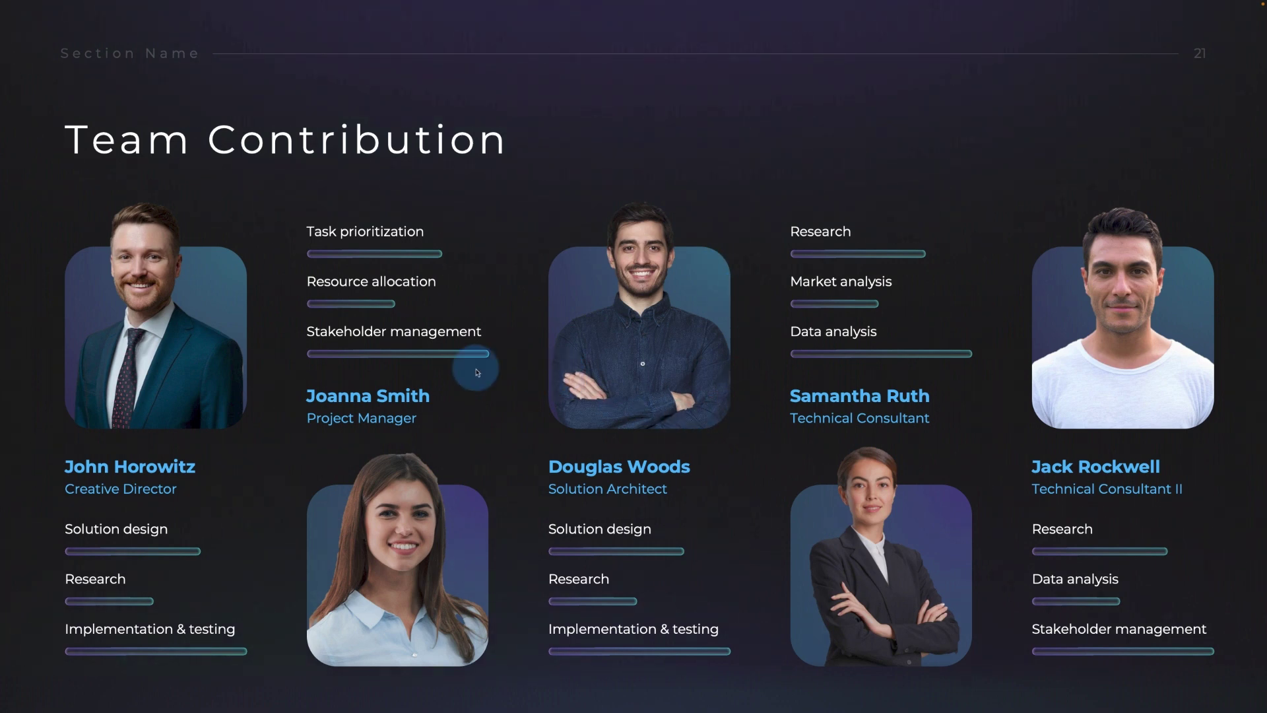
{"action": "left_click", "coordinate": [150, 237]}
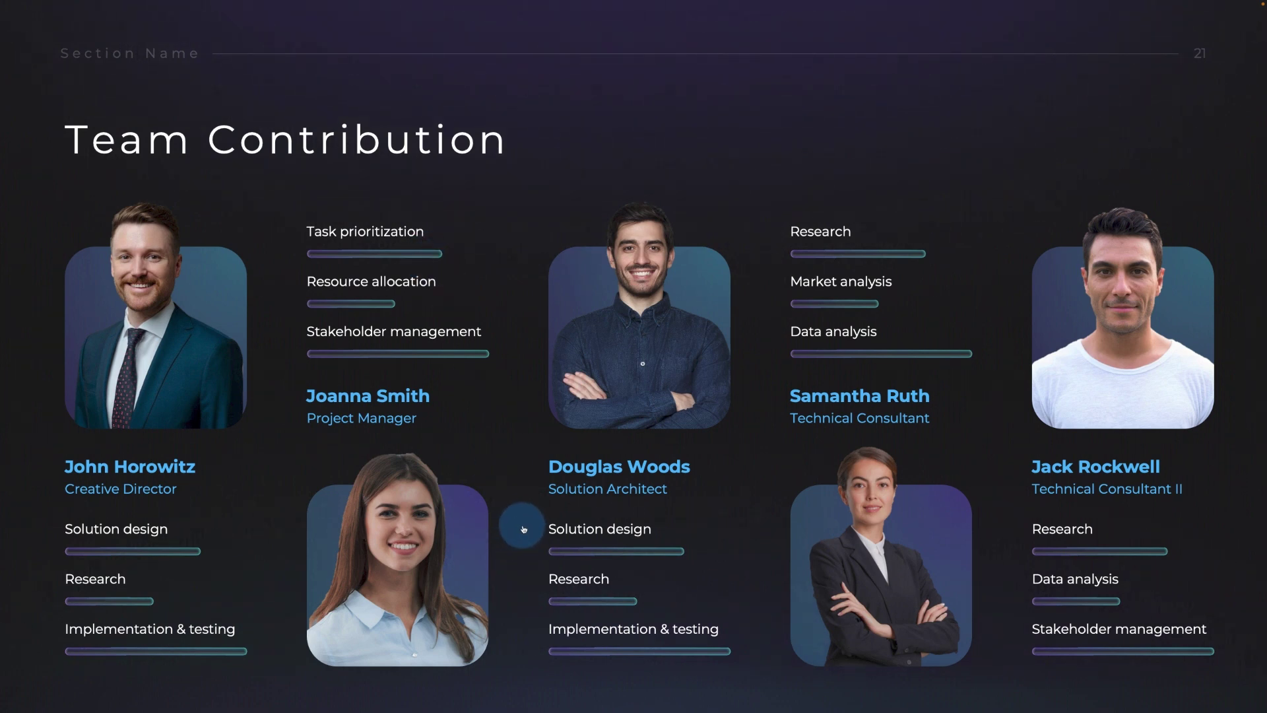
{"action": "left_click", "coordinate": [607, 563]}
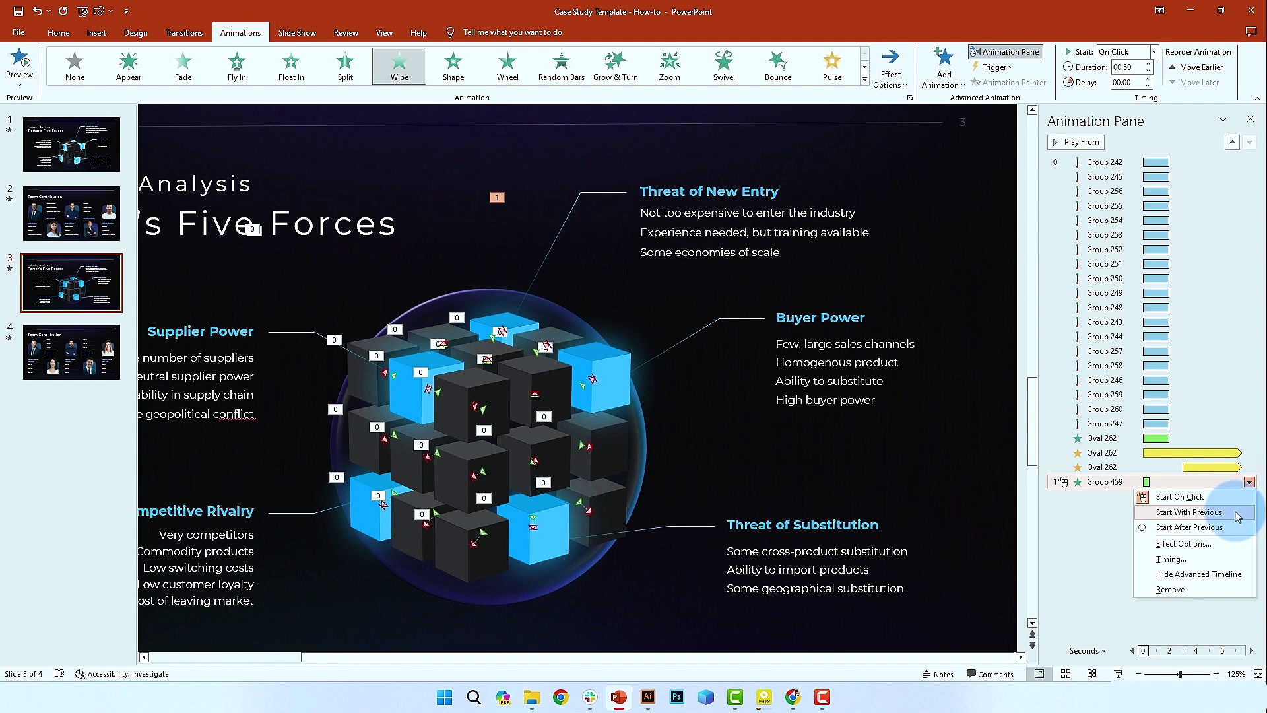
Set the supplier connector line's Wipe animation to start With Previous and adjust its timing.
{"action": "left_click", "coordinate": [1181, 514]}
{"action": "left_click", "coordinate": [1128, 67]}
{"action": "key", "text": "BackSpace"}
{"action": "key", "text": "BackSpace"}
{"action": "key", "text": "BackSpace"}
{"action": "key", "text": "BackSpace"}
{"action": "key", "text": "BackSpace"}
{"action": "key", "text": "Return"}
Copy the connector line's animation onto the other four connector lines around the cube with Animation Painter.
{"action": "double_click", "coordinate": [1003, 82]}
{"action": "left_click", "coordinate": [720, 319]}
{"action": "left_click", "coordinate": [690, 526]}
{"action": "left_click", "coordinate": [313, 513]}
{"action": "left_click", "coordinate": [308, 332]}
{"action": "key", "text": "Escape"}
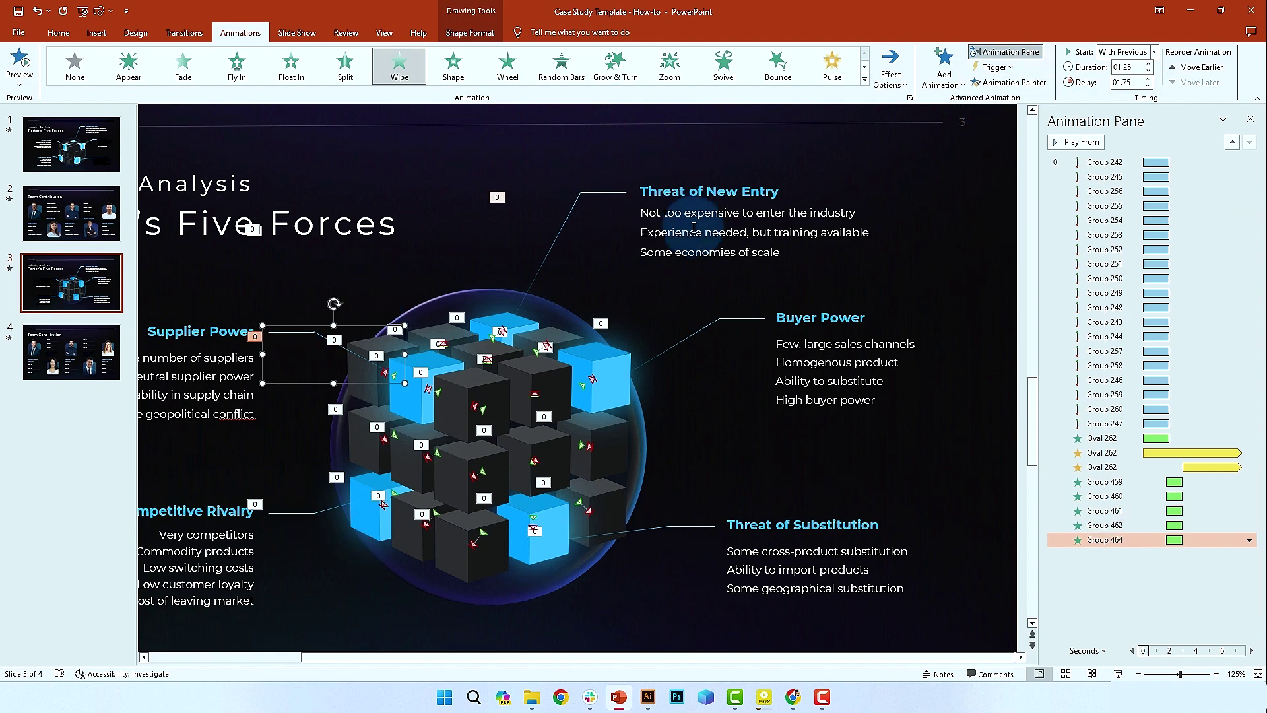
Add a Peek In animation to the Threat of New Entry text, starting With Previous, with 2 s duration and 2.5 s delay.
{"action": "left_click", "coordinate": [694, 227]}
{"action": "left_click", "coordinate": [944, 67]}
{"action": "left_click", "coordinate": [594, 290]}
{"action": "left_click", "coordinate": [639, 473]}
{"action": "left_click", "coordinate": [1202, 582]}
{"action": "left_click", "coordinate": [1137, 66]}
{"action": "type", "text": "2"}
{"action": "left_click", "coordinate": [1130, 85]}
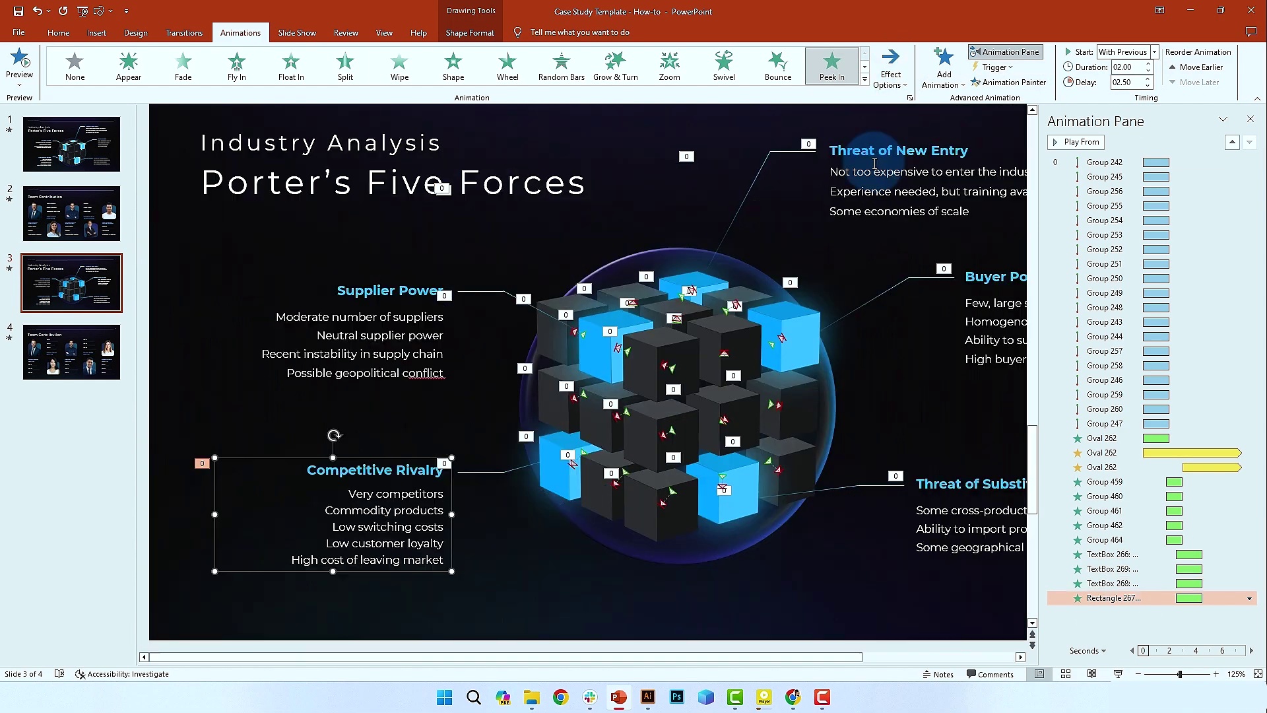
Preview the slide show from the first slide, and play the Team Contribution slide.
{"action": "key", "text": "F5"}
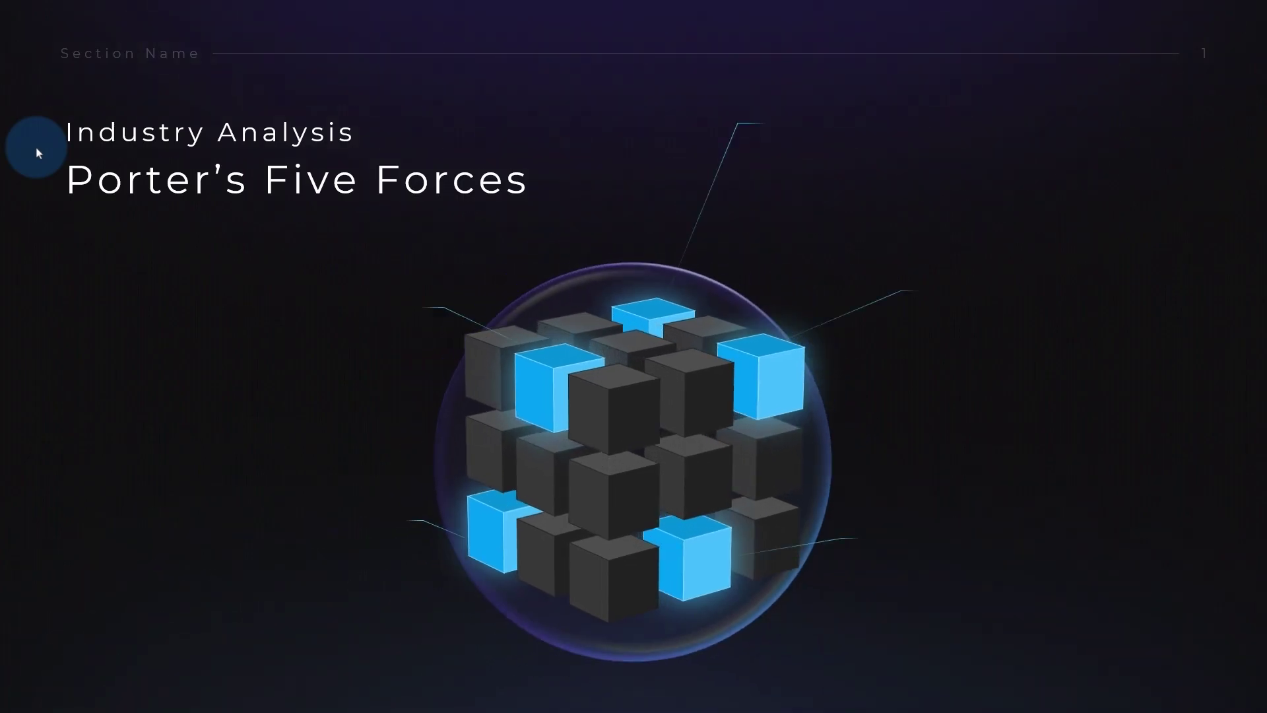
{"action": "key", "text": "Escape"}
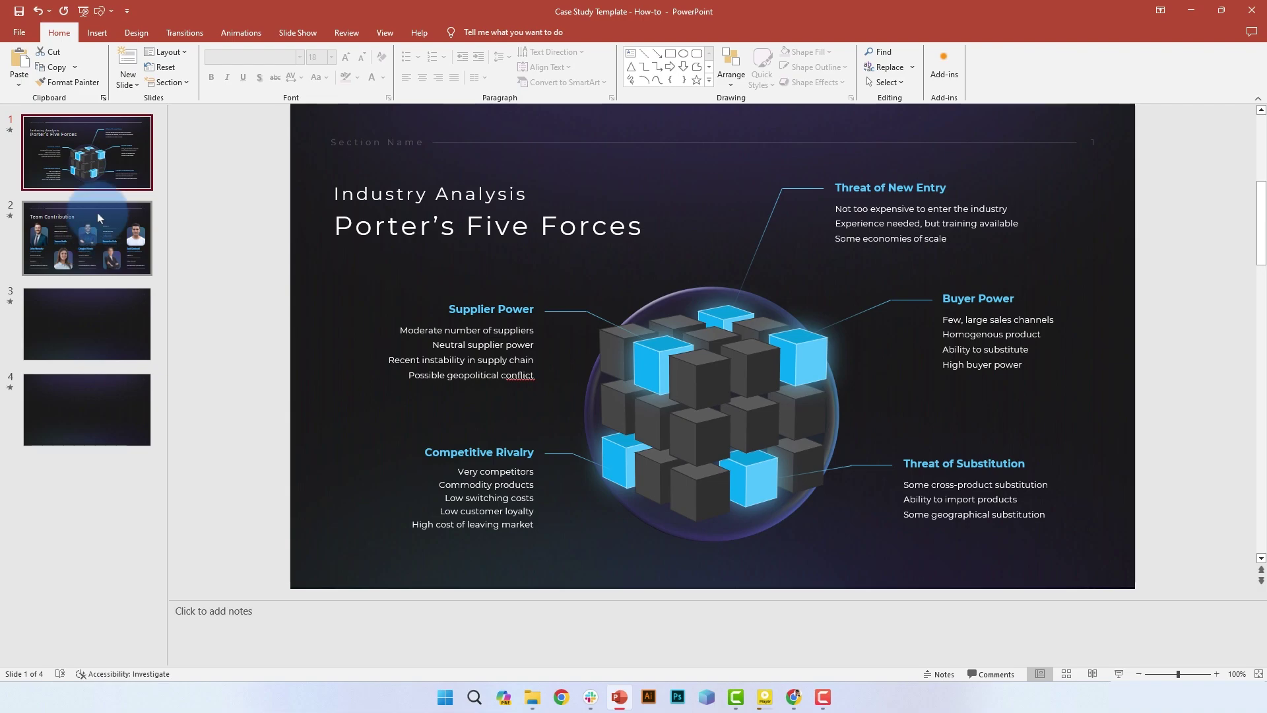
{"action": "left_click", "coordinate": [94, 215]}
{"action": "key", "text": "shift+F5"}
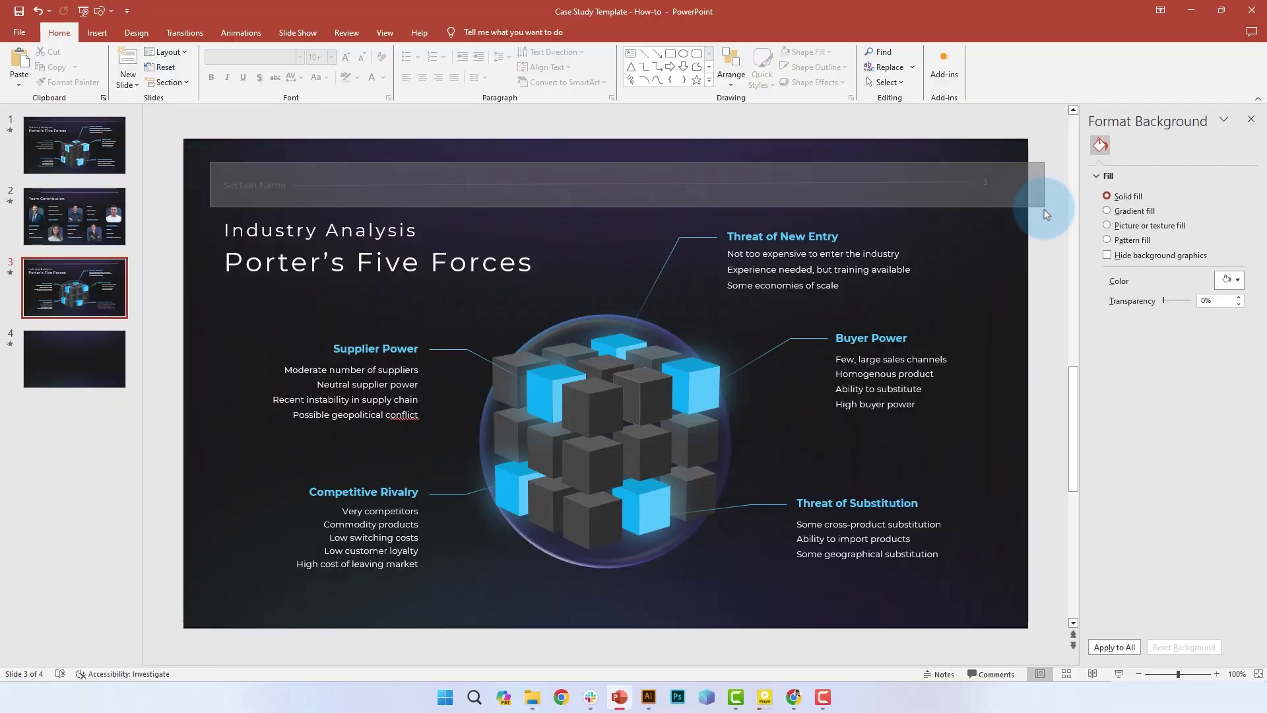
Copy the section header, title text and slide number onto the blank slide 4.
{"action": "left_click", "coordinate": [400, 271], "text": "shift"}
{"action": "key", "text": "ctrl+c"}
{"action": "left_click", "coordinate": [41, 351]}
{"action": "key", "text": "ctrl+v"}
{"action": "left_click_drag", "start_coordinate": [921, 149], "coordinate": [1035, 225]}
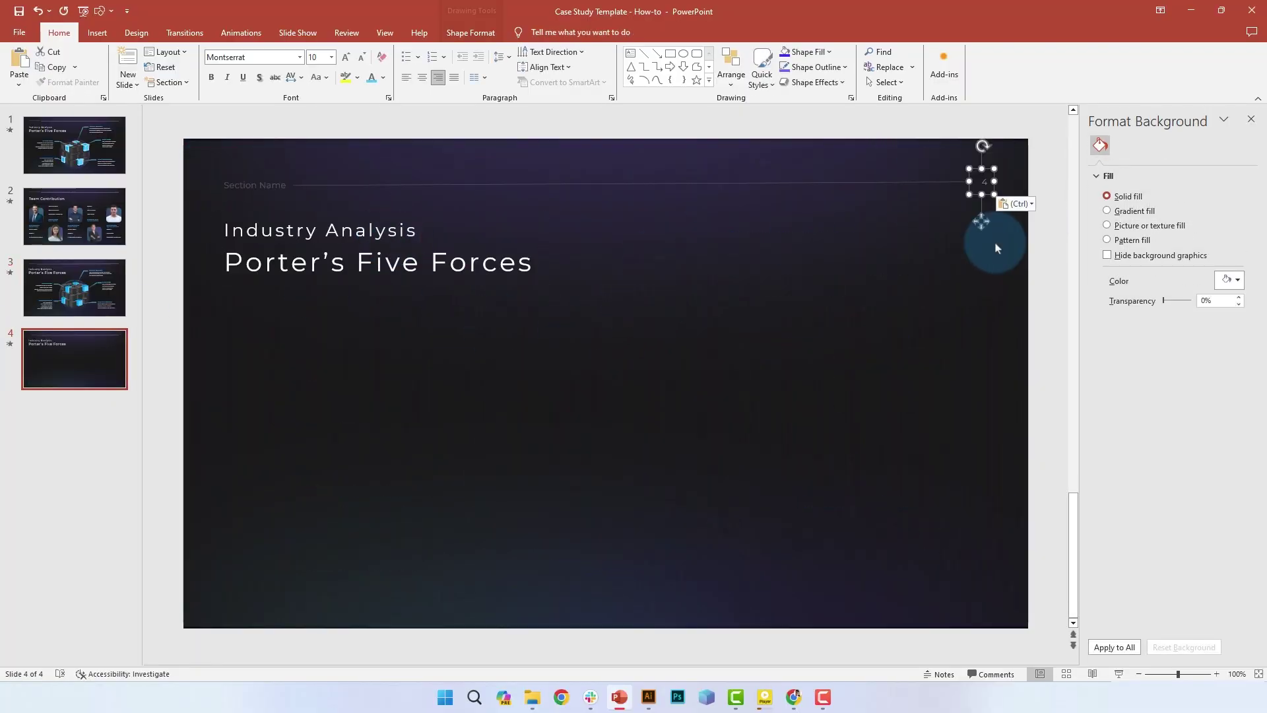
Delete the "Industry Analysis" line on slide 4 and replace the title text with "Team Contribution".
{"action": "triple_click", "coordinate": [283, 229]}
{"action": "key", "text": "Delete"}
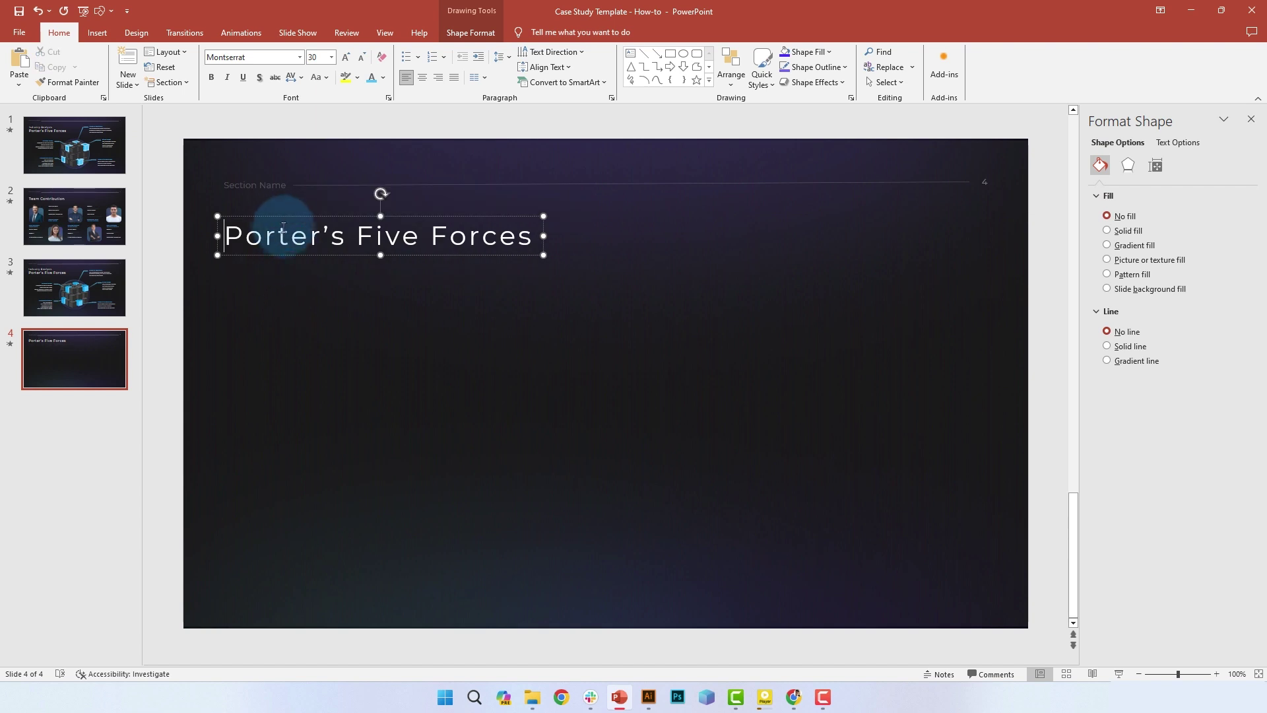
{"action": "triple_click", "coordinate": [272, 236]}
{"action": "type", "text": "Team Contri"}
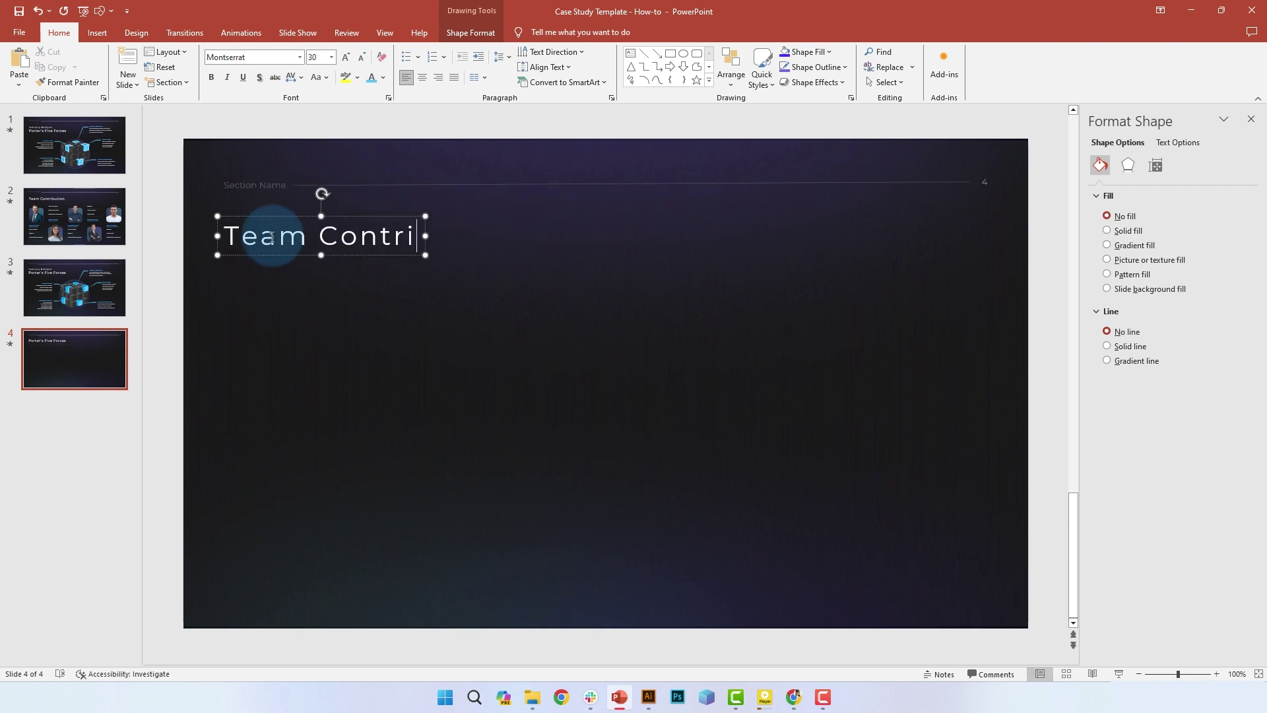
{"action": "type", "text": "bution"}
{"action": "left_click", "coordinate": [580, 338]}
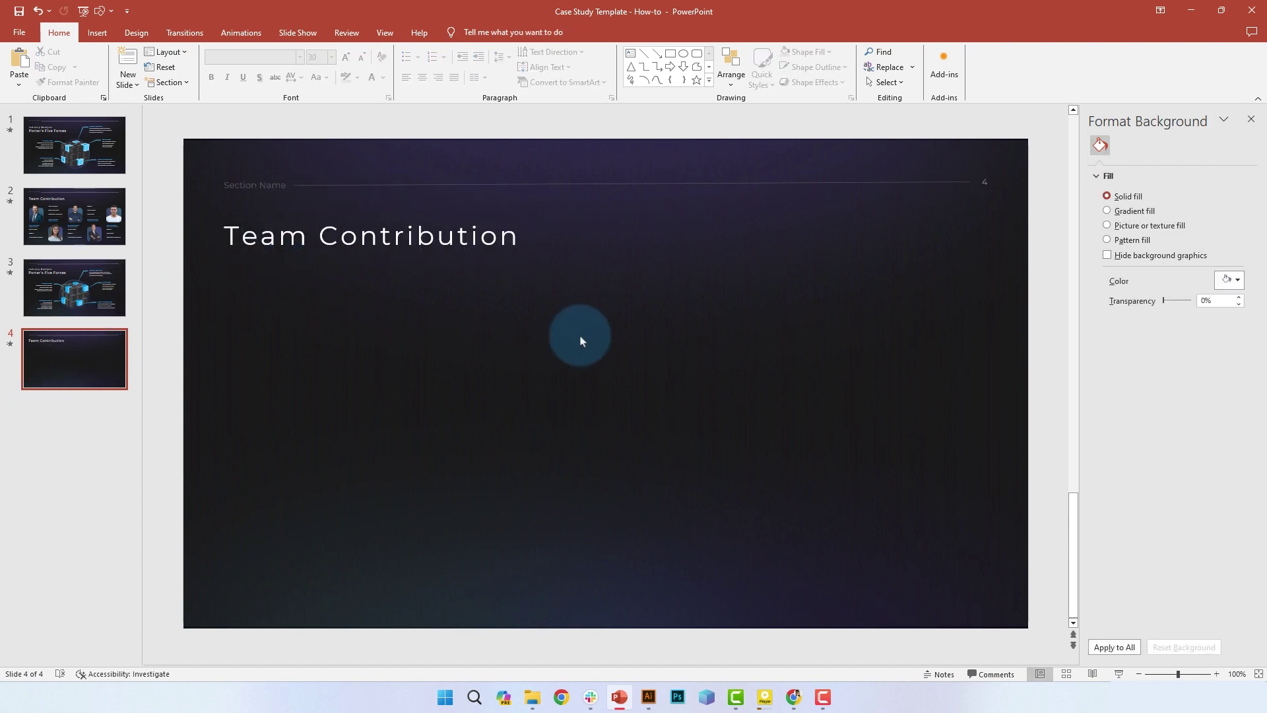
Draw a rounded square about 1.44 inches wide below the start of the Team Contribution title.
{"action": "left_click", "coordinate": [101, 11]}
{"action": "left_click", "coordinate": [168, 44]}
{"action": "left_click_drag", "start_coordinate": [235, 298], "coordinate": [318, 387]}
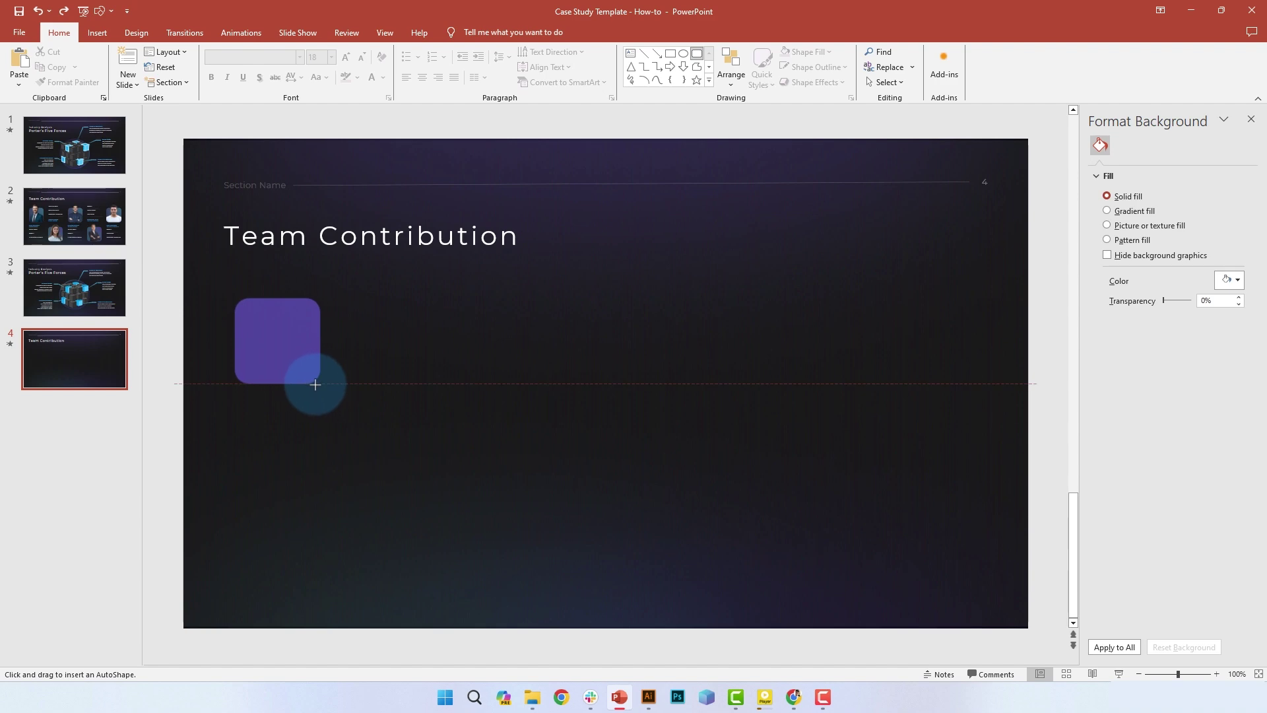
{"action": "left_click_drag", "start_coordinate": [317, 392], "coordinate": [326, 389]}
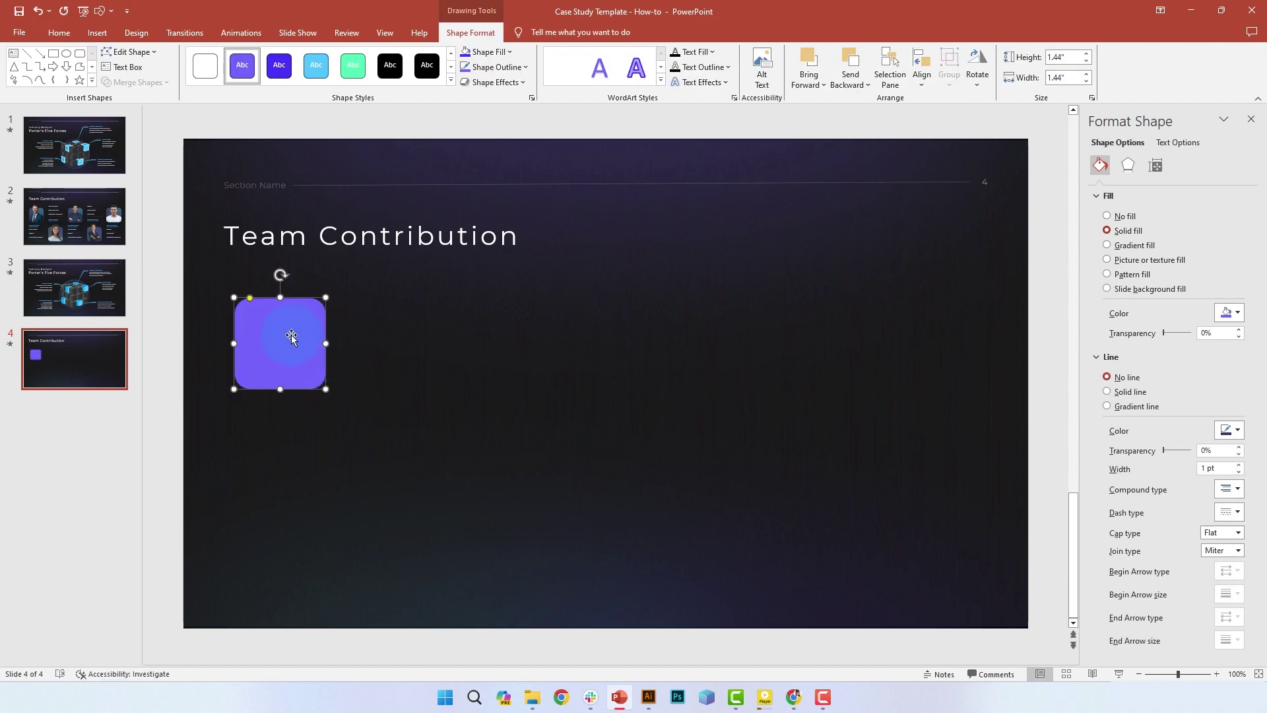
{"action": "left_click_drag", "start_coordinate": [292, 338], "coordinate": [281, 342]}
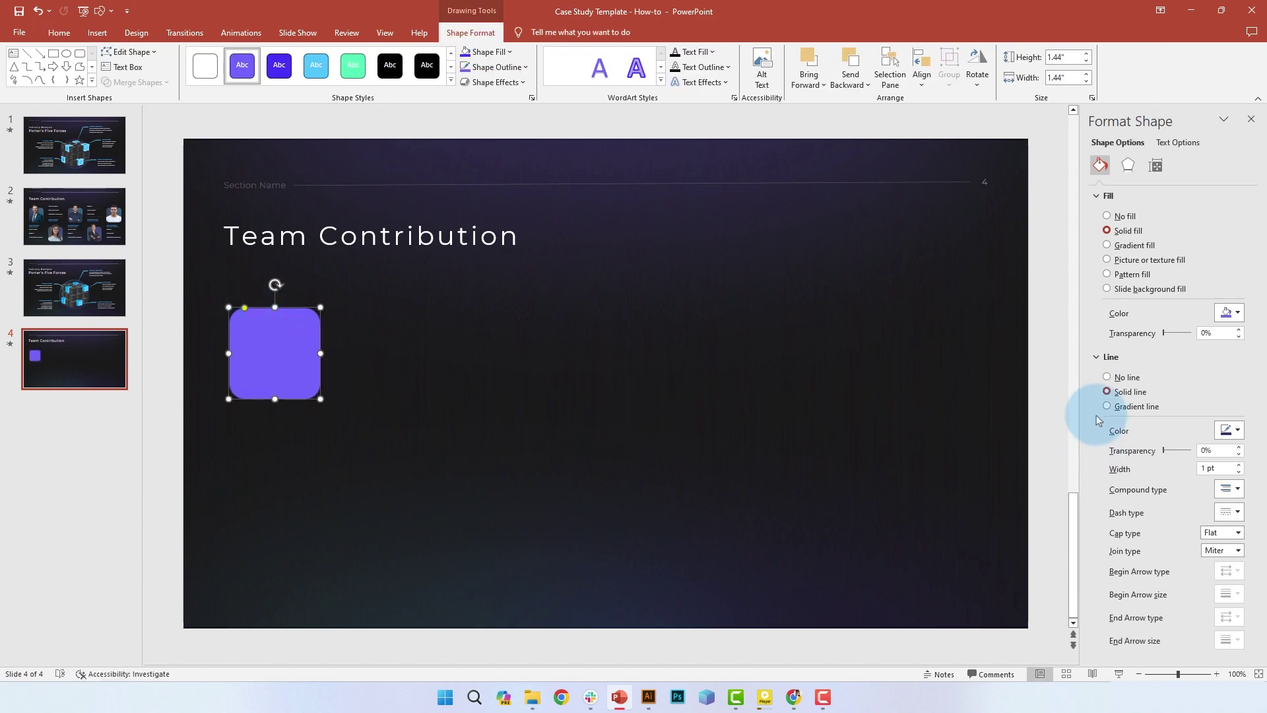
Remove the rounded square's outline and enlarge it to about 1.72 inches wide.
{"action": "left_click", "coordinate": [1107, 377]}
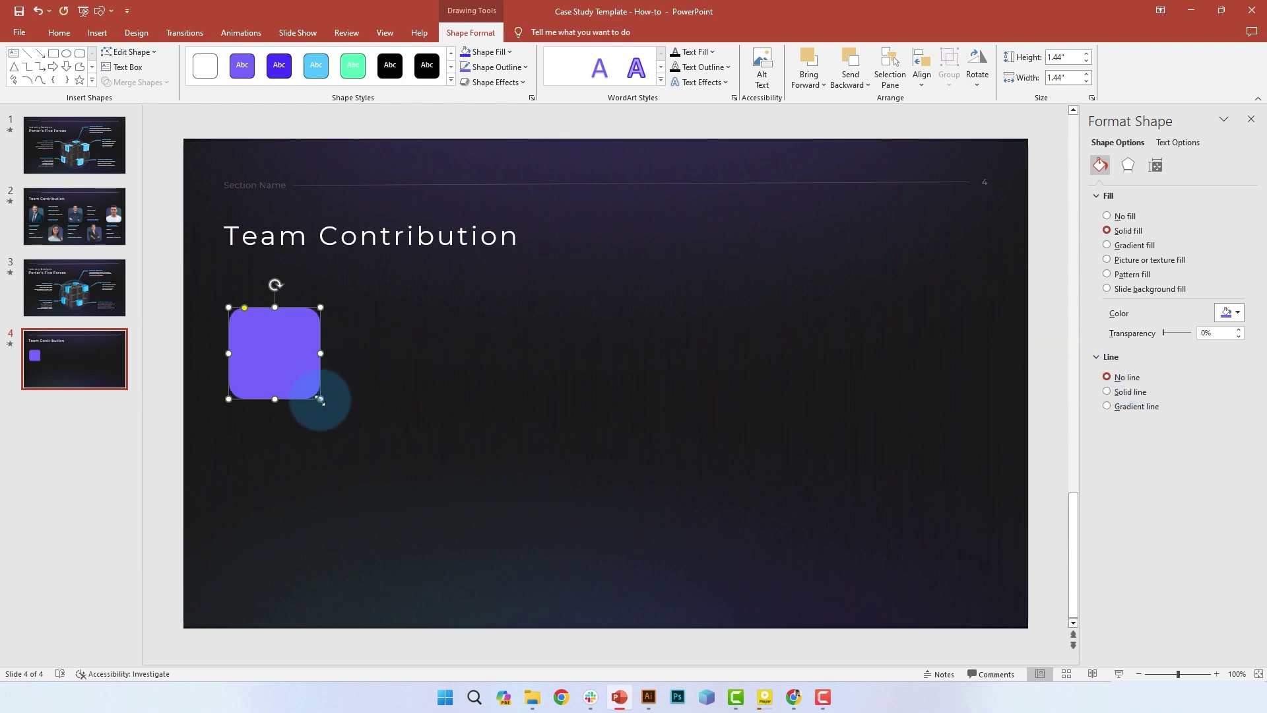
{"action": "left_click_drag", "start_coordinate": [322, 400], "coordinate": [326, 407]}
{"action": "left_click_drag", "start_coordinate": [326, 407], "coordinate": [338, 417]}
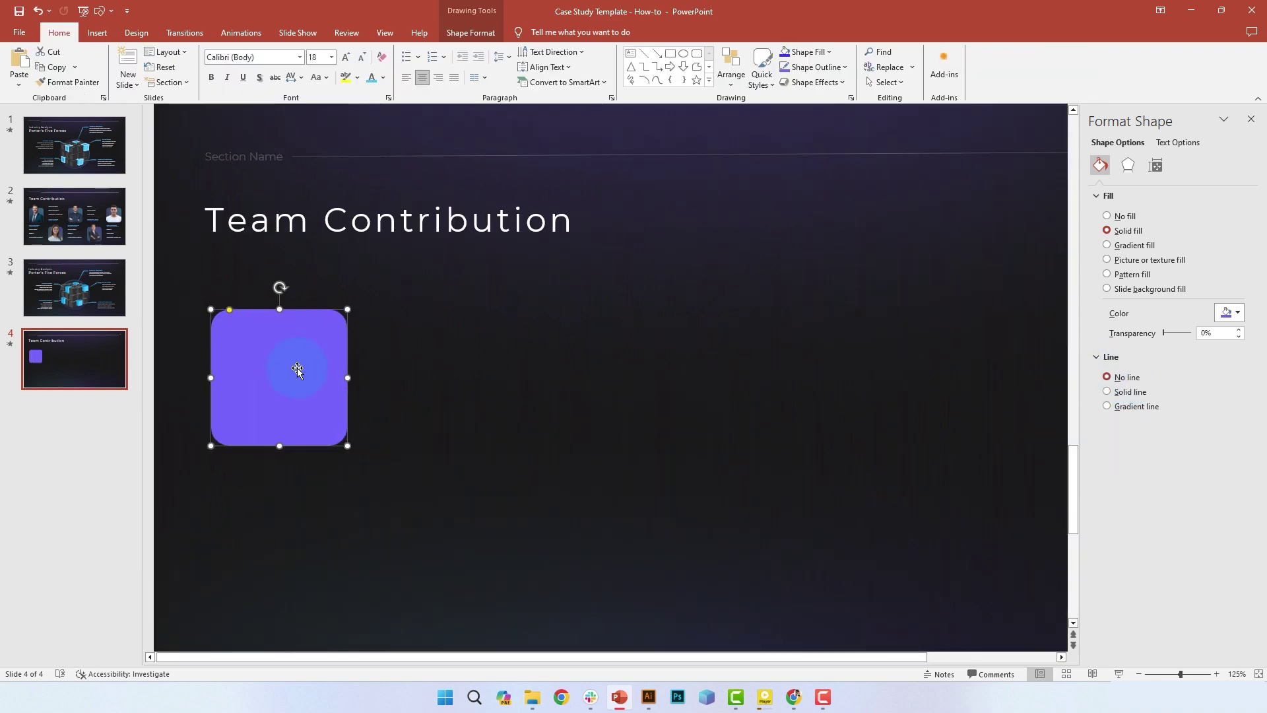
Duplicate the rounded square beside the original and stretch the copy upward to about 2.36 inches tall.
{"action": "left_click_drag", "start_coordinate": [365, 371], "coordinate": [448, 374]}
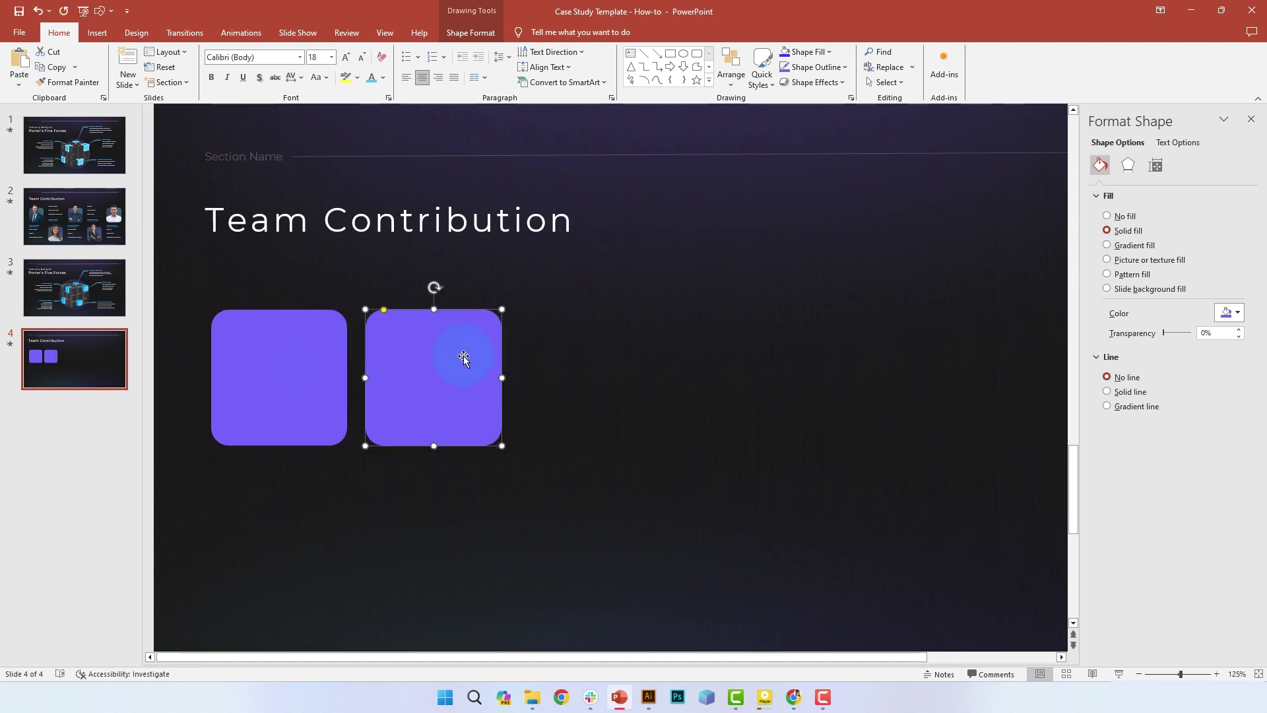
{"action": "left_click_drag", "start_coordinate": [434, 309], "coordinate": [434, 267]}
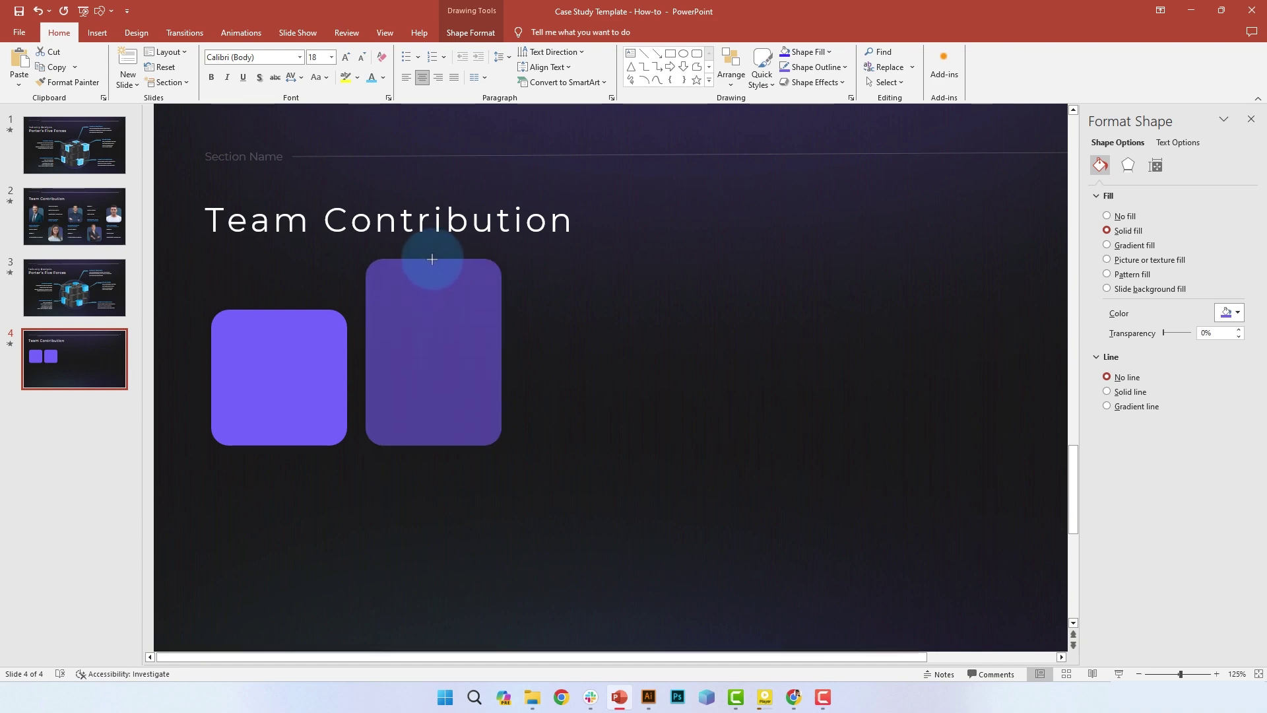
{"action": "left_click_drag", "start_coordinate": [432, 258], "coordinate": [432, 259]}
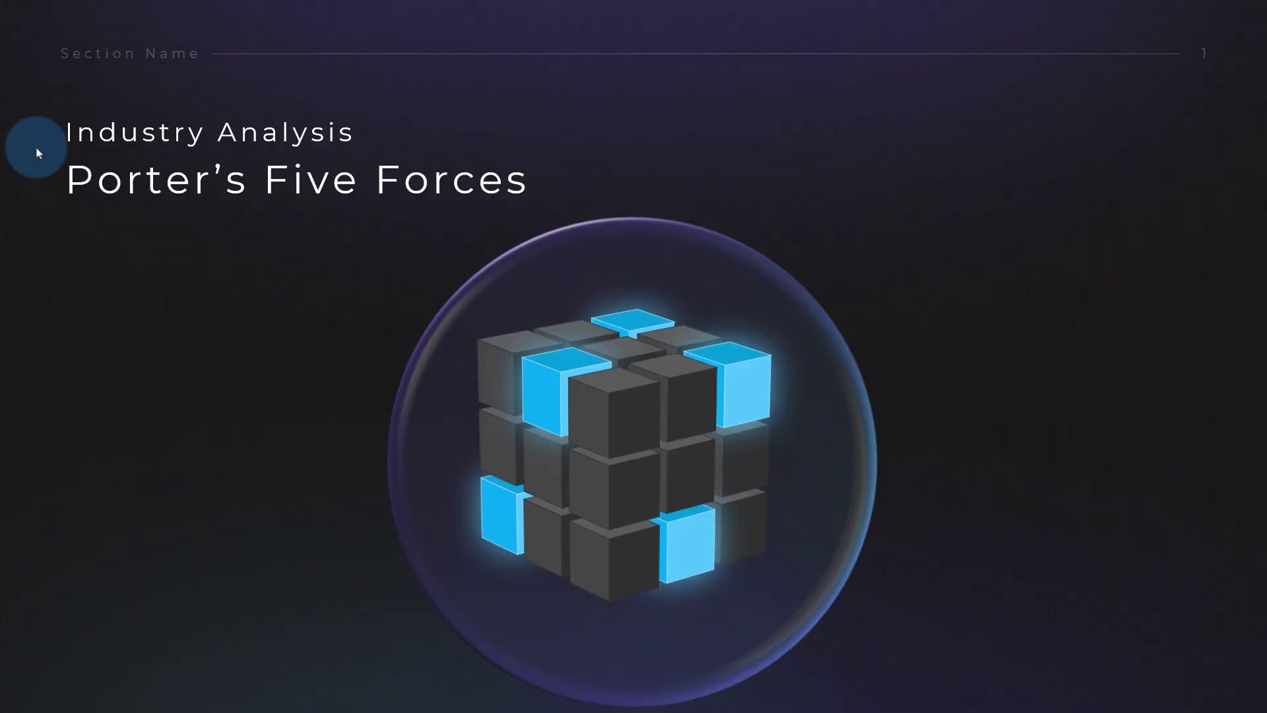
Page through the sample slide show from Porter's Five Forces to the SWOT analysis slide.
{"action": "key", "text": "Right"}
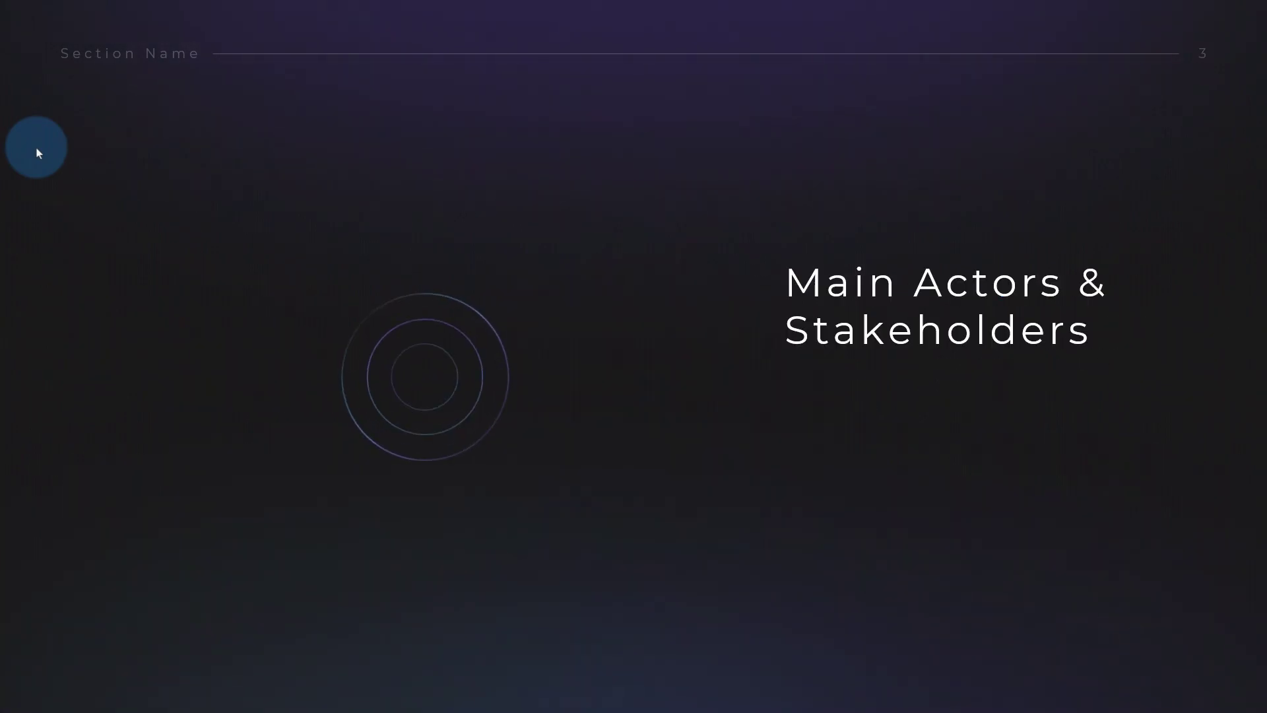
{"action": "key", "text": "Right"}
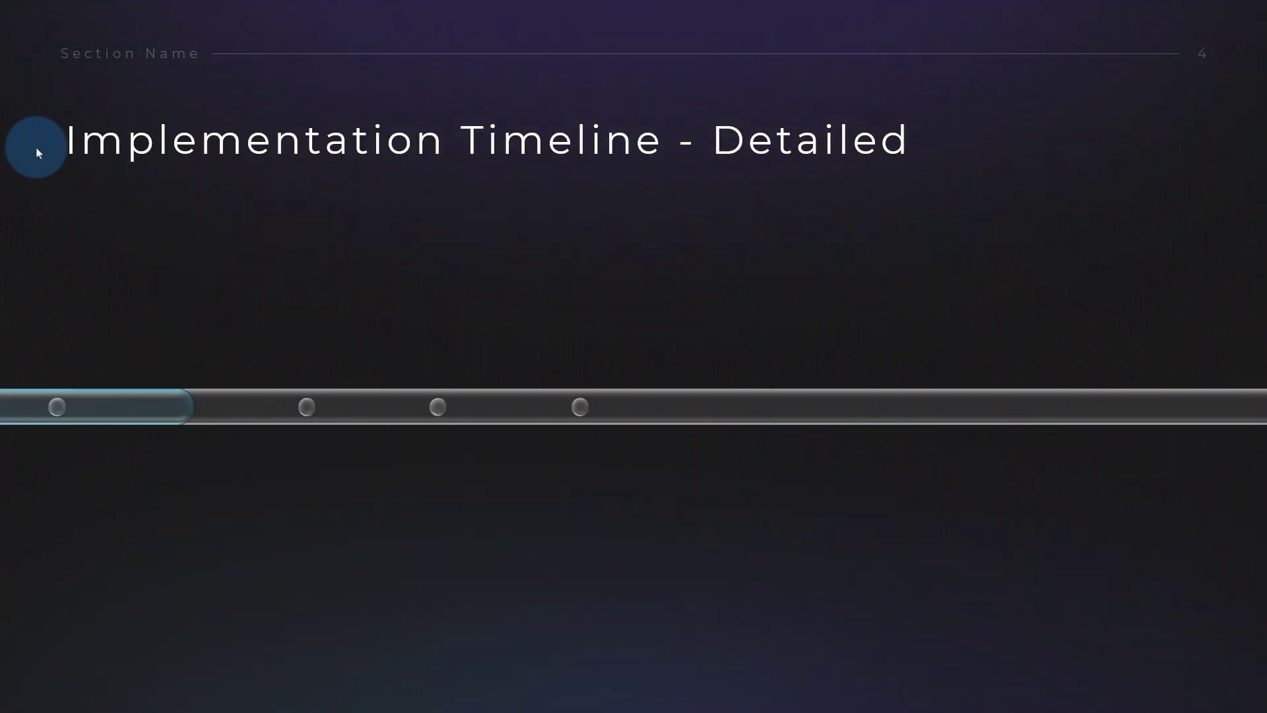
{"action": "key", "text": "Right"}
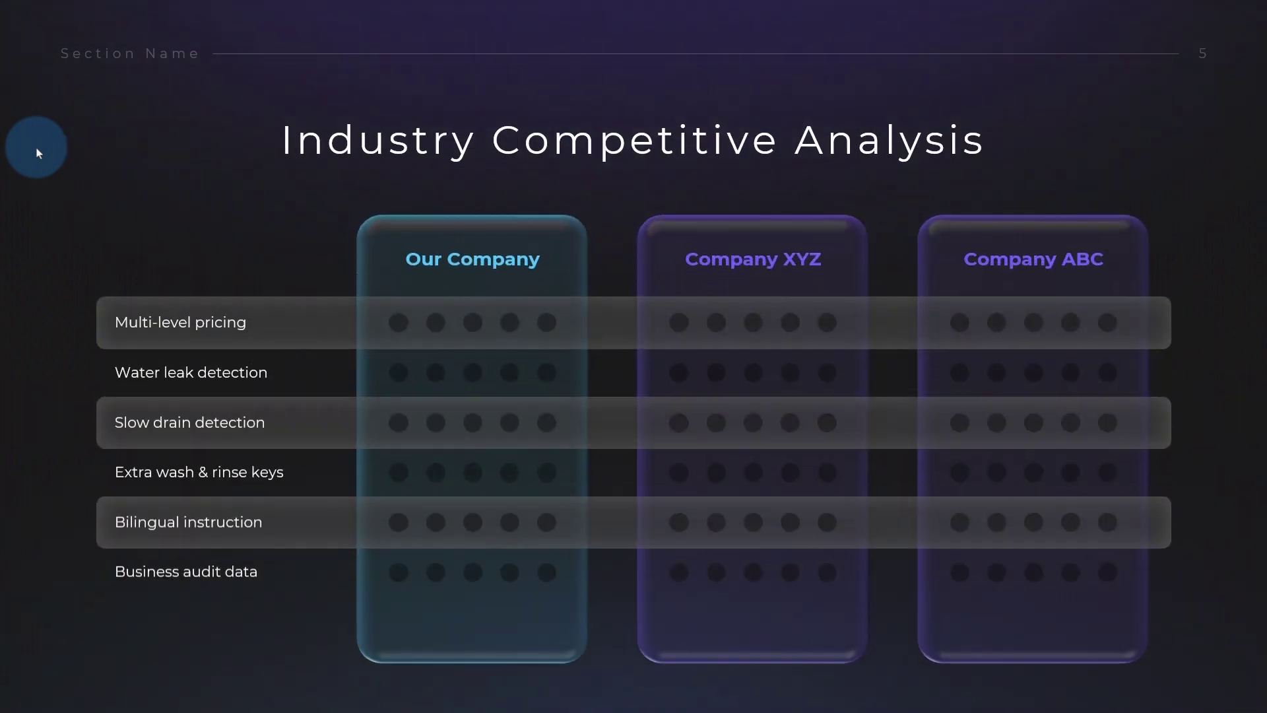
{"action": "key", "text": "Right"}
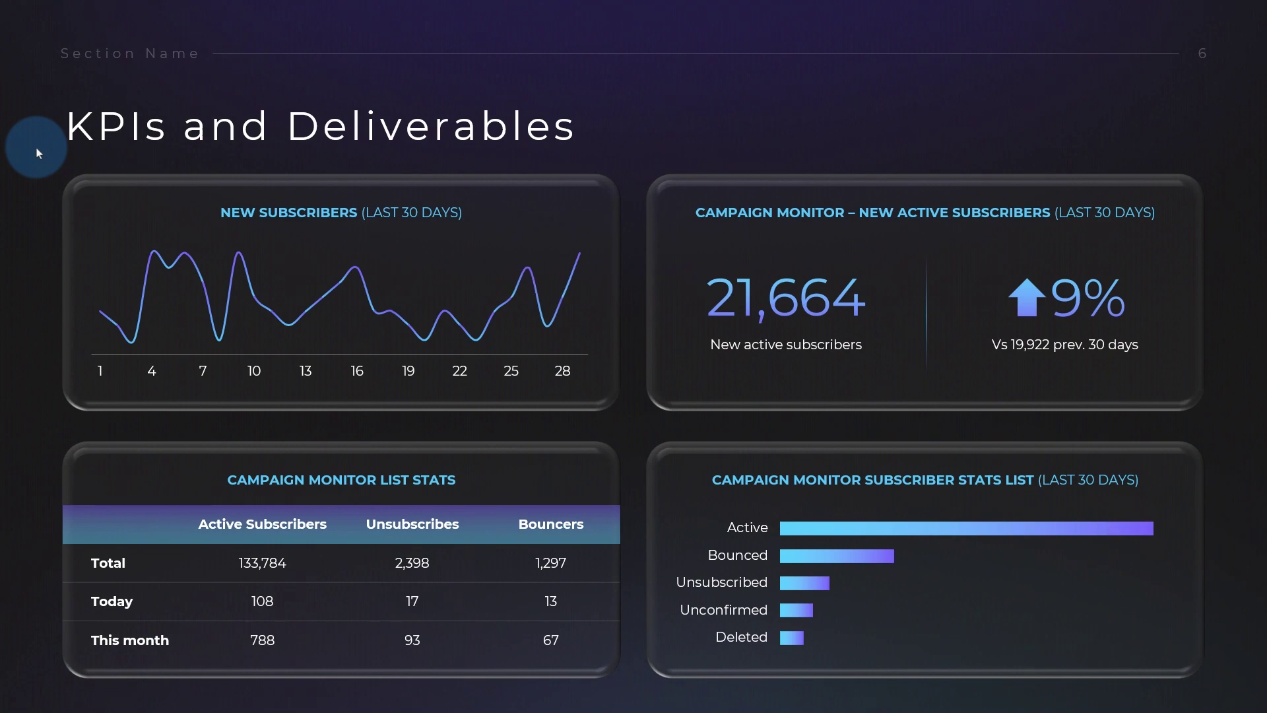
{"action": "key", "text": "Right"}
{"action": "key", "text": "Right"}
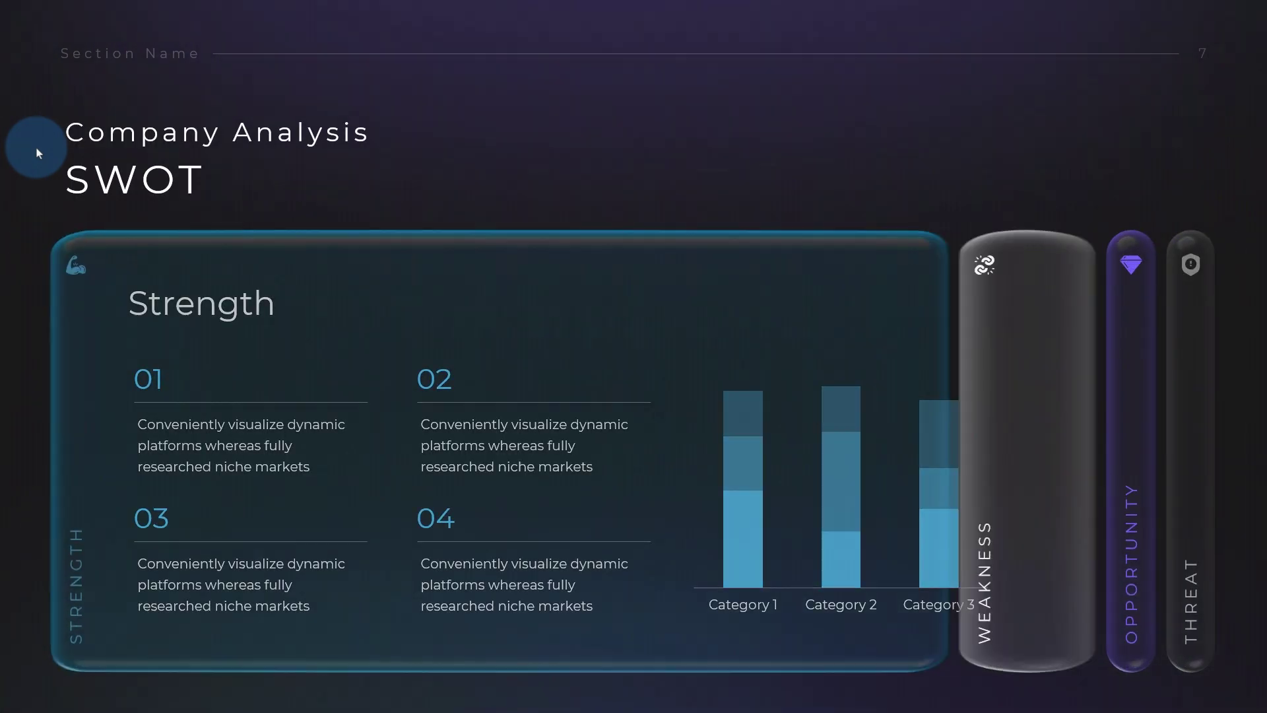
{"action": "key", "text": "Right"}
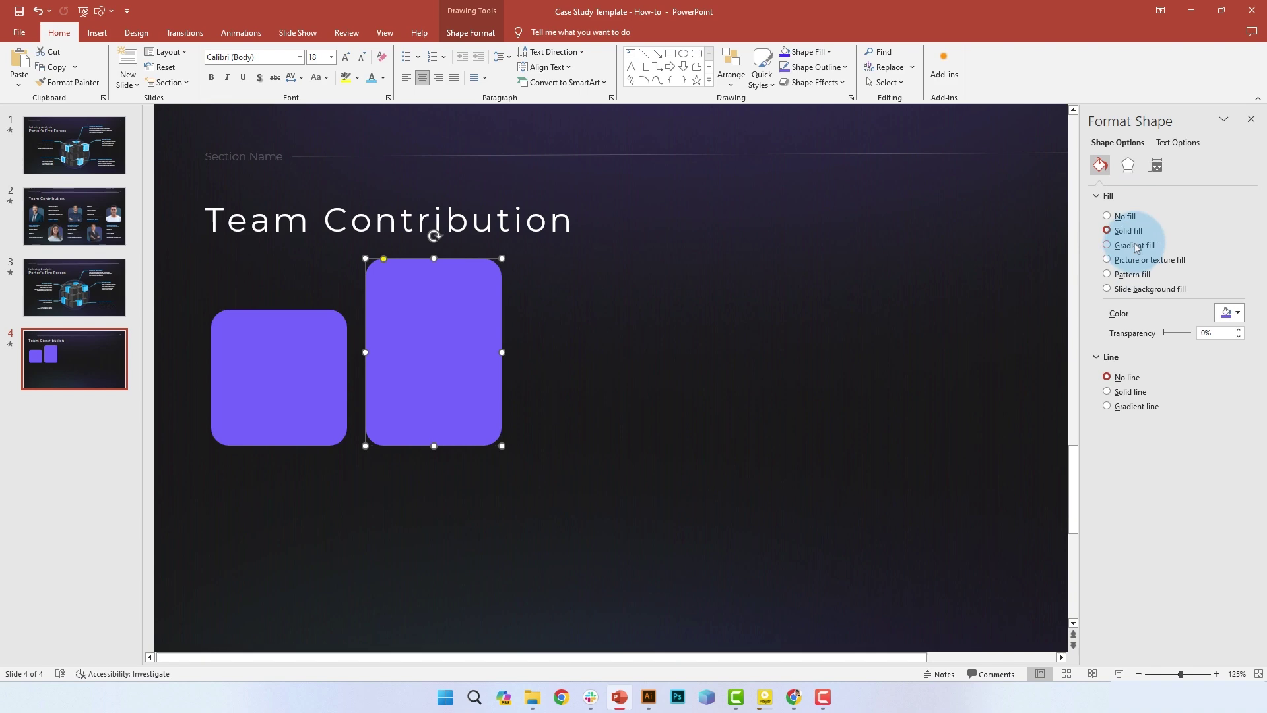
Fill the taller rounded rectangle with the portrait photo of the man in a suit from a file.
{"action": "left_click", "coordinate": [1108, 260]}
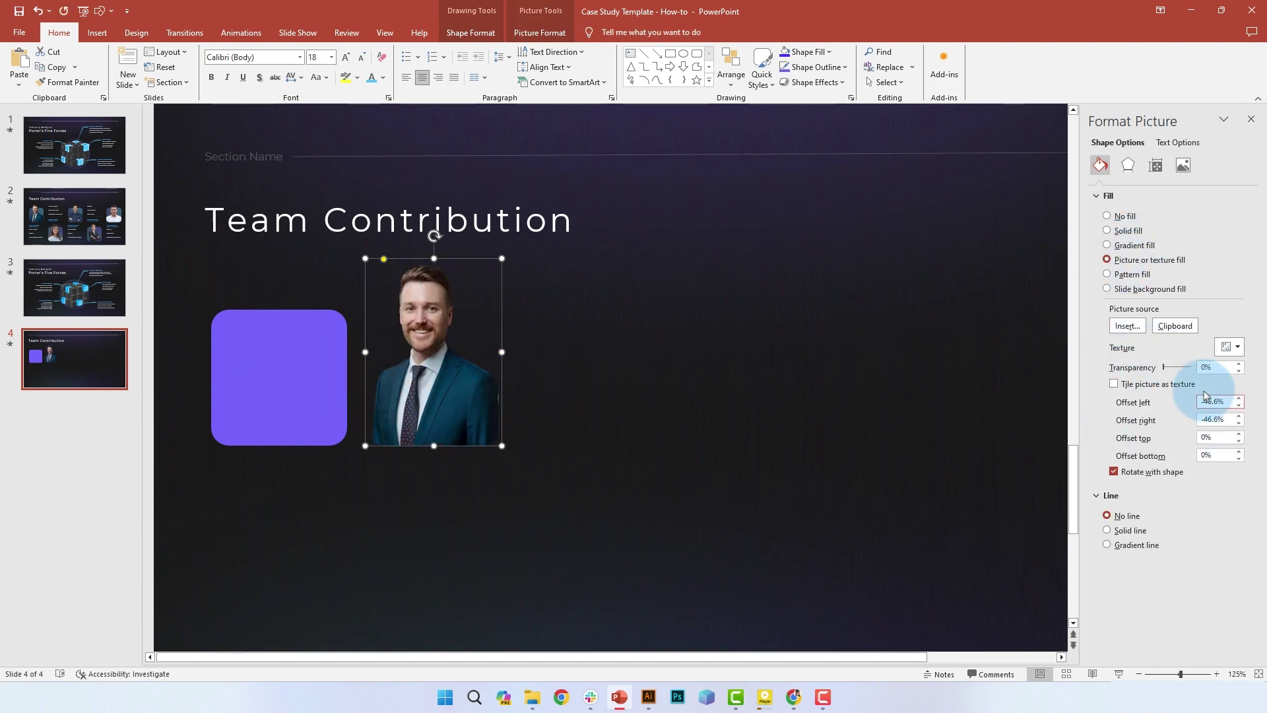
{"action": "left_click", "coordinate": [1130, 333]}
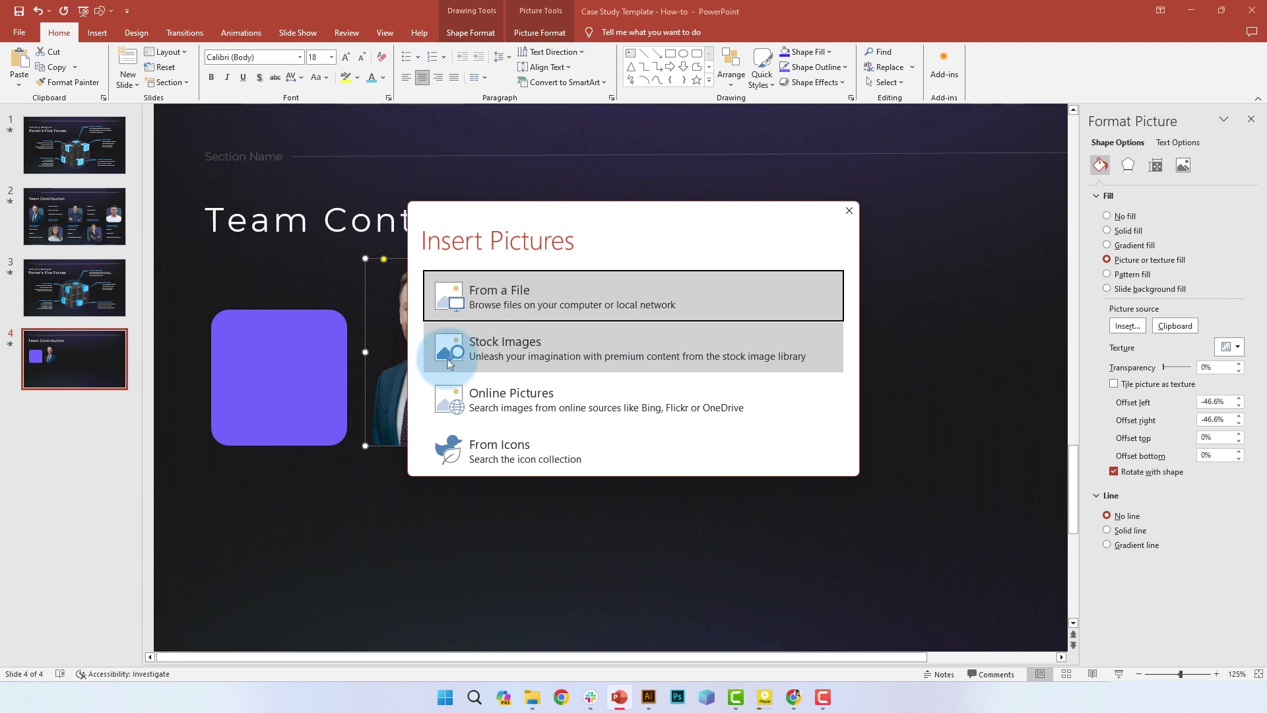
{"action": "left_click", "coordinate": [493, 311]}
{"action": "left_click", "coordinate": [291, 198]}
{"action": "left_click", "coordinate": [510, 331]}
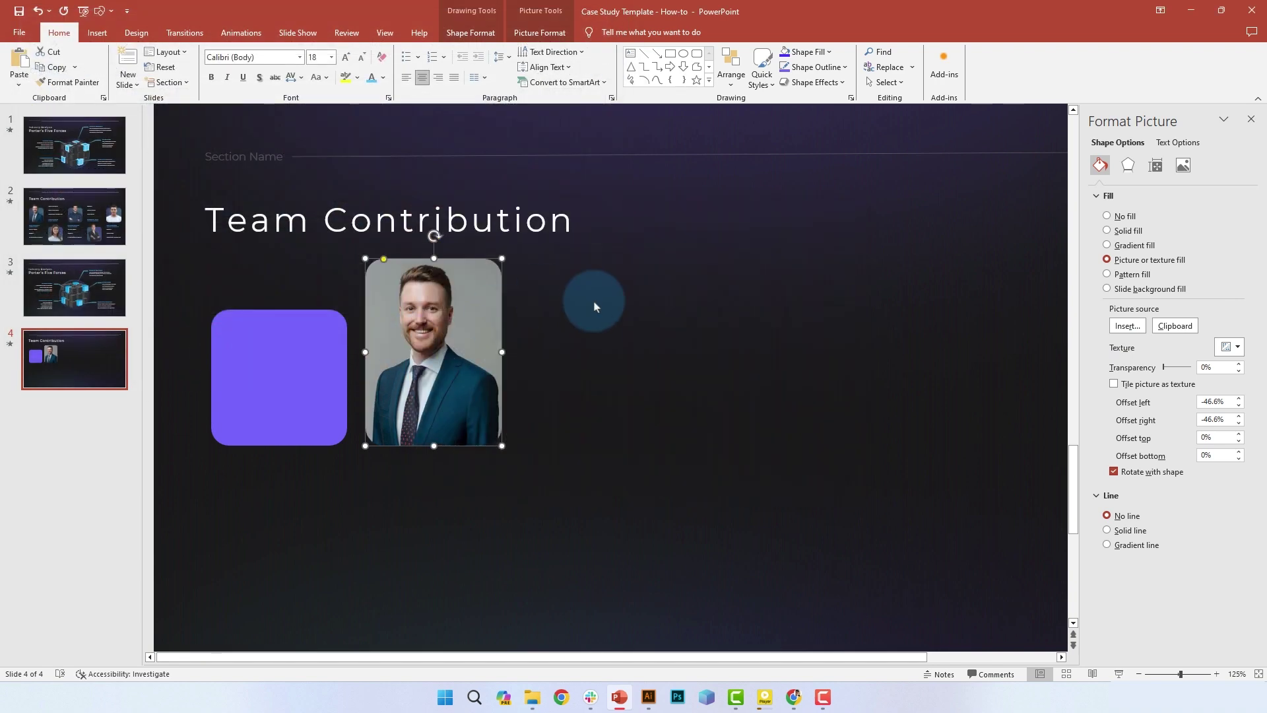
Crop the portrait to fill its rounded frame without distortion and centre the man horizontally in it.
{"action": "left_click", "coordinate": [553, 37]}
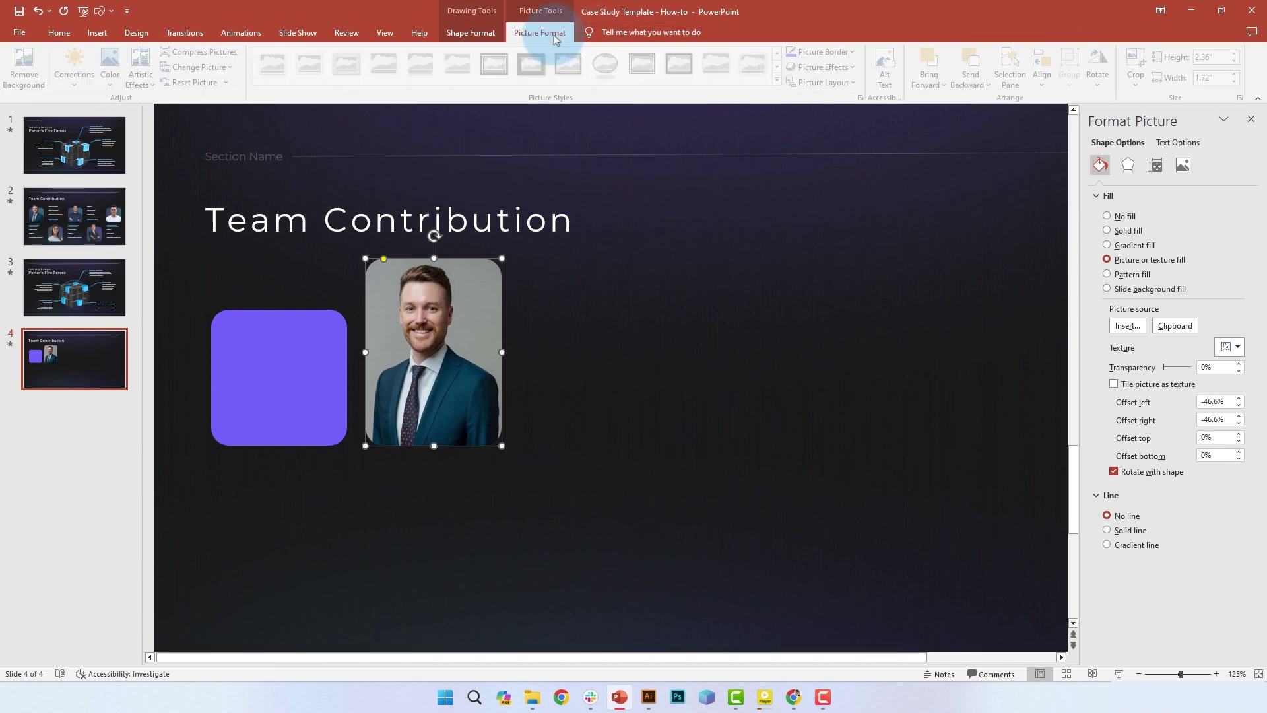
{"action": "left_click", "coordinate": [1140, 80]}
{"action": "left_click", "coordinate": [1152, 145]}
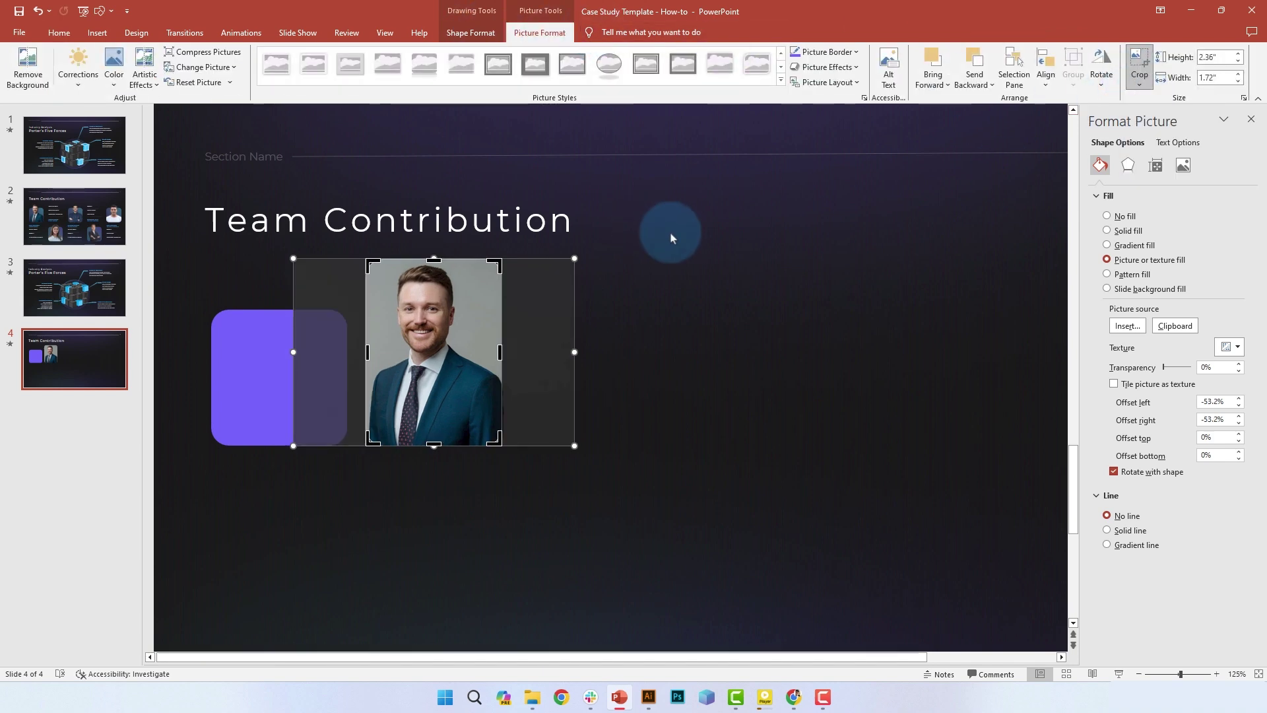
{"action": "left_click_drag", "start_coordinate": [448, 381], "coordinate": [445, 380]}
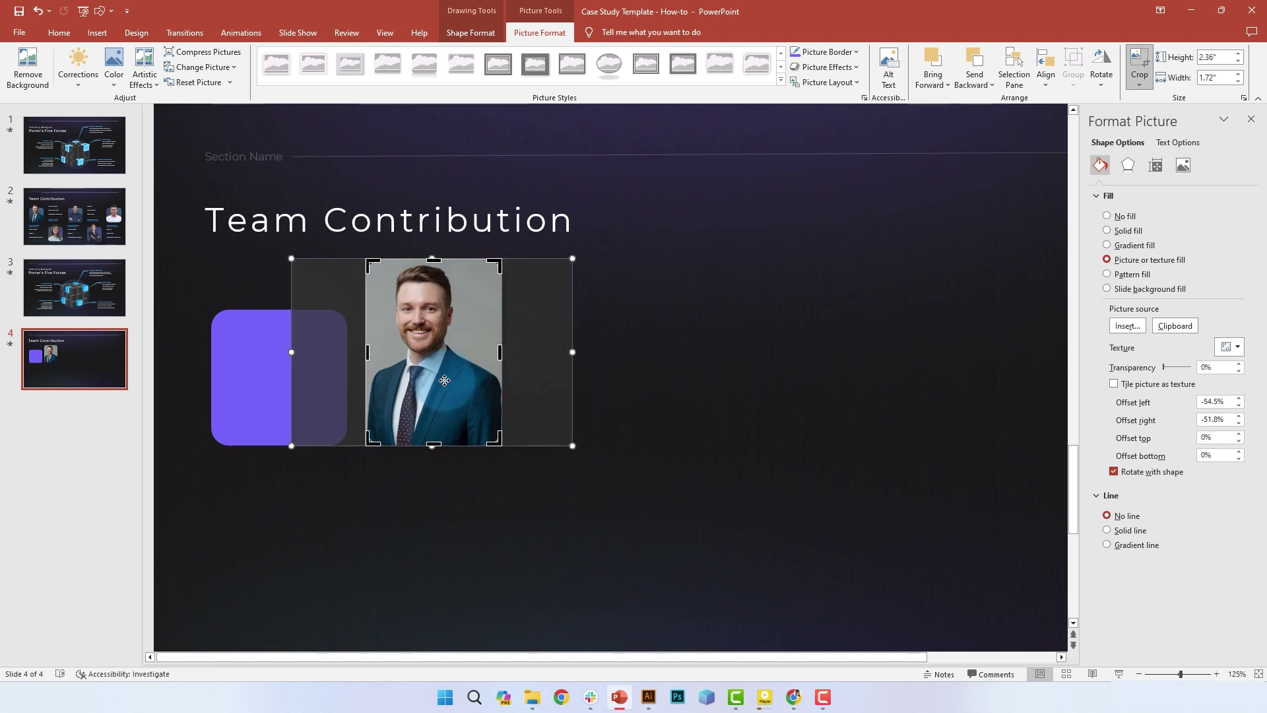
{"action": "scroll", "coordinate": [450, 380], "scroll_direction": "up", "scroll_amount": 8}
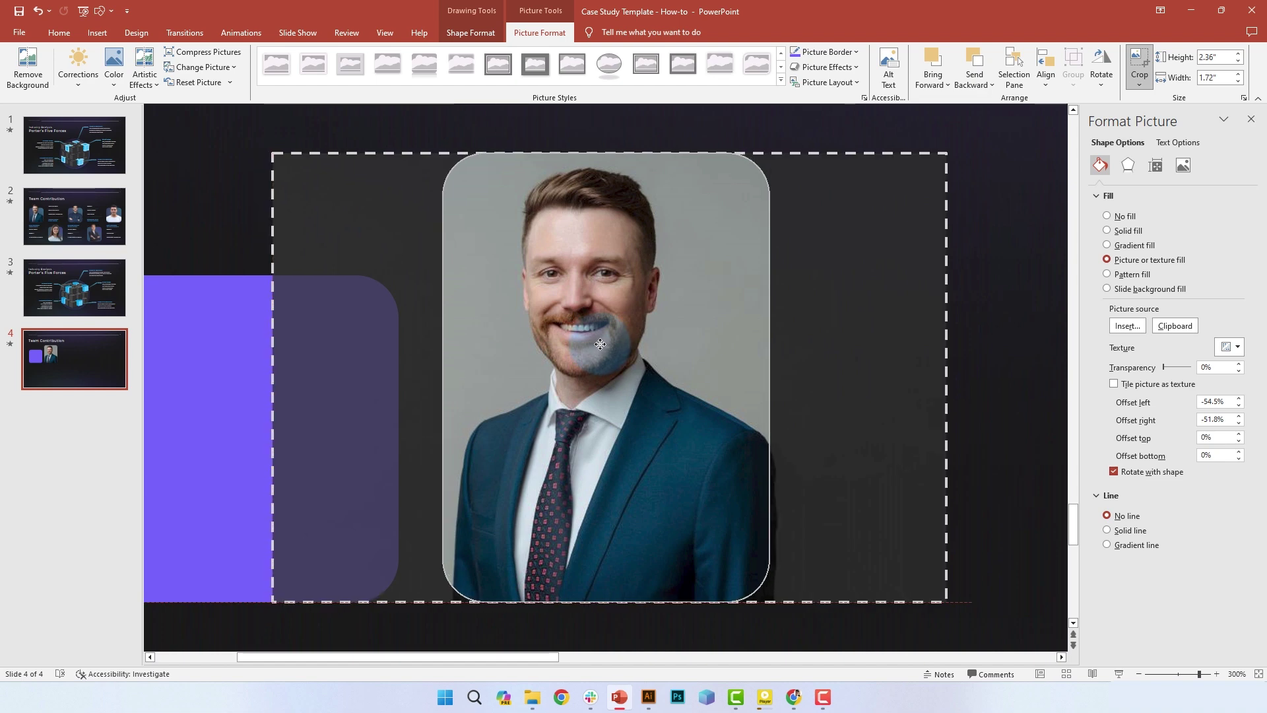
{"action": "left_click_drag", "start_coordinate": [598, 343], "coordinate": [597, 344]}
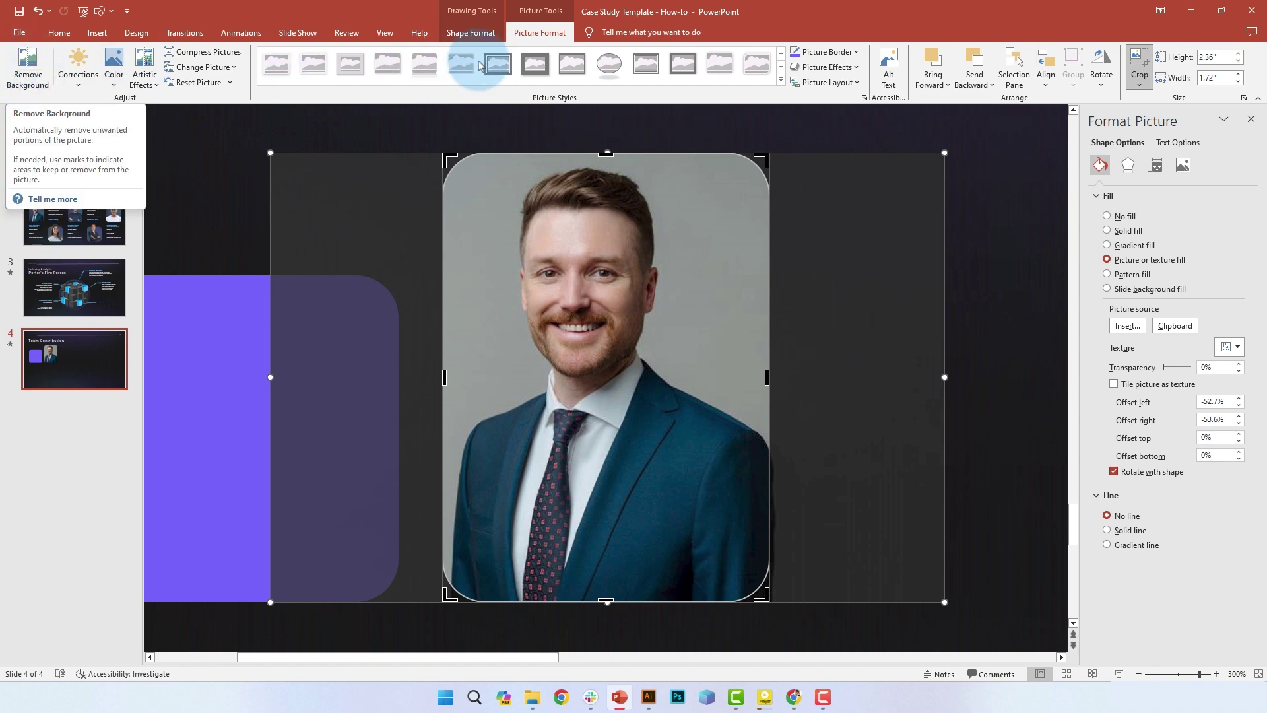
{"action": "left_click", "coordinate": [640, 170]}
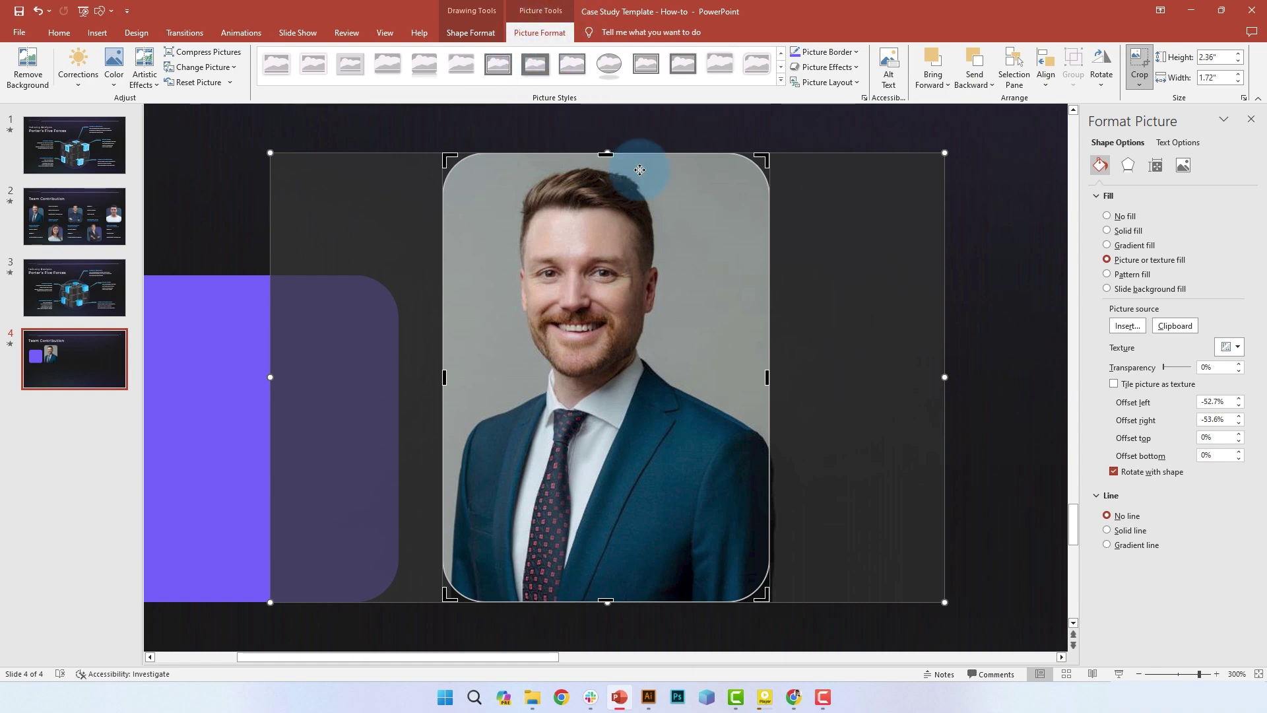
{"action": "left_click", "coordinate": [654, 135]}
Start removing the portrait's background and mark the suit's shoulders, sleeves and lower jacket as areas to keep.
{"action": "left_click", "coordinate": [641, 195]}
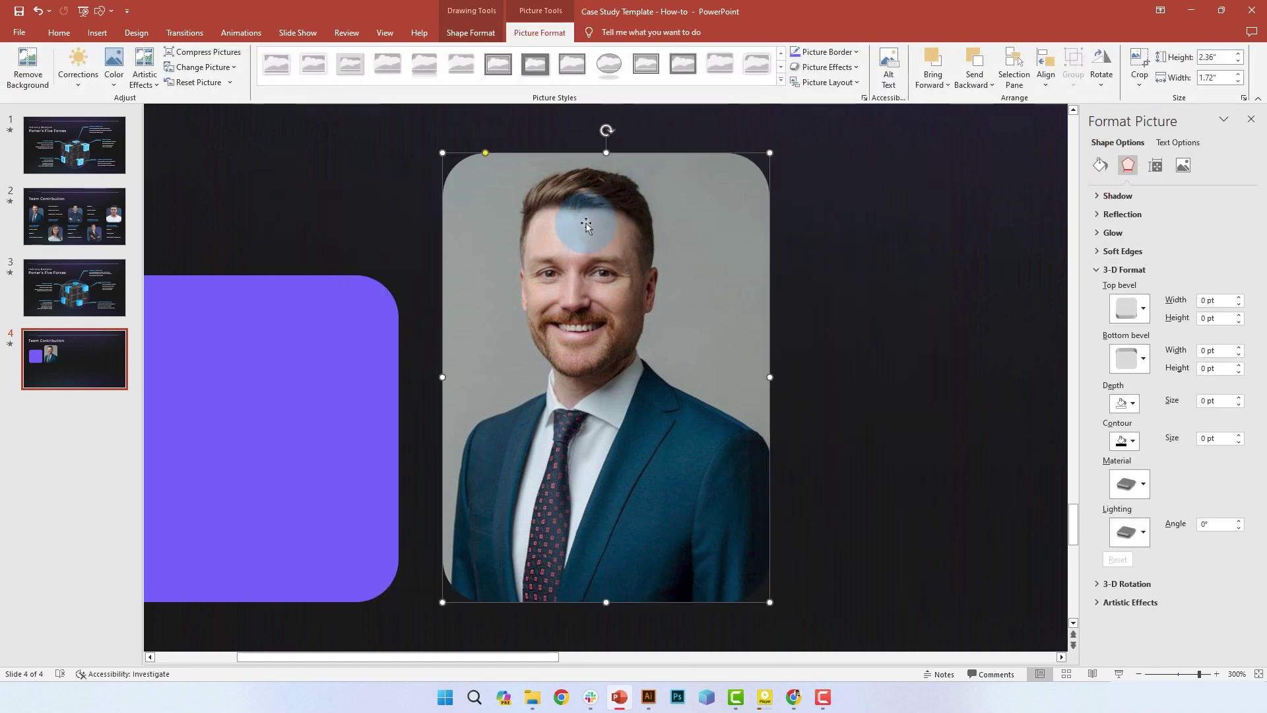
{"action": "left_click", "coordinate": [30, 66]}
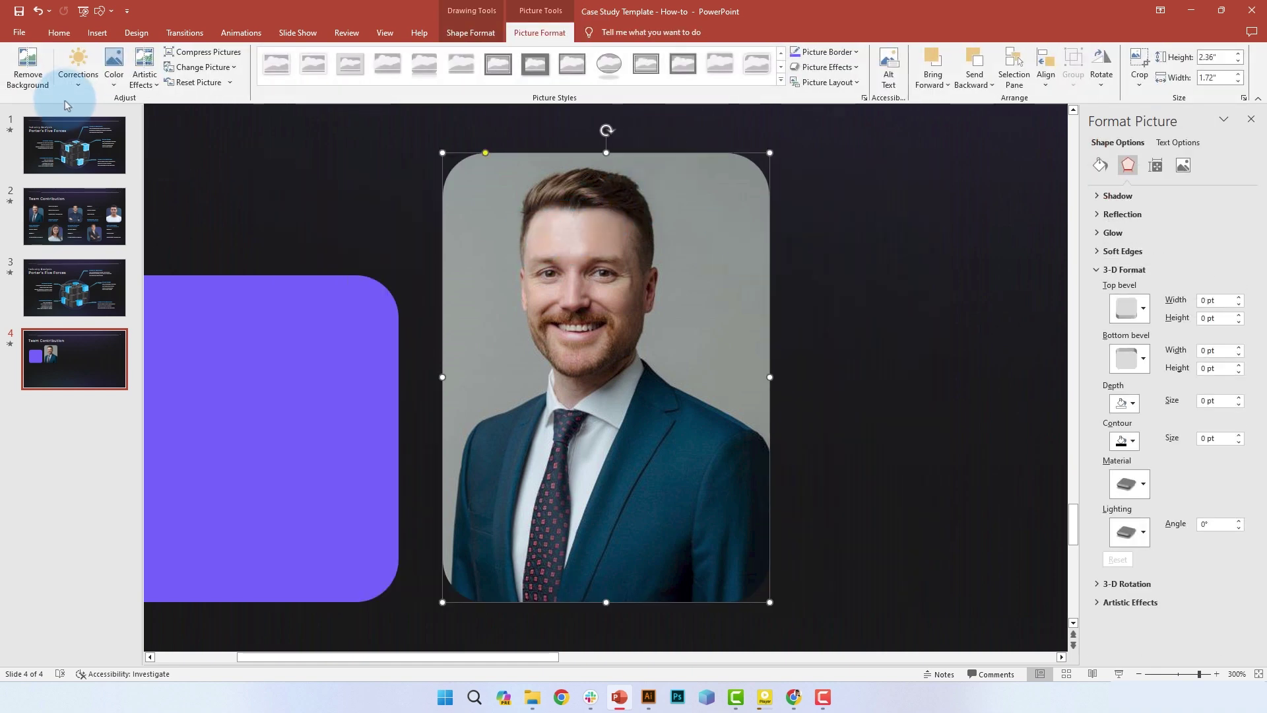
{"action": "left_click", "coordinate": [30, 66]}
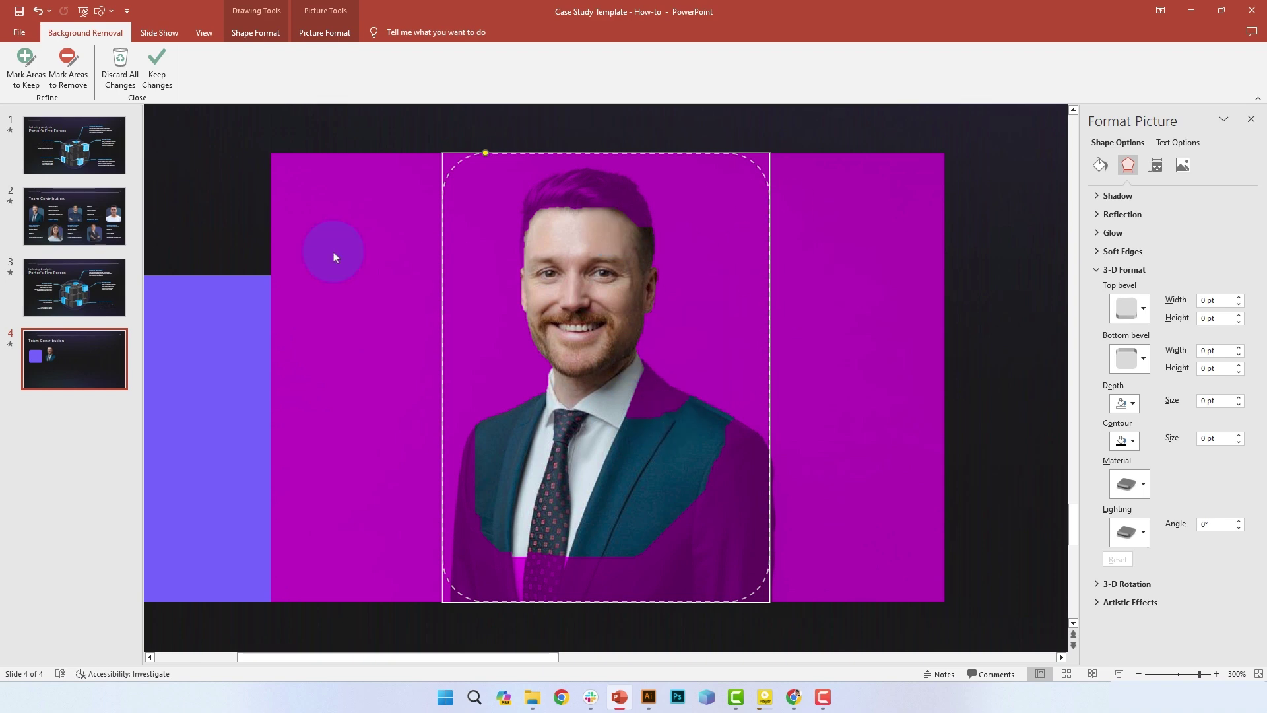
{"action": "left_click", "coordinate": [30, 69]}
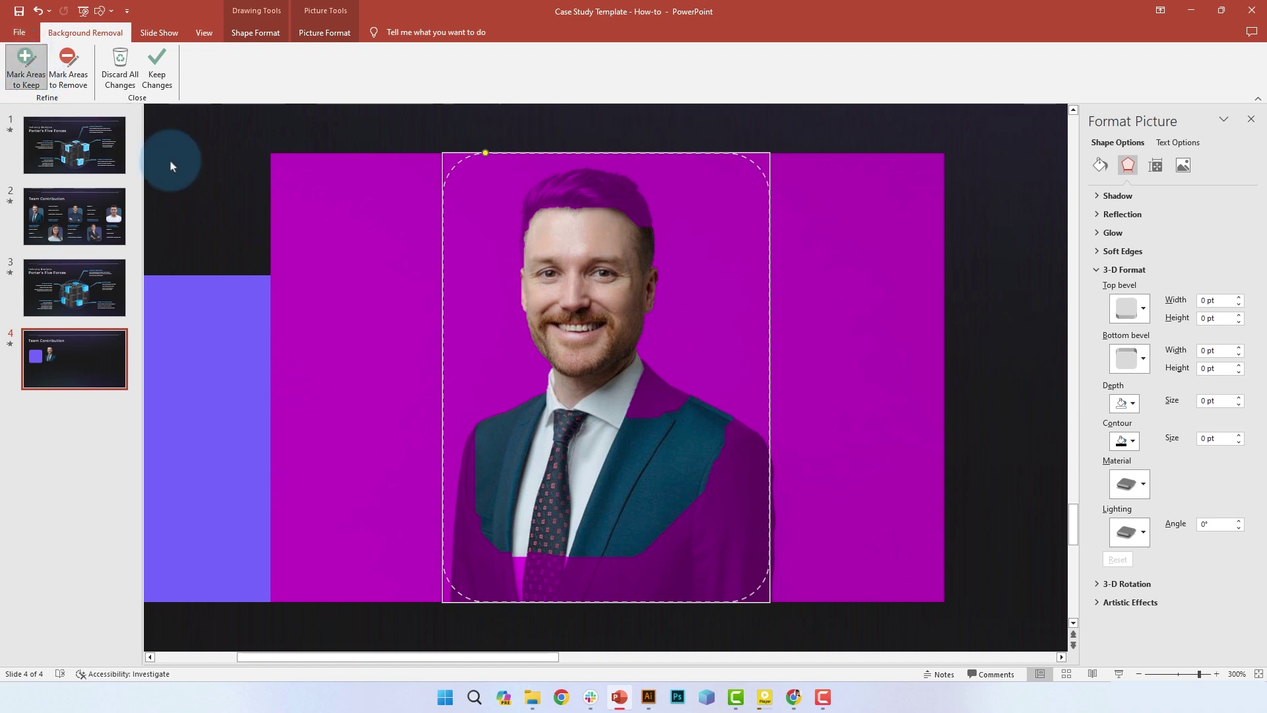
{"action": "scroll", "coordinate": [670, 404], "scroll_direction": "up", "scroll_amount": 10}
{"action": "scroll", "coordinate": [674, 407], "scroll_direction": "down", "scroll_amount": 3}
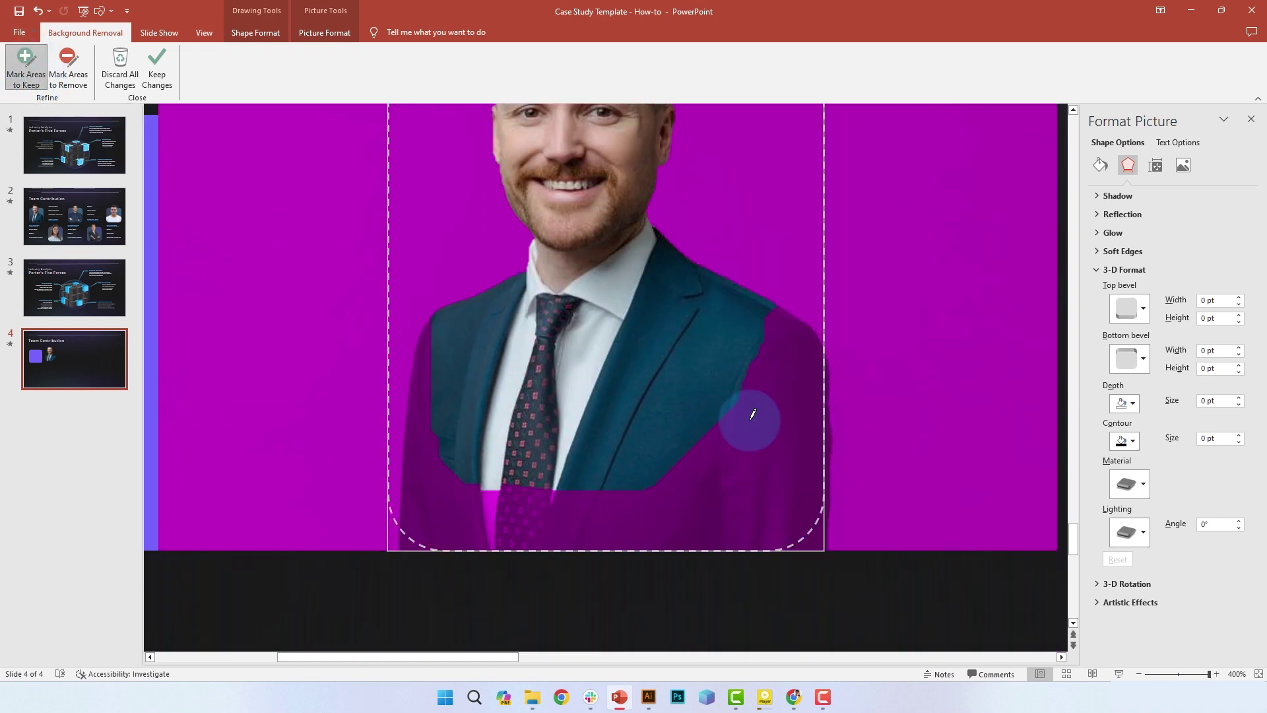
{"action": "mouse_move", "coordinate": [783, 485]}
{"action": "left_mouse_down"}
{"action": "mouse_move", "coordinate": [808, 373]}
{"action": "mouse_move", "coordinate": [801, 424]}
{"action": "left_mouse_up"}
{"action": "left_click", "coordinate": [809, 501]}
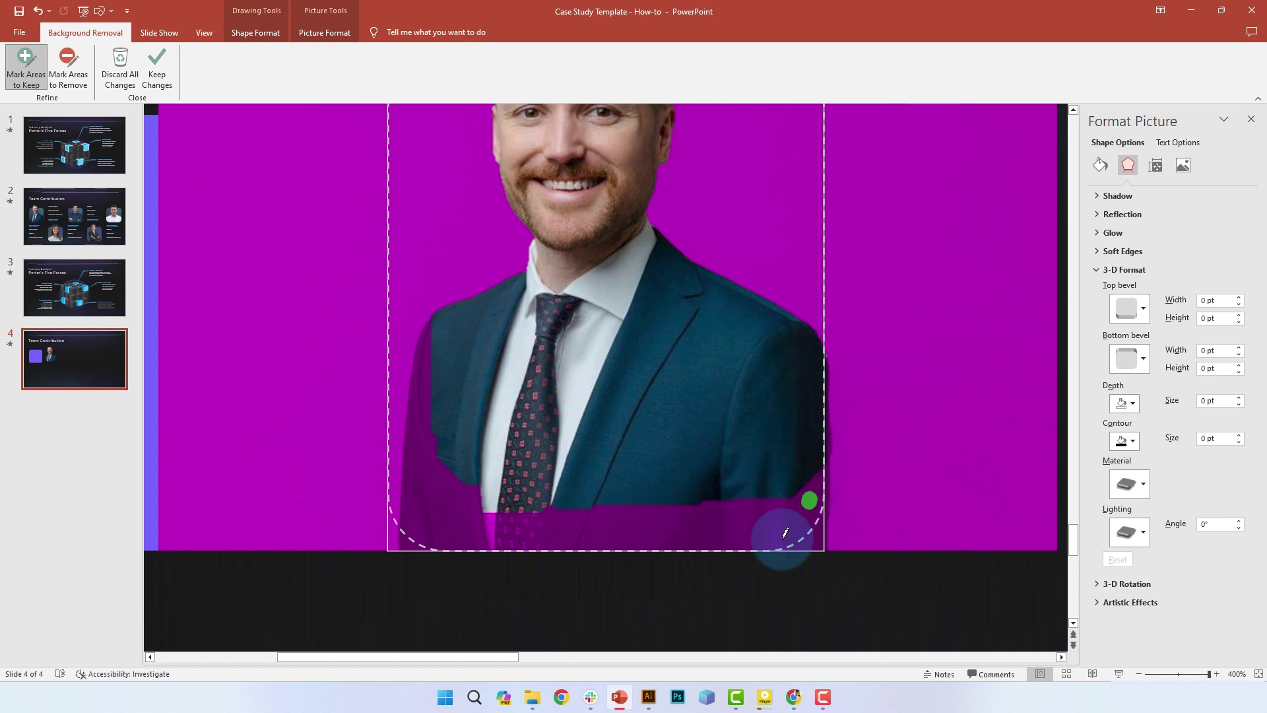
{"action": "left_click_drag", "start_coordinate": [413, 447], "coordinate": [410, 525]}
Mark the man's hair and face as areas to keep and apply the background removal.
{"action": "scroll", "coordinate": [480, 401], "scroll_direction": "up", "scroll_amount": 3}
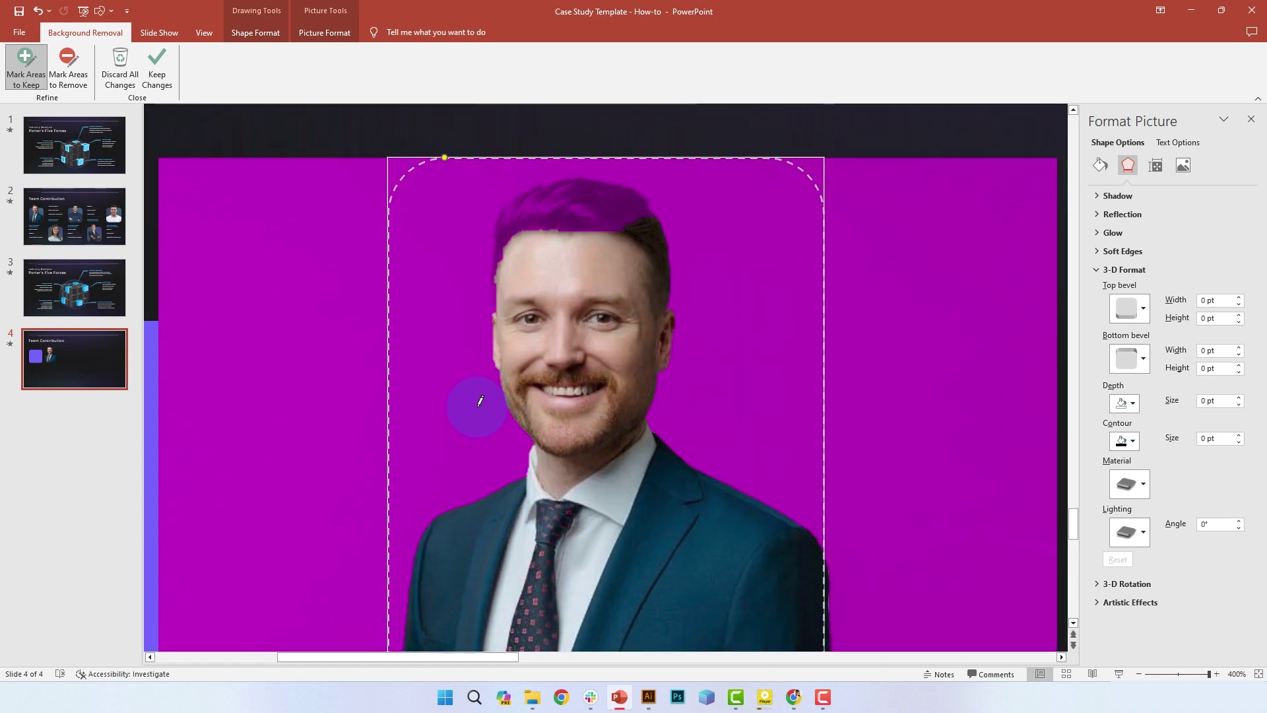
{"action": "mouse_move", "coordinate": [498, 295]}
{"action": "left_mouse_down"}
{"action": "mouse_move", "coordinate": [537, 192]}
{"action": "mouse_move", "coordinate": [632, 210]}
{"action": "left_mouse_up"}
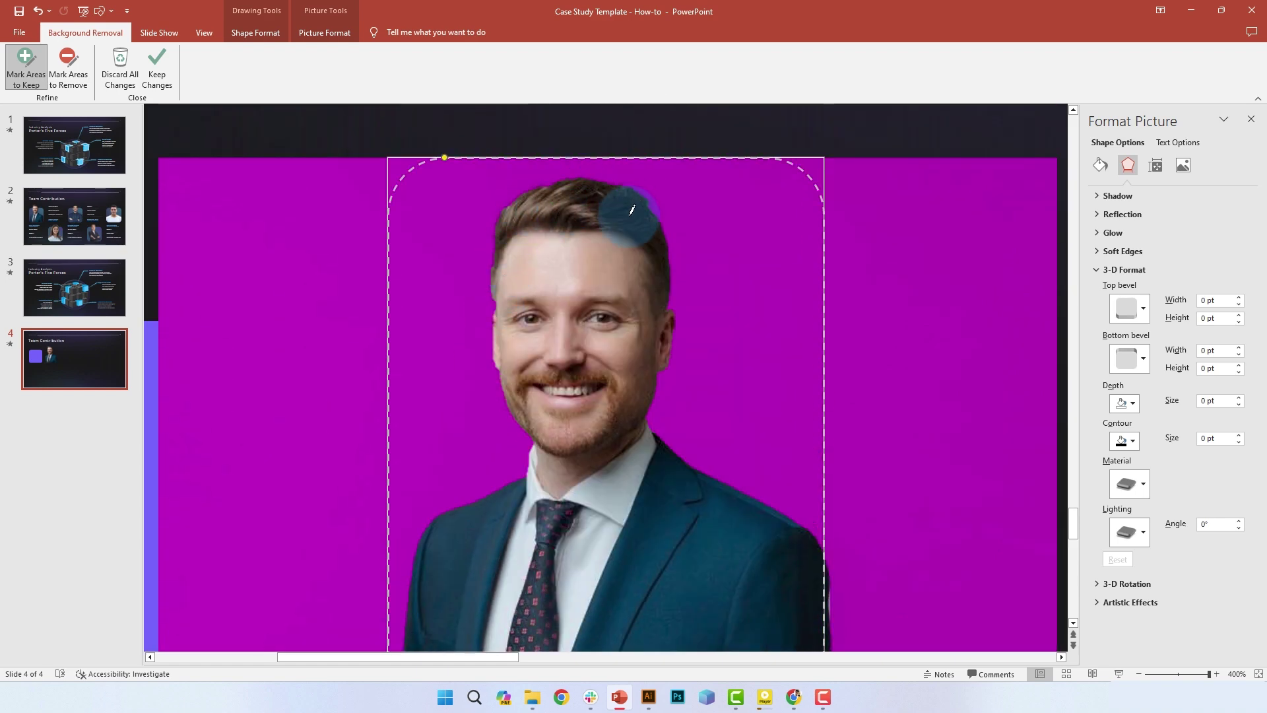
{"action": "left_click_drag", "start_coordinate": [642, 398], "coordinate": [594, 459]}
{"action": "left_click_drag", "start_coordinate": [528, 383], "coordinate": [523, 377]}
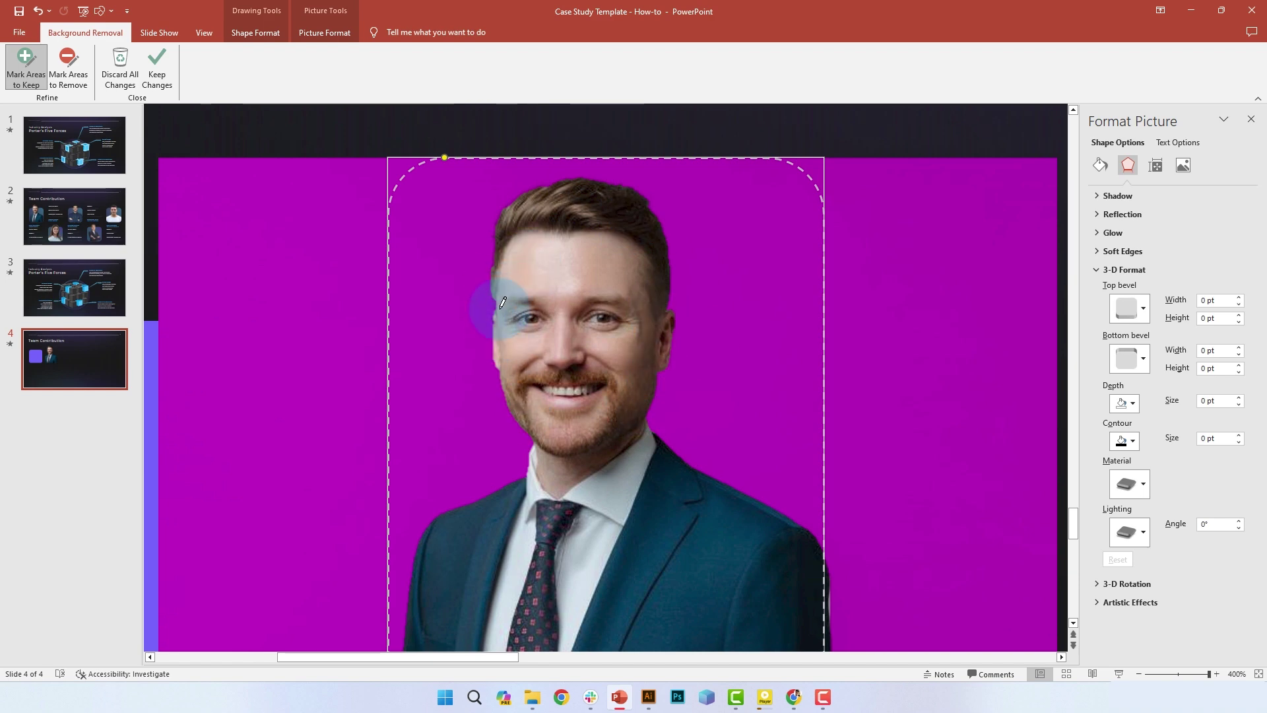
{"action": "scroll", "coordinate": [605, 322], "scroll_direction": "down", "scroll_amount": 5}
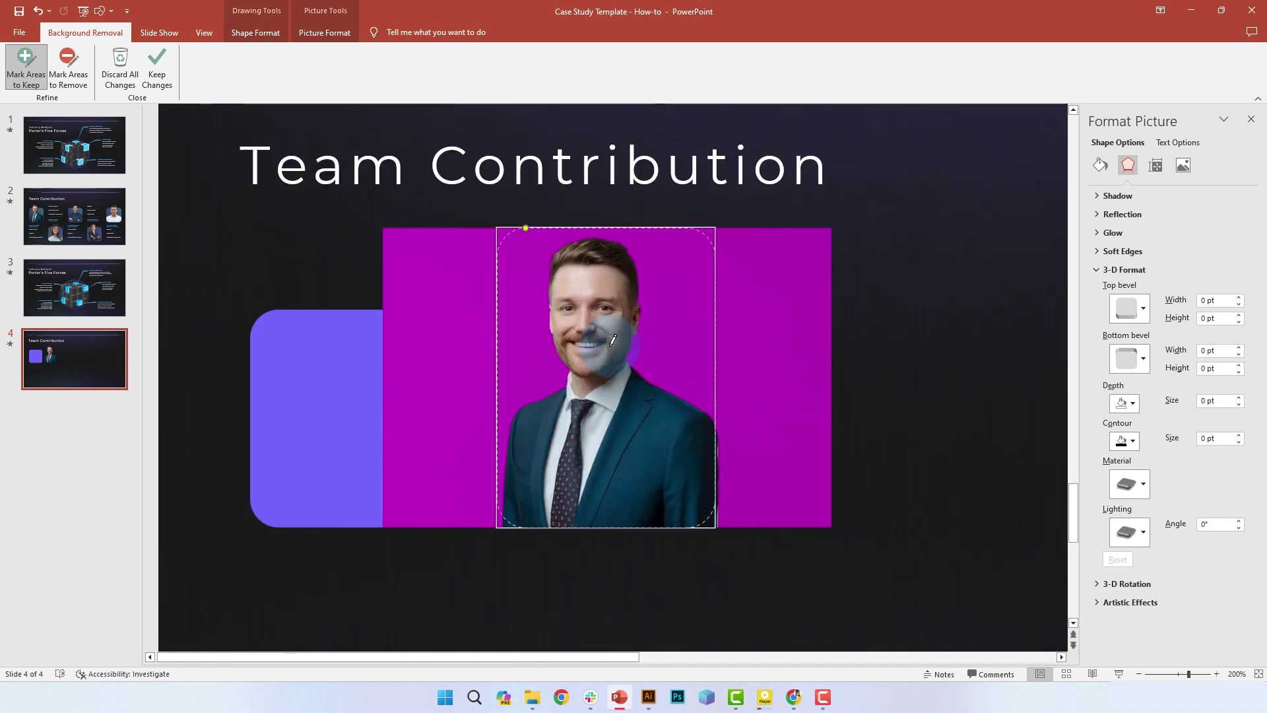
{"action": "scroll", "coordinate": [571, 362], "scroll_direction": "up", "scroll_amount": 3}
{"action": "left_click", "coordinate": [170, 82]}
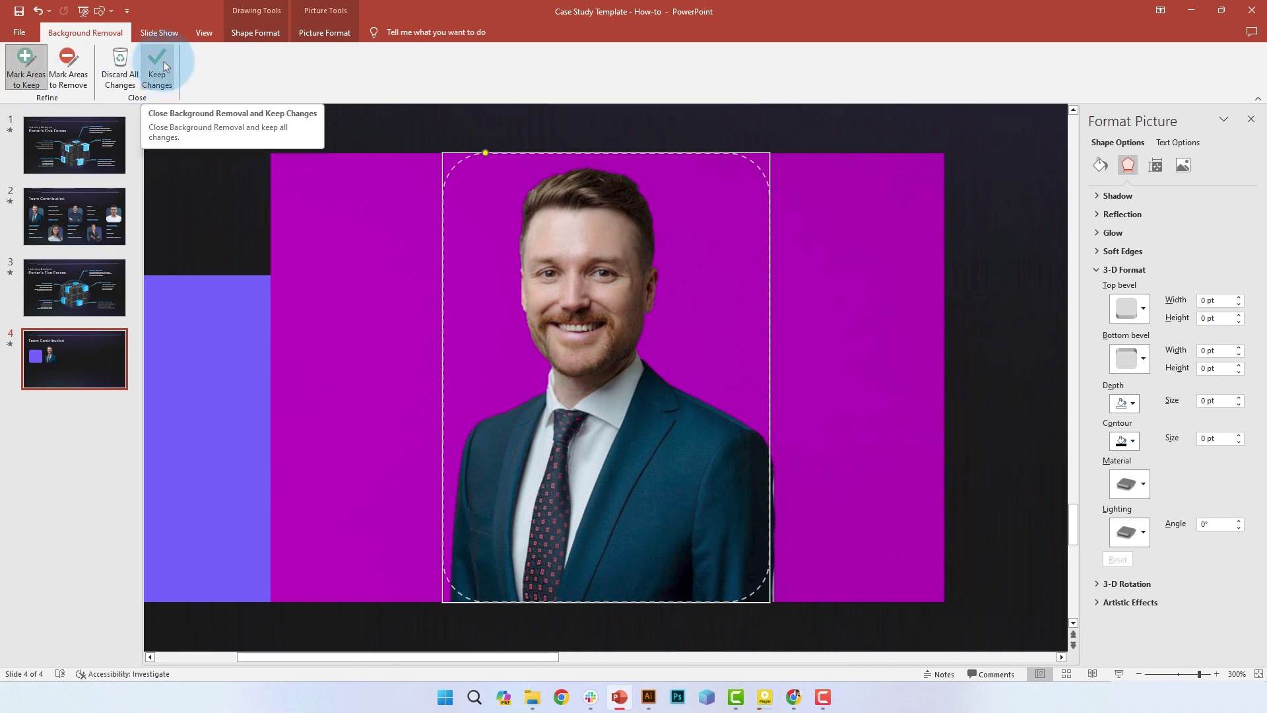
{"action": "left_click", "coordinate": [165, 66]}
Try placing the cut-out portrait over the purple rounded square.
{"action": "scroll", "coordinate": [481, 503], "scroll_direction": "down", "scroll_amount": 10}
{"action": "left_click", "coordinate": [481, 503]}
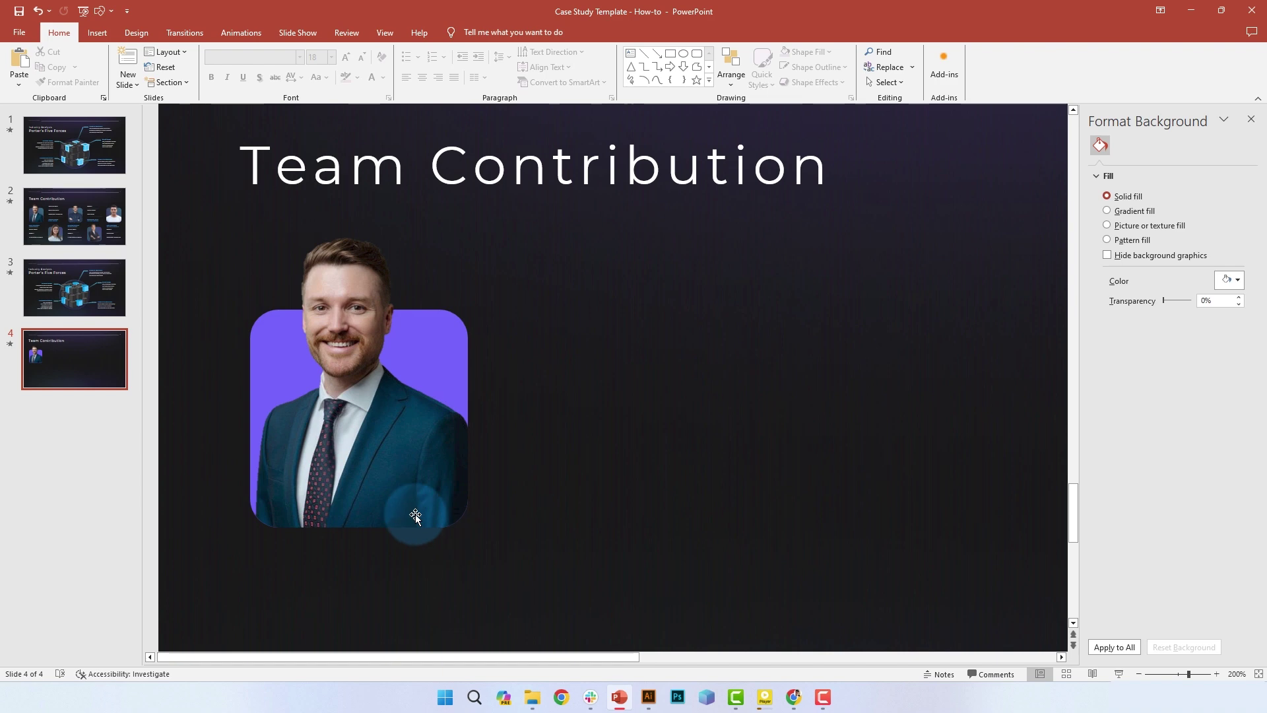
{"action": "scroll", "coordinate": [481, 416], "scroll_direction": "down", "scroll_amount": 9}
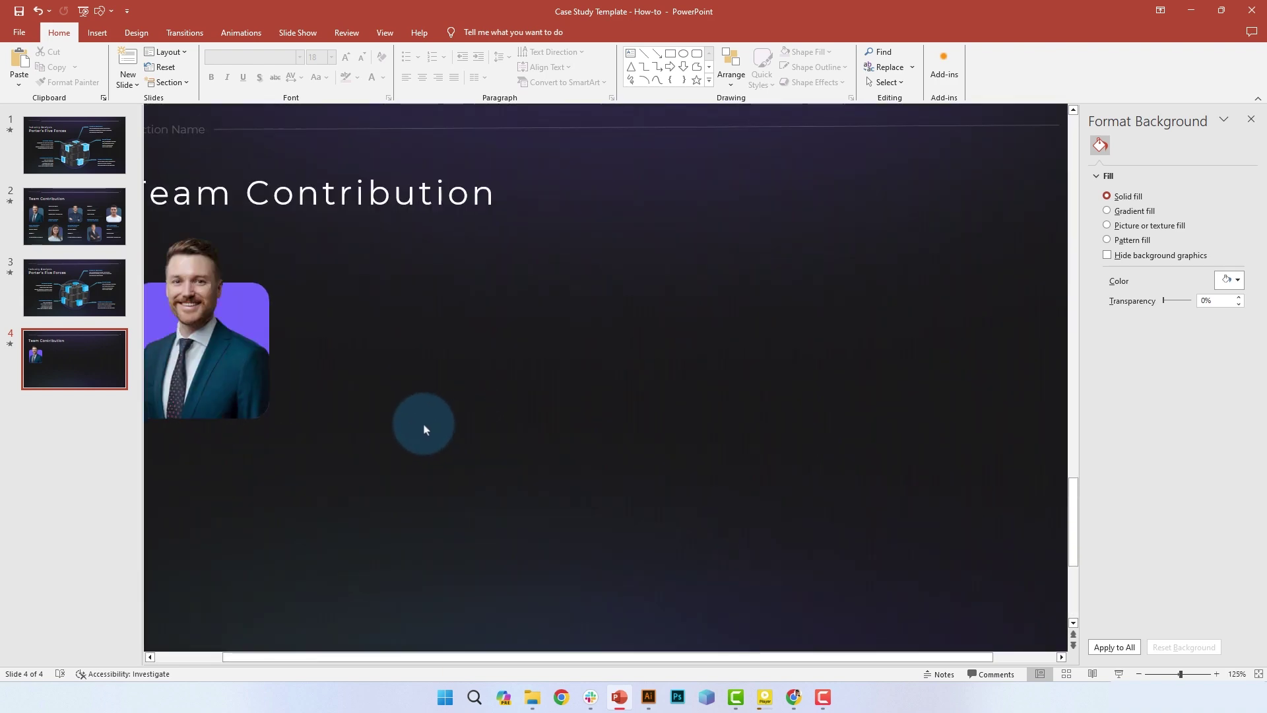
{"action": "left_click", "coordinate": [297, 312]}
{"action": "scroll", "coordinate": [523, 404], "scroll_direction": "up", "scroll_amount": 10}
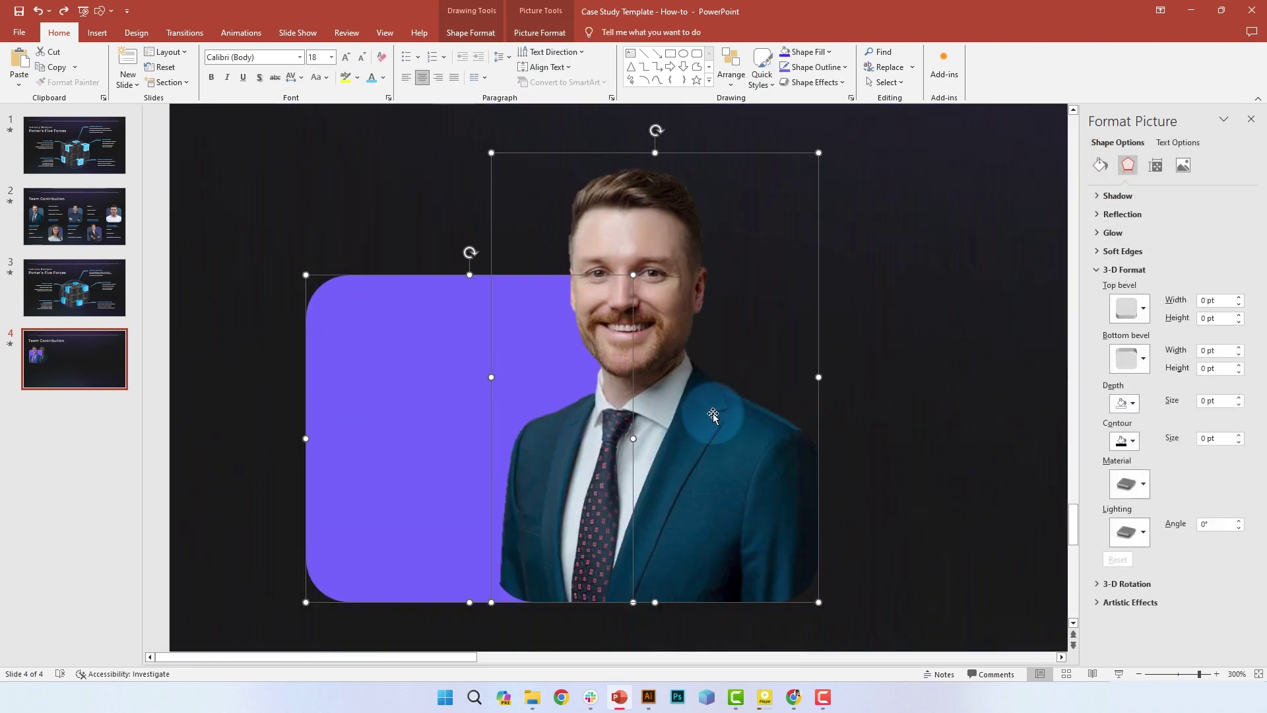
{"action": "left_click", "coordinate": [231, 382]}
Give the purple rounded square a gradient fill that uses light blue and purple colour stops.
{"action": "left_click", "coordinate": [399, 367]}
{"action": "left_click", "coordinate": [1107, 245]}
{"action": "left_click", "coordinate": [1229, 432]}
{"action": "left_click", "coordinate": [1202, 461]}
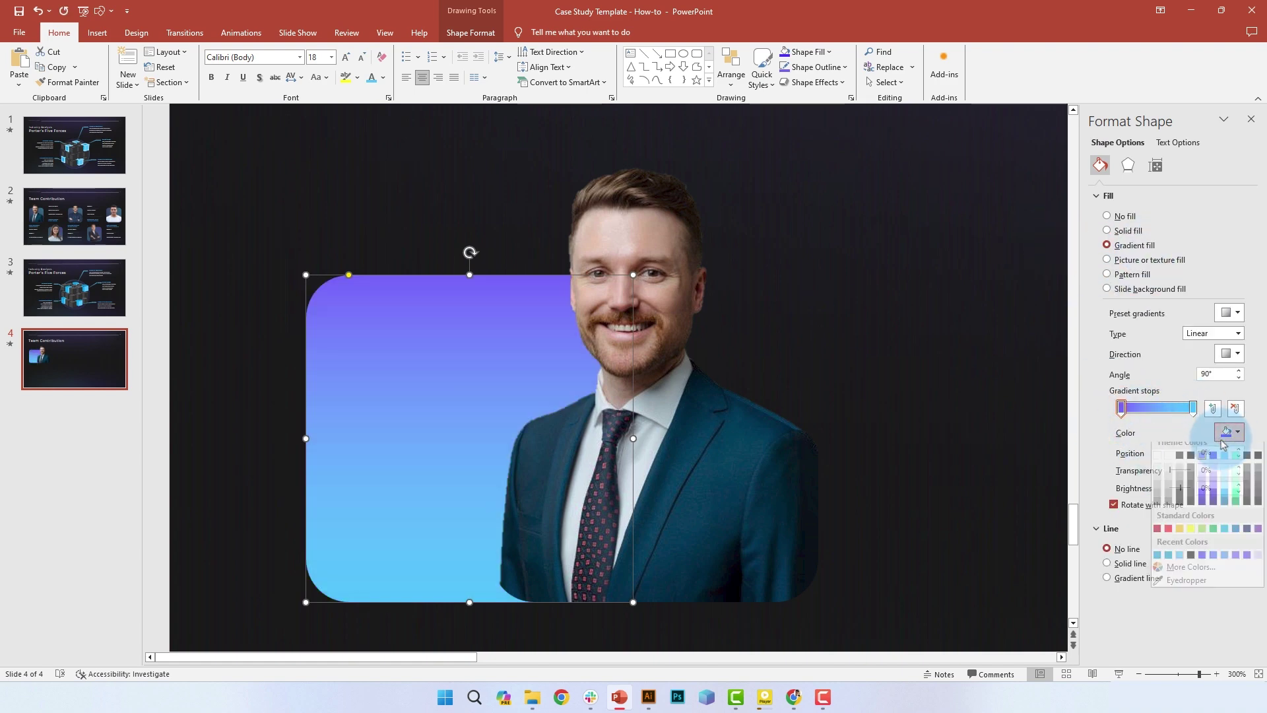
{"action": "left_click", "coordinate": [1229, 433]}
{"action": "left_click", "coordinate": [1224, 461]}
{"action": "left_click", "coordinate": [1194, 407]}
{"action": "left_click", "coordinate": [1230, 432]}
{"action": "left_click", "coordinate": [1213, 460]}
Change the square's gradient to the Radial type, spreading from its upper-right corner.
{"action": "left_click", "coordinate": [1224, 333]}
{"action": "left_click", "coordinate": [1196, 357]}
{"action": "left_click", "coordinate": [1230, 354]}
{"action": "left_click", "coordinate": [1227, 373]}
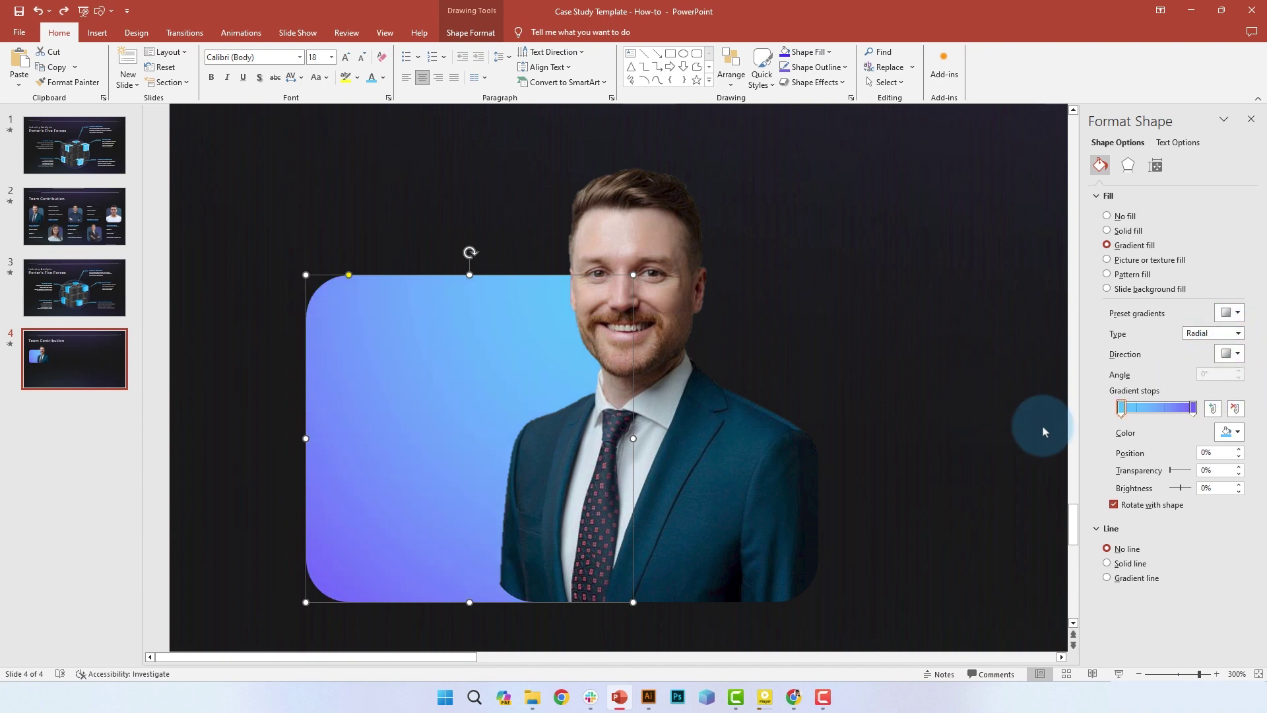
Set the transparency of the light blue gradient stop to 50% and of the purple stop to 70%.
{"action": "double_click", "coordinate": [1209, 471]}
{"action": "type", "text": "50"}
{"action": "left_click", "coordinate": [1198, 414]}
{"action": "left_click", "coordinate": [1209, 454]}
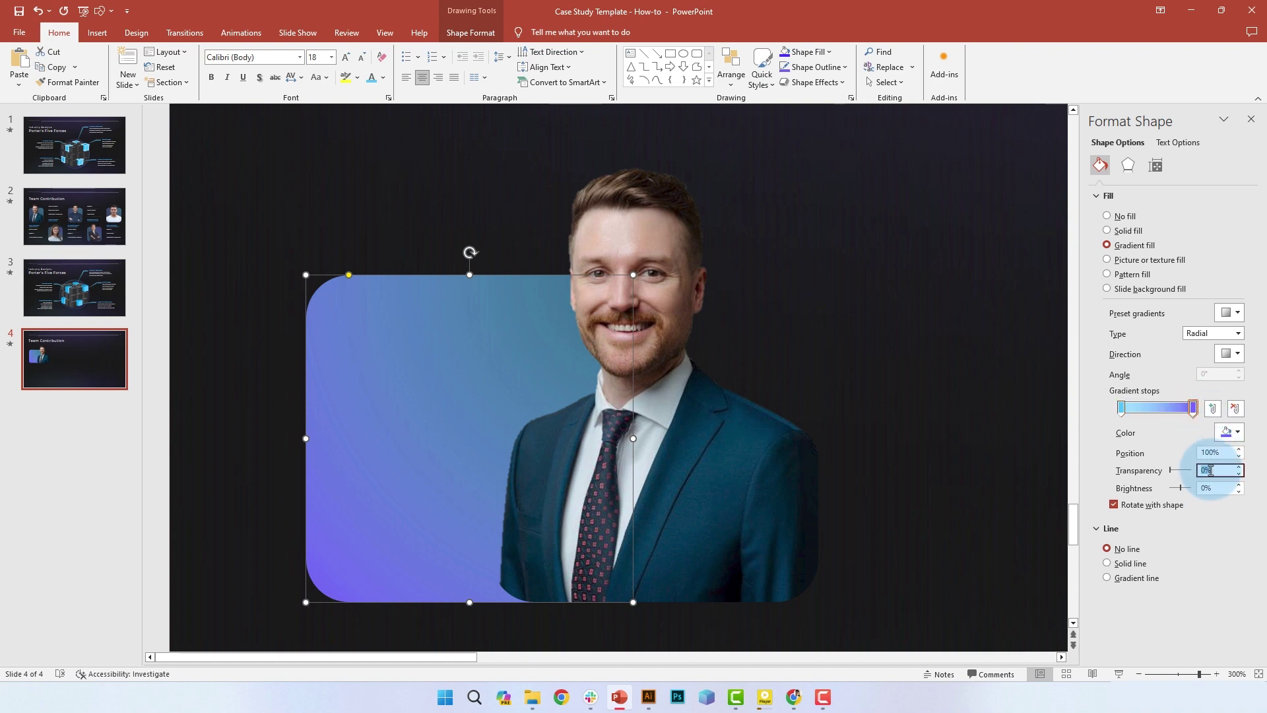
{"action": "type", "text": "70"}
{"action": "left_click", "coordinate": [909, 269]}
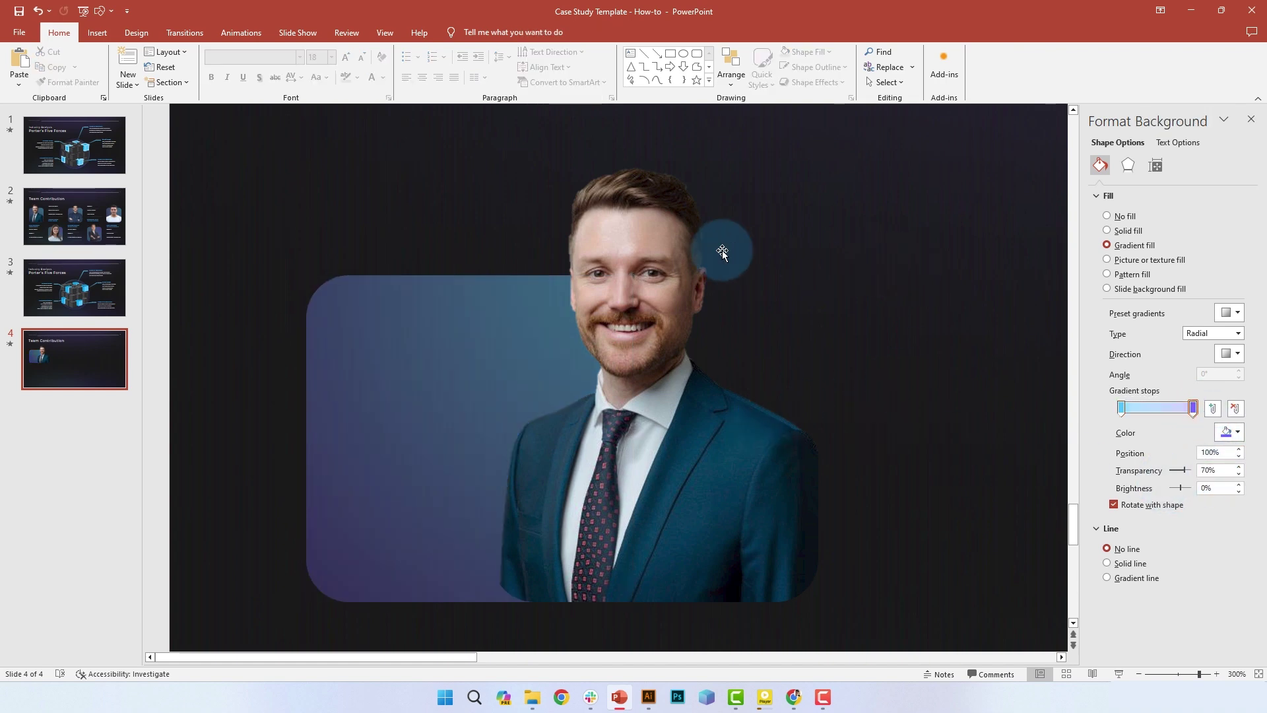
Align the cut-out portrait and the gradient square on their horizontal centres.
{"action": "left_click", "coordinate": [721, 249]}
{"action": "left_click", "coordinate": [405, 356], "text": "shift"}
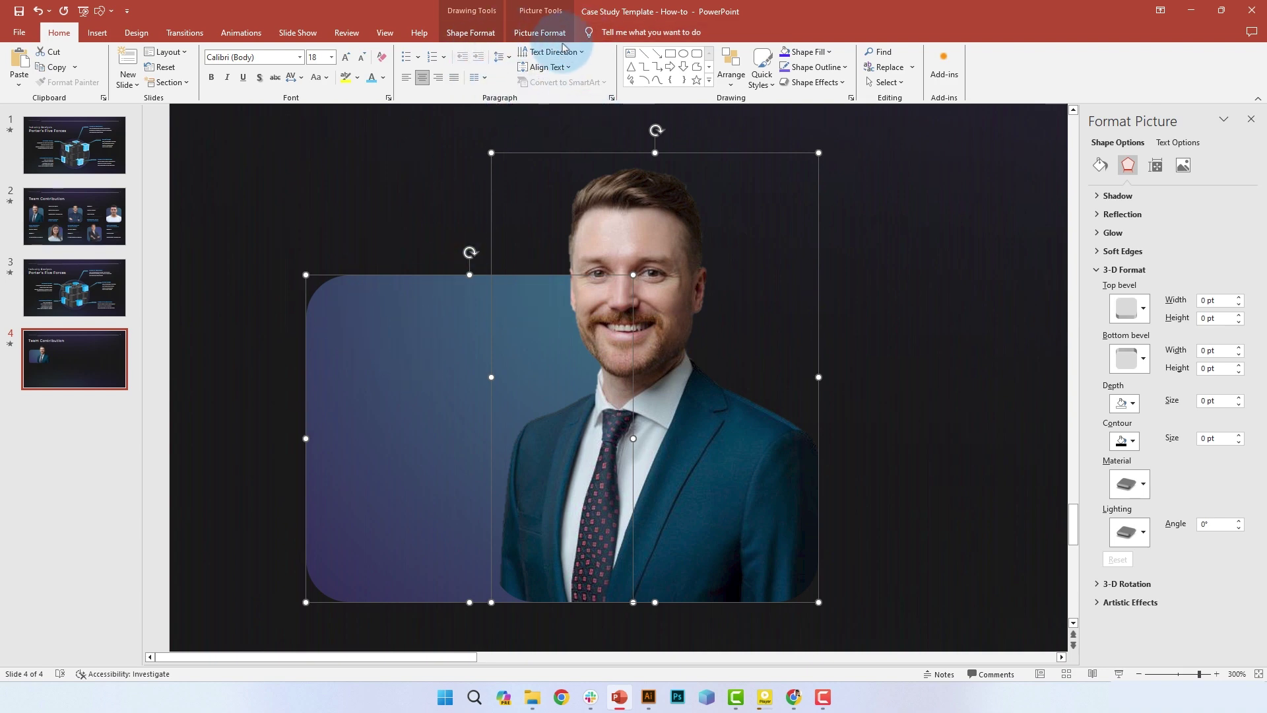
{"action": "left_click", "coordinate": [540, 33]}
{"action": "left_click", "coordinate": [470, 33]}
{"action": "left_click", "coordinate": [922, 69]}
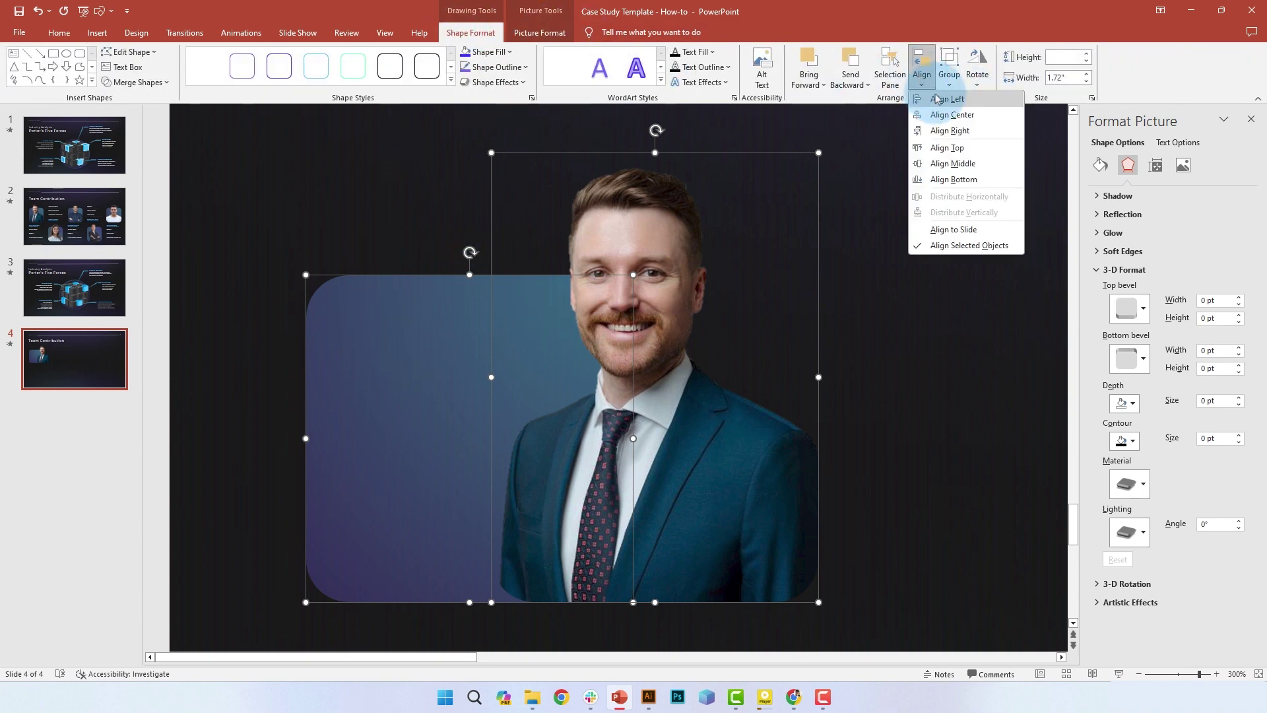
{"action": "left_click", "coordinate": [937, 111]}
{"action": "left_click", "coordinate": [783, 298]}
Add a text box below the portrait with the lines "Person Name" and "Person Title".
{"action": "scroll", "coordinate": [784, 298], "scroll_direction": "down", "scroll_amount": 10}
{"action": "left_click", "coordinate": [102, 11]}
{"action": "left_click", "coordinate": [104, 45]}
{"action": "left_click", "coordinate": [242, 472]}
{"action": "type", "text": "Person"}
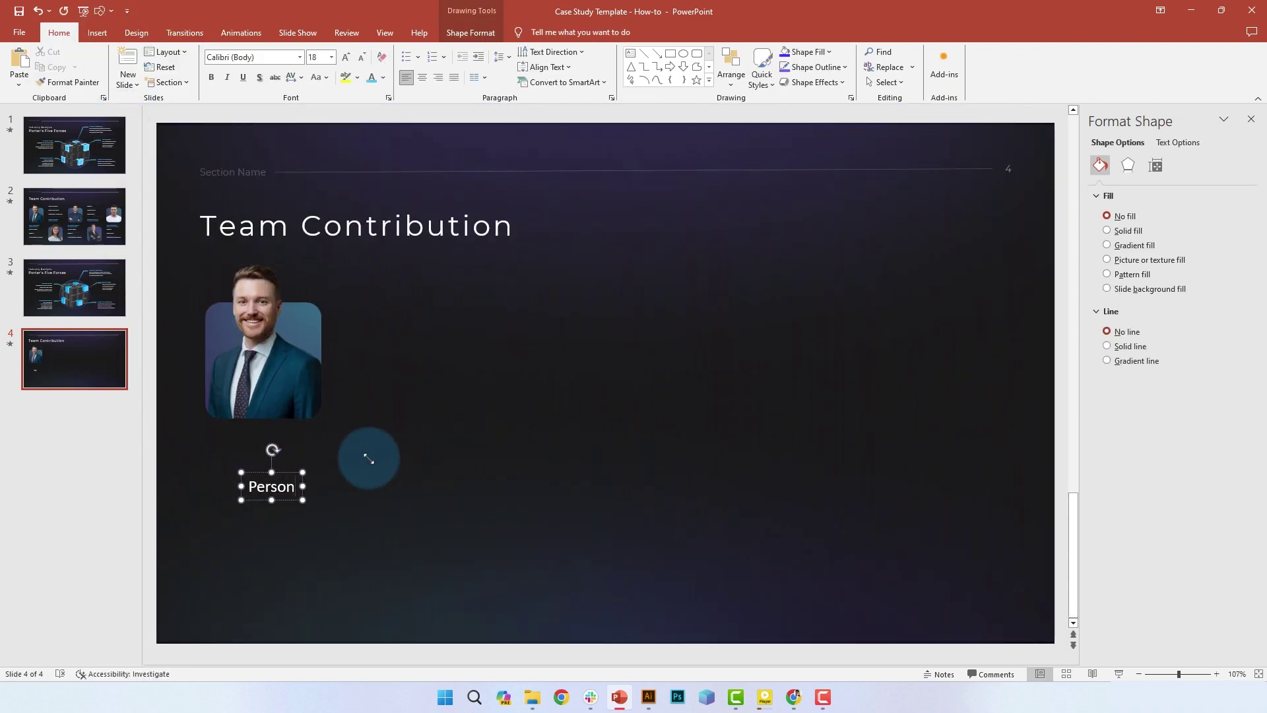
{"action": "type", "text": " Name"}
{"action": "key", "text": "ctrl+a"}
{"action": "type", "text": "Person T"}
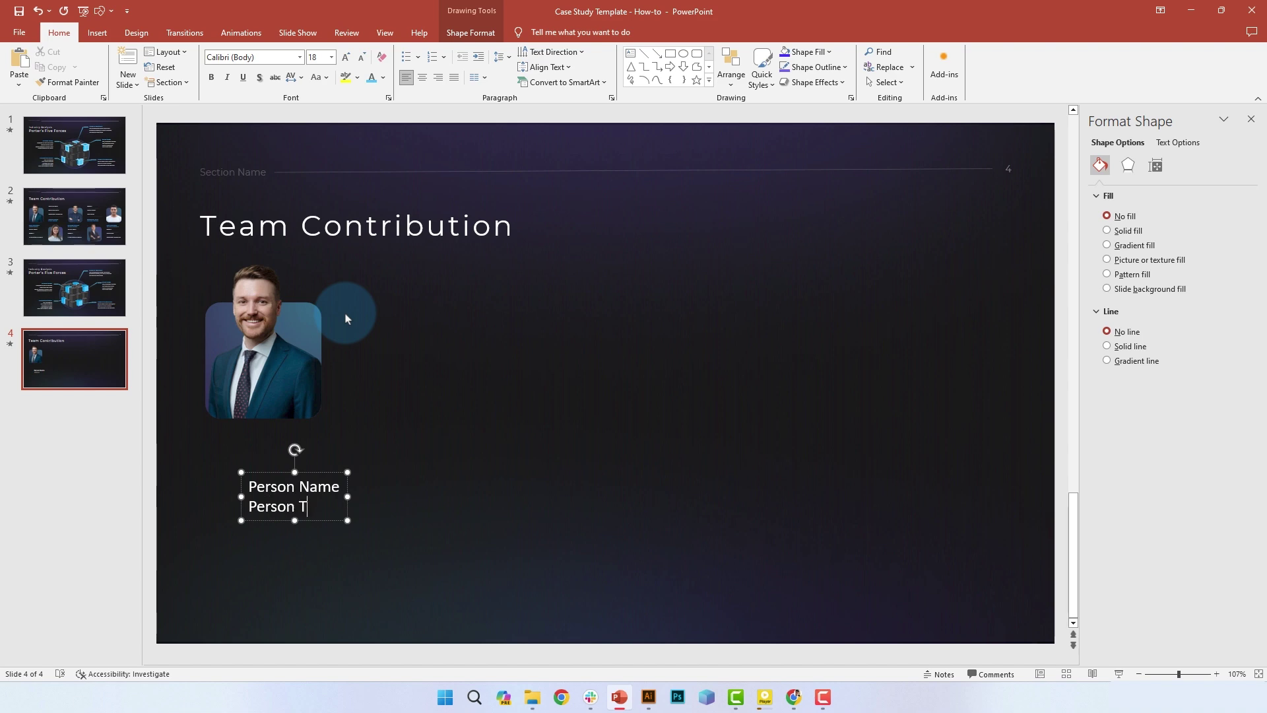
{"action": "type", "text": "itle"}
Format the text box in Montserrat, with the name line at 12 pt and the title line at 10 pt.
{"action": "key", "text": "ctrl+a"}
{"action": "type", "text": "Montserrat"}
{"action": "key", "text": "Return"}
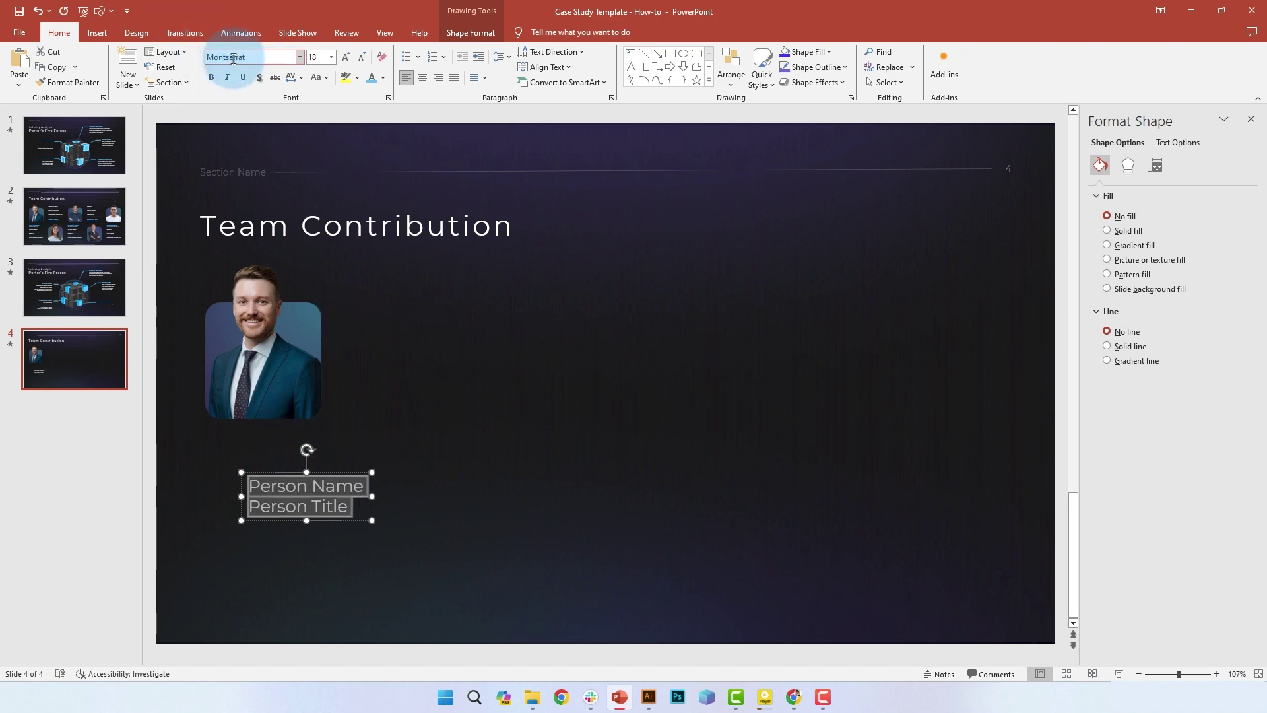
{"action": "left_click", "coordinate": [315, 58]}
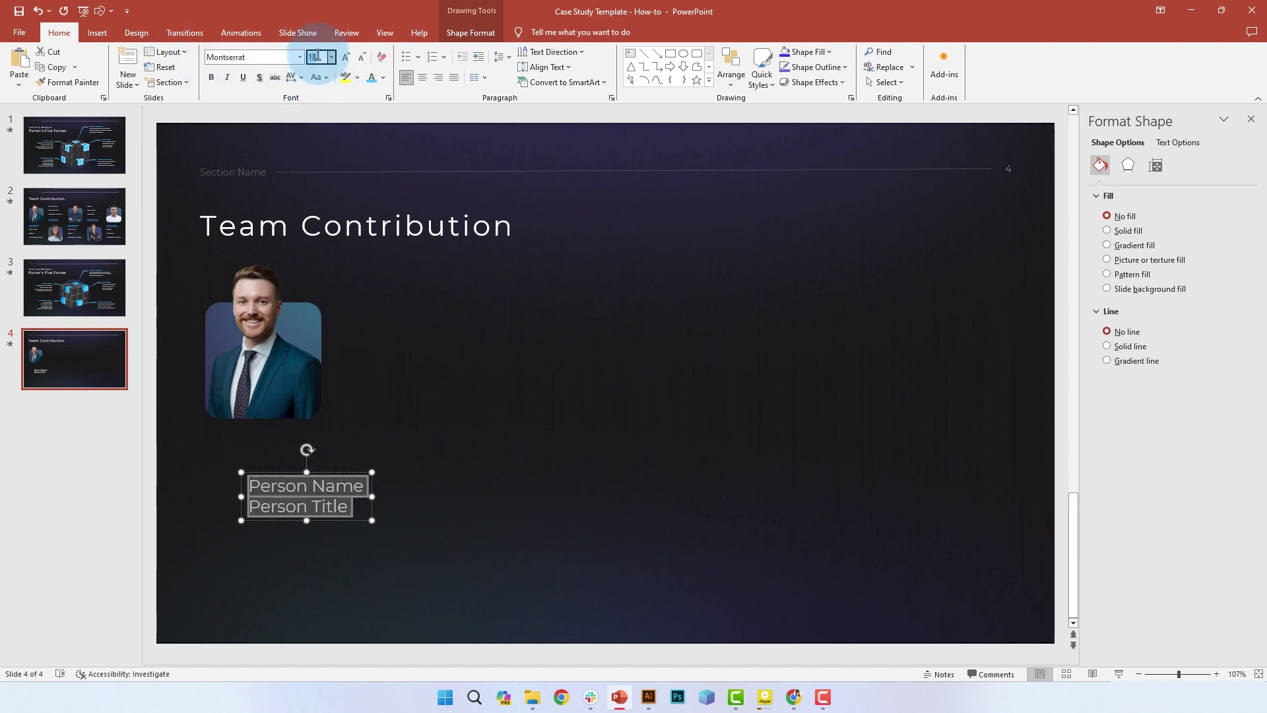
{"action": "type", "text": "12"}
{"action": "key", "text": "Return"}
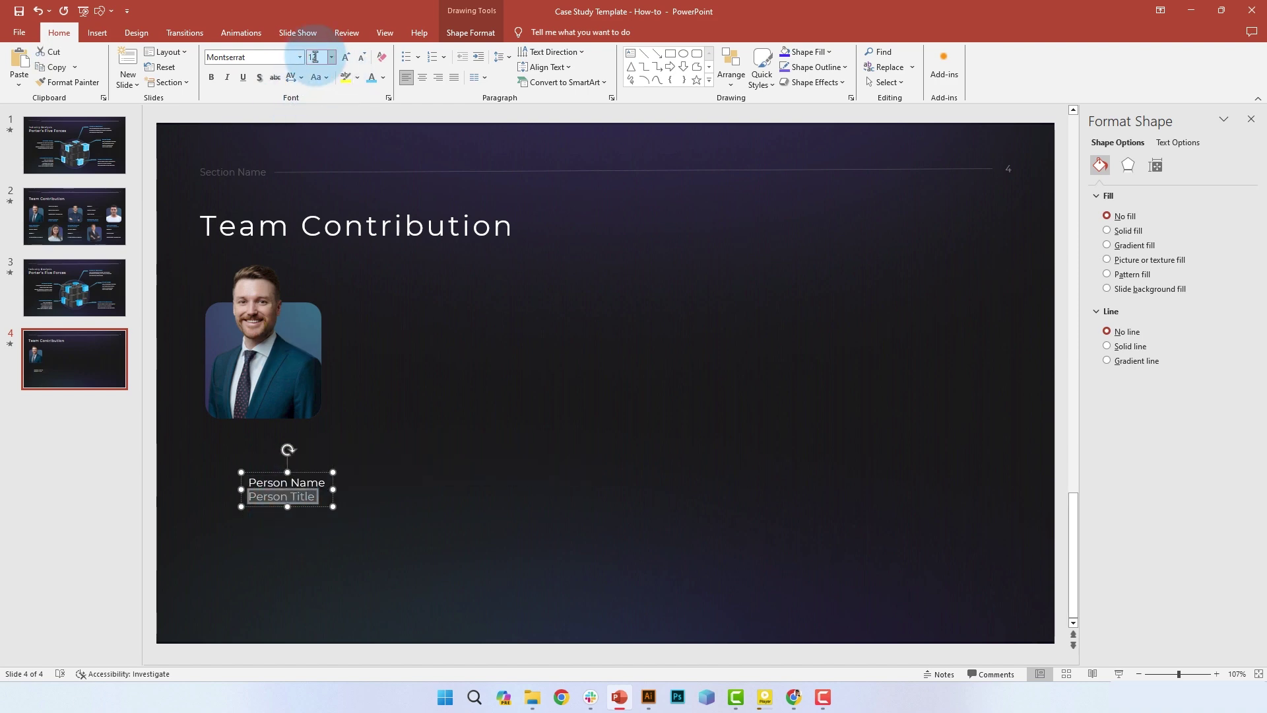
{"action": "type", "text": "10"}
{"action": "key", "text": "Return"}
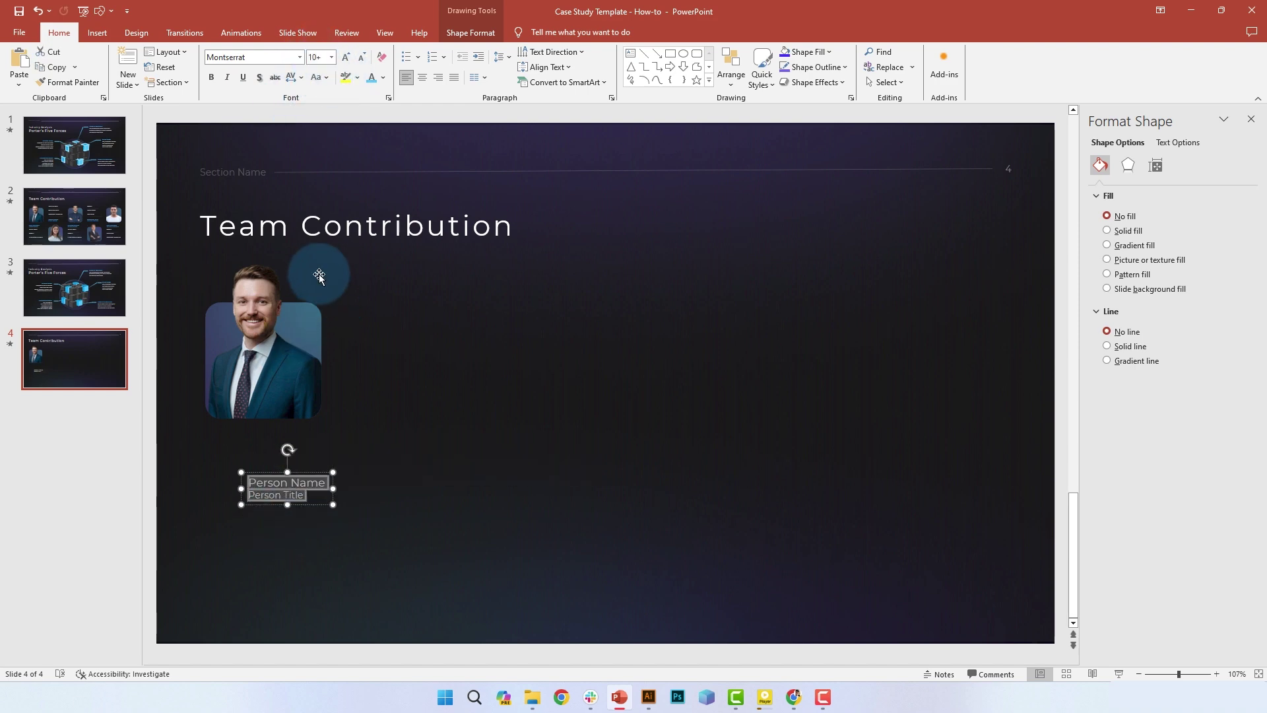
Increase the paragraph spacing between the name and title lines and make "Person Name" bold.
{"action": "left_click", "coordinate": [502, 57]}
{"action": "left_click", "coordinate": [538, 149]}
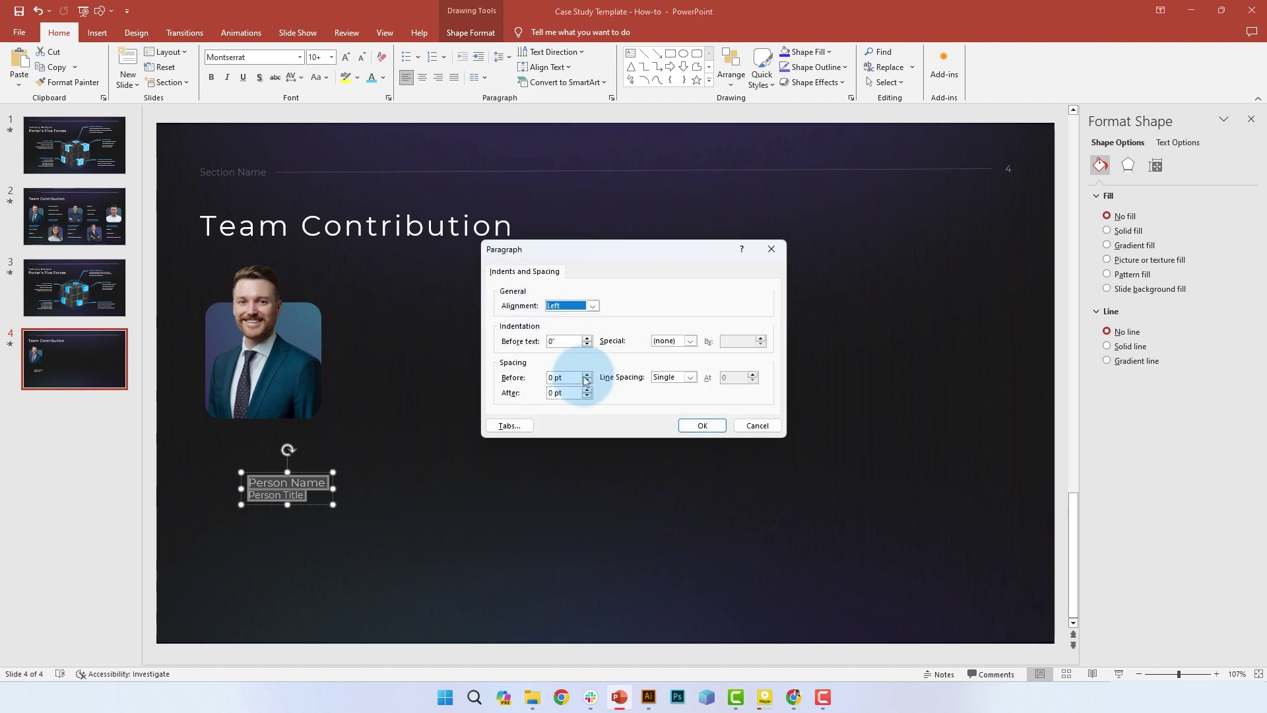
{"action": "left_click", "coordinate": [587, 391]}
{"action": "left_click", "coordinate": [702, 425]}
{"action": "double_click", "coordinate": [298, 484]}
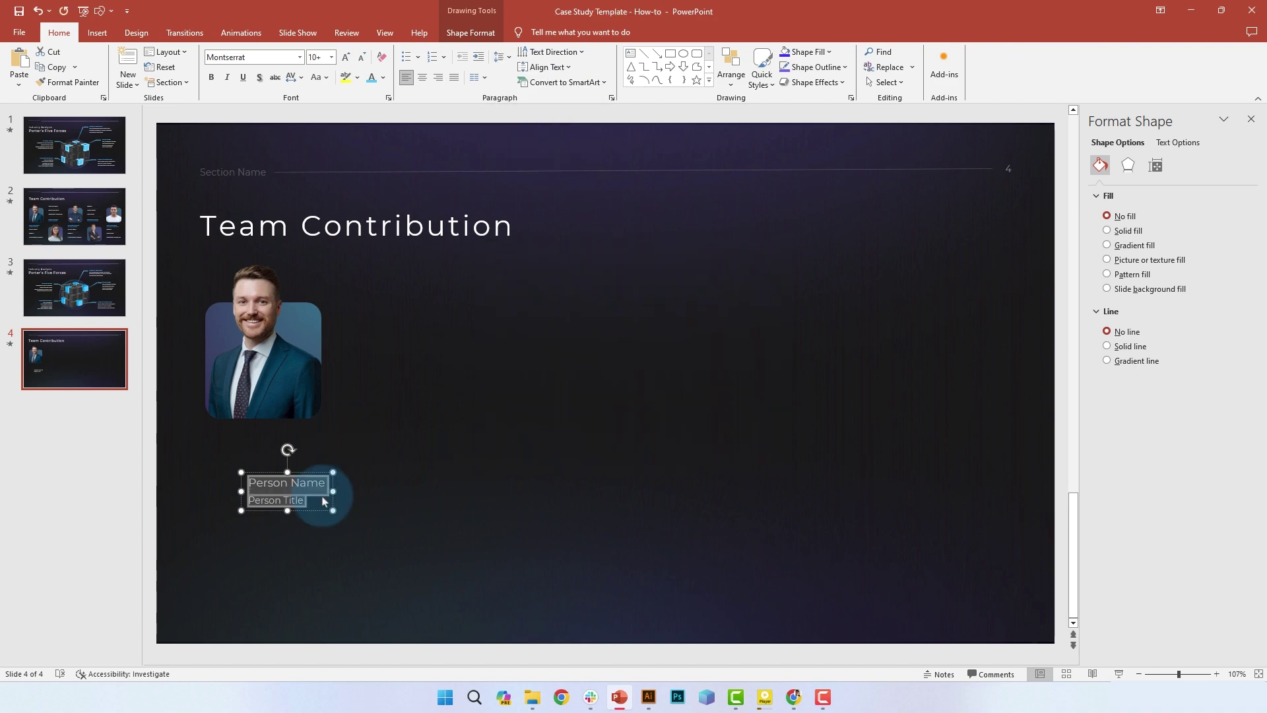
{"action": "key", "text": "ctrl+a"}
{"action": "triple_click", "coordinate": [287, 485]}
{"action": "key", "text": "ctrl+b"}
Colour the name and title text light blue and move it just under the portrait, flush with the square's left edge.
{"action": "key", "text": "Escape"}
{"action": "left_click", "coordinate": [373, 77]}
{"action": "left_click_drag", "start_coordinate": [303, 473], "coordinate": [264, 410]}
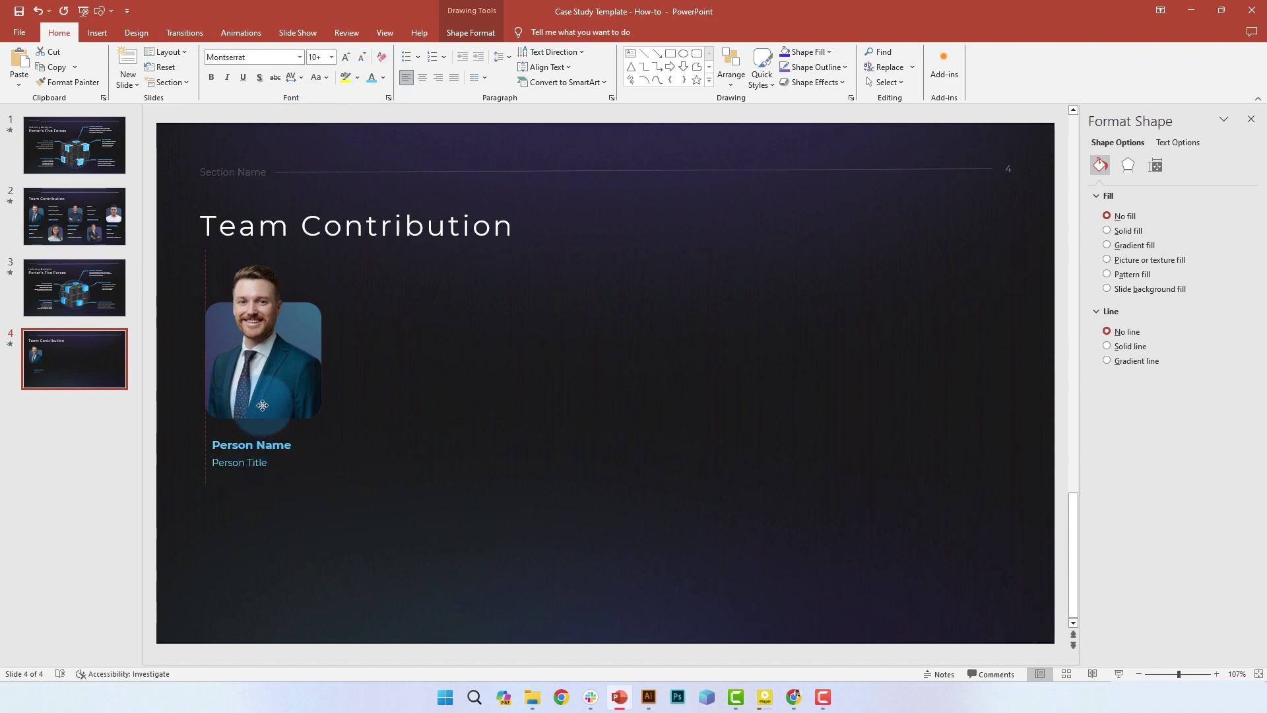
Draw a horizontal straight line about 1.72 inches long across the full width of the portrait frame.
{"action": "left_click", "coordinate": [284, 396]}
{"action": "scroll", "coordinate": [300, 396], "scroll_direction": "up", "scroll_amount": 10}
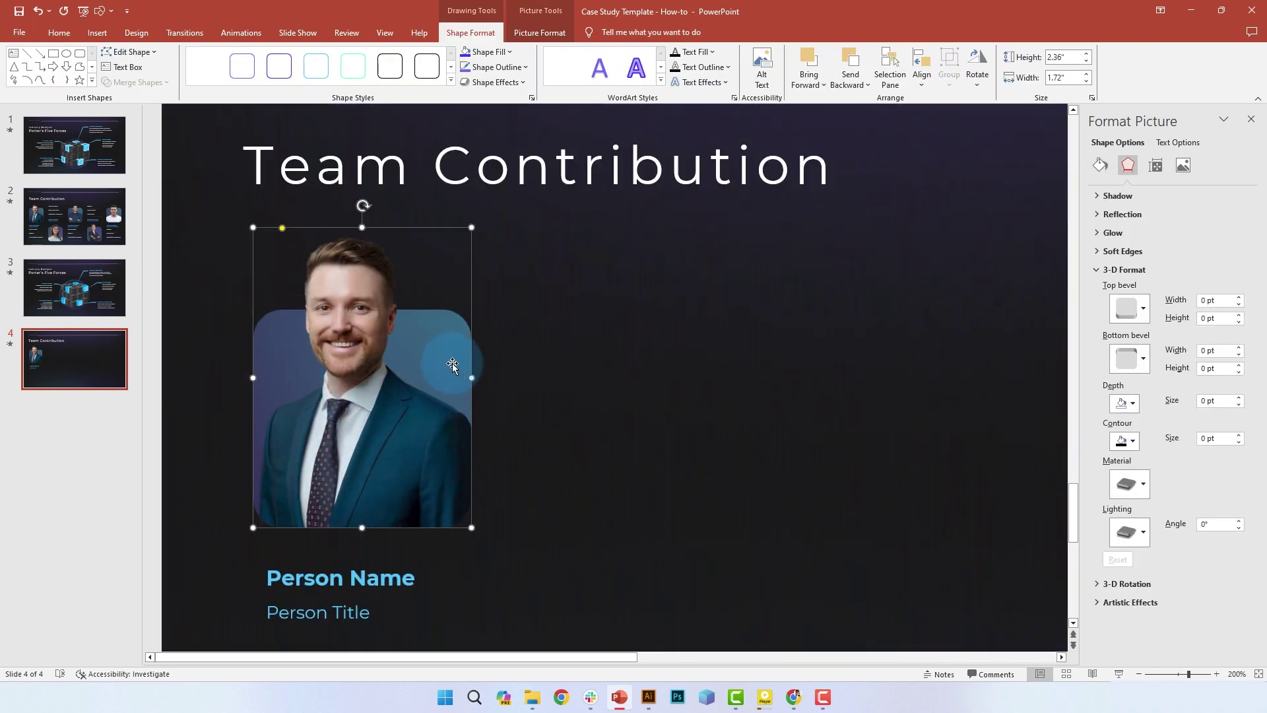
{"action": "left_click", "coordinate": [100, 11]}
{"action": "left_click", "coordinate": [113, 44]}
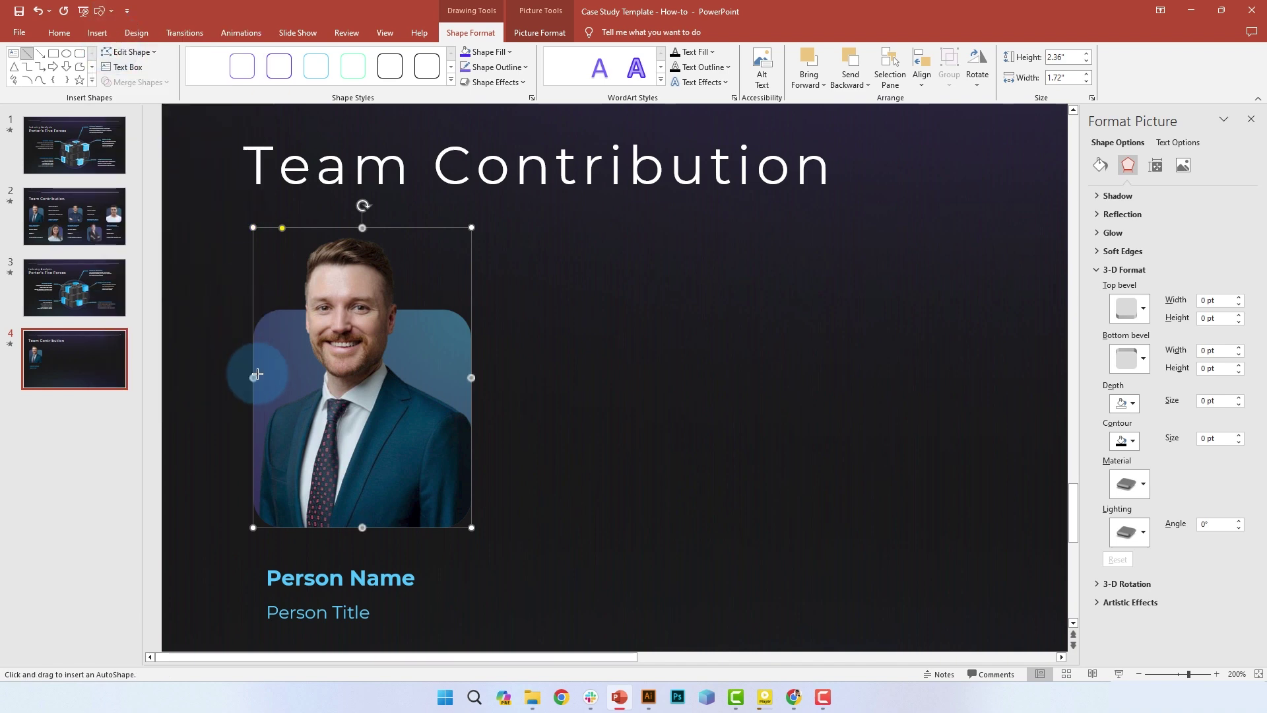
{"action": "left_click_drag", "start_coordinate": [252, 376], "coordinate": [471, 379]}
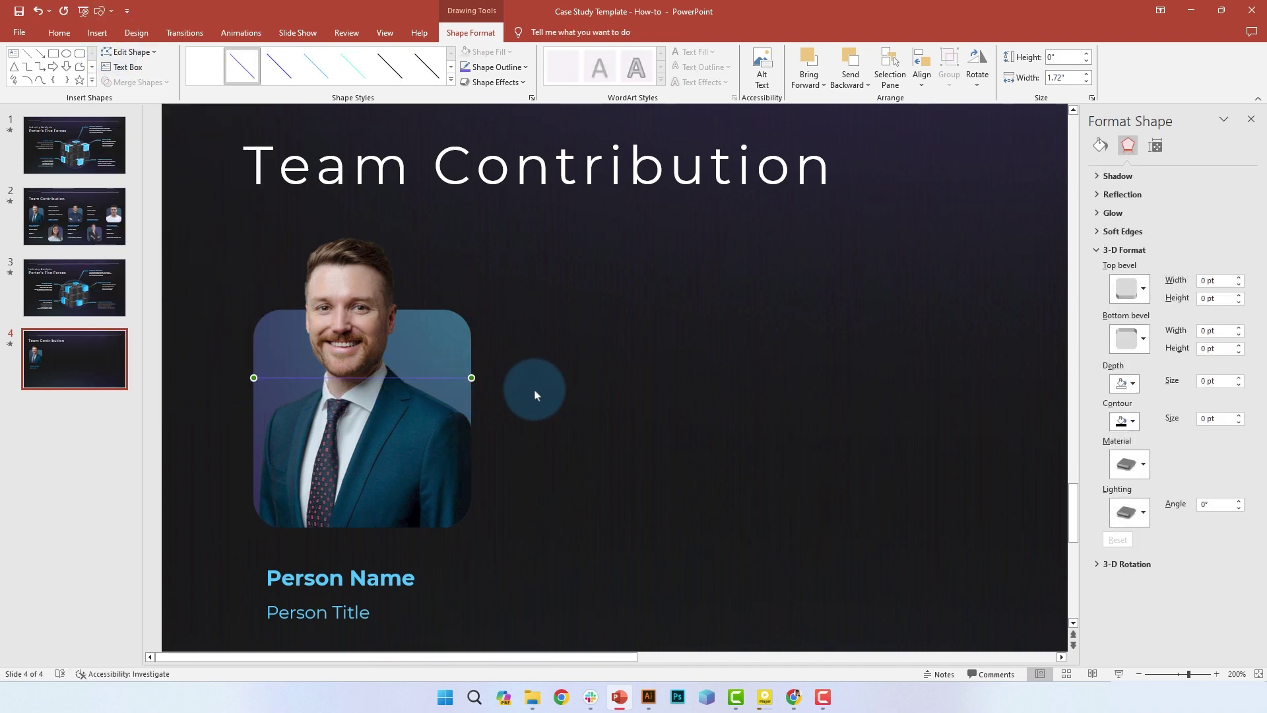
{"action": "left_click", "coordinate": [535, 392]}
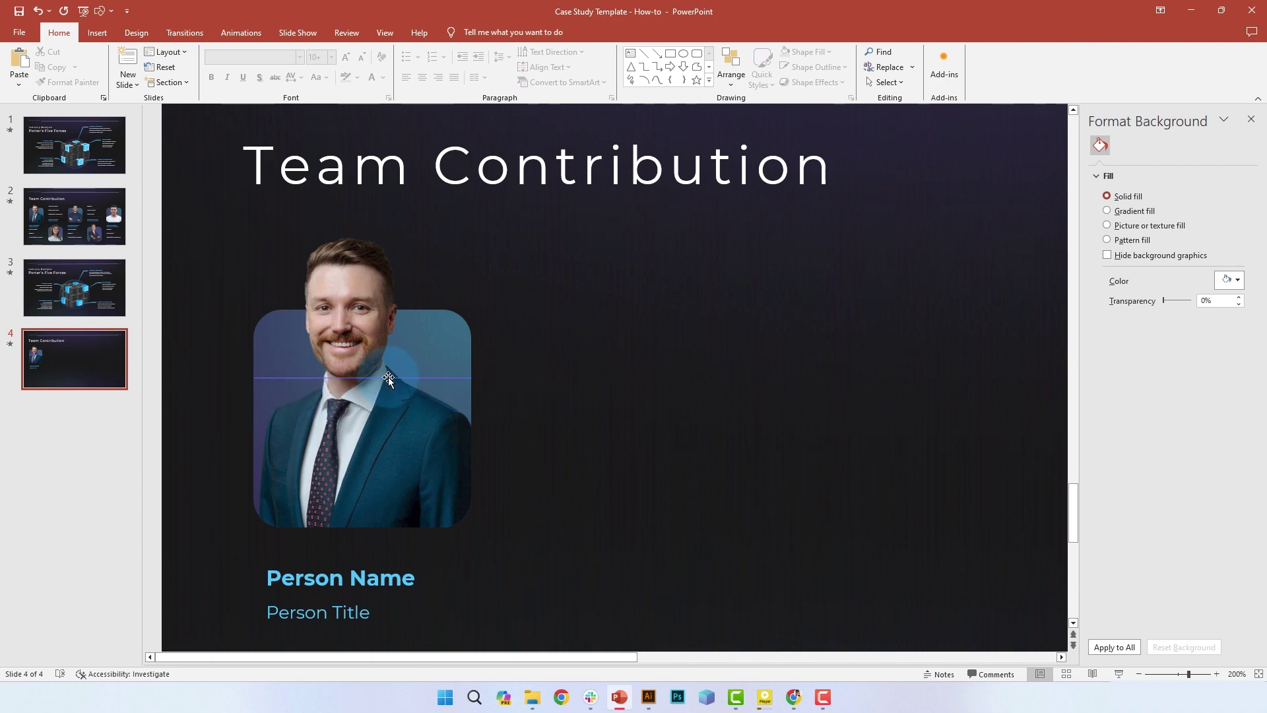
Move the line below the "Person Title" text and set its line width to 5.5 pt.
{"action": "left_click", "coordinate": [439, 378]}
{"action": "left_click_drag", "start_coordinate": [433, 378], "coordinate": [416, 636]}
{"action": "scroll", "coordinate": [439, 604], "scroll_direction": "down", "scroll_amount": 1}
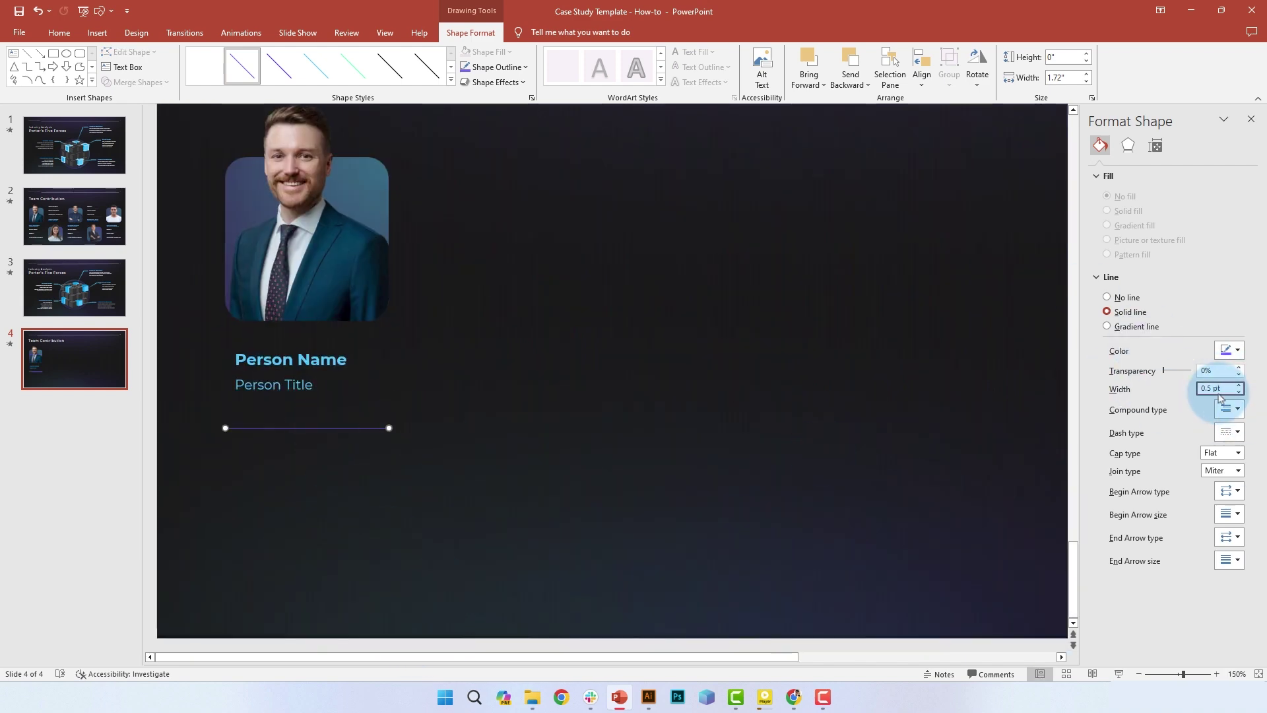
{"action": "type", "text": "1.5"}
{"action": "key", "text": "Return"}
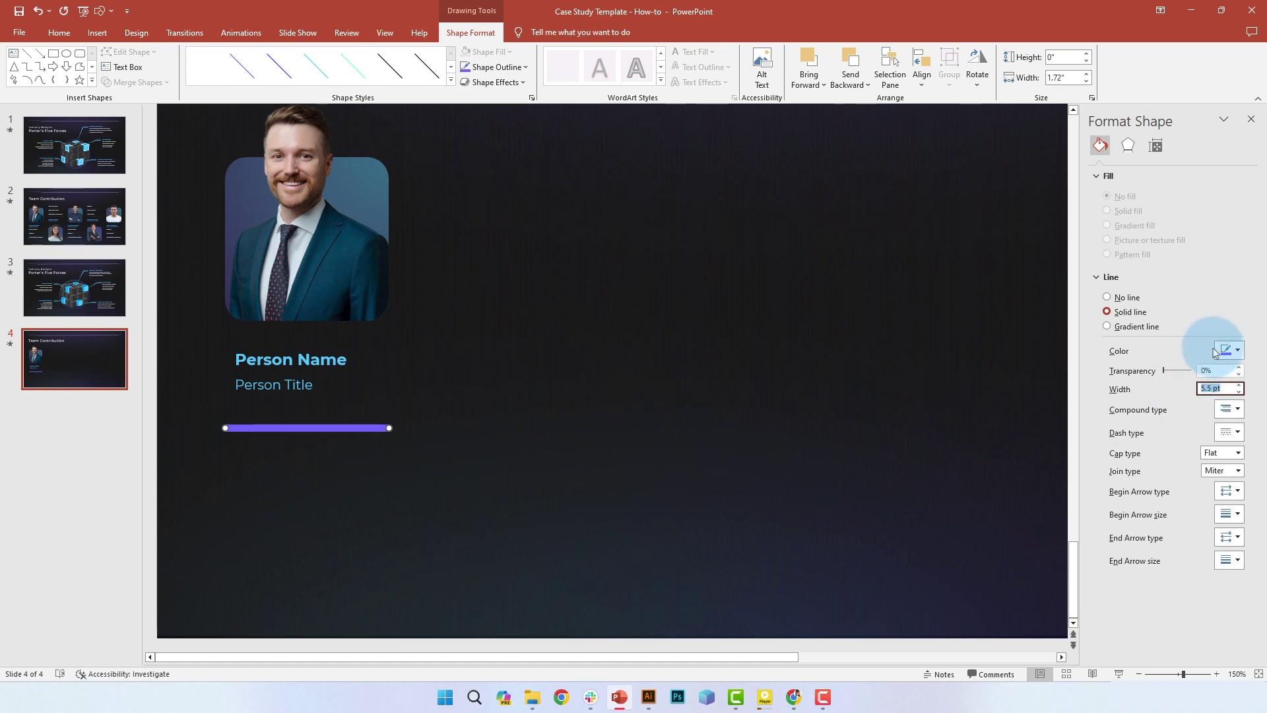
Give the contribution bar line below "Person Title" rounded ends by setting its cap type to Round.
{"action": "left_click", "coordinate": [544, 503]}
{"action": "left_click", "coordinate": [380, 433]}
{"action": "scroll", "coordinate": [380, 433], "scroll_direction": "up", "scroll_amount": 5}
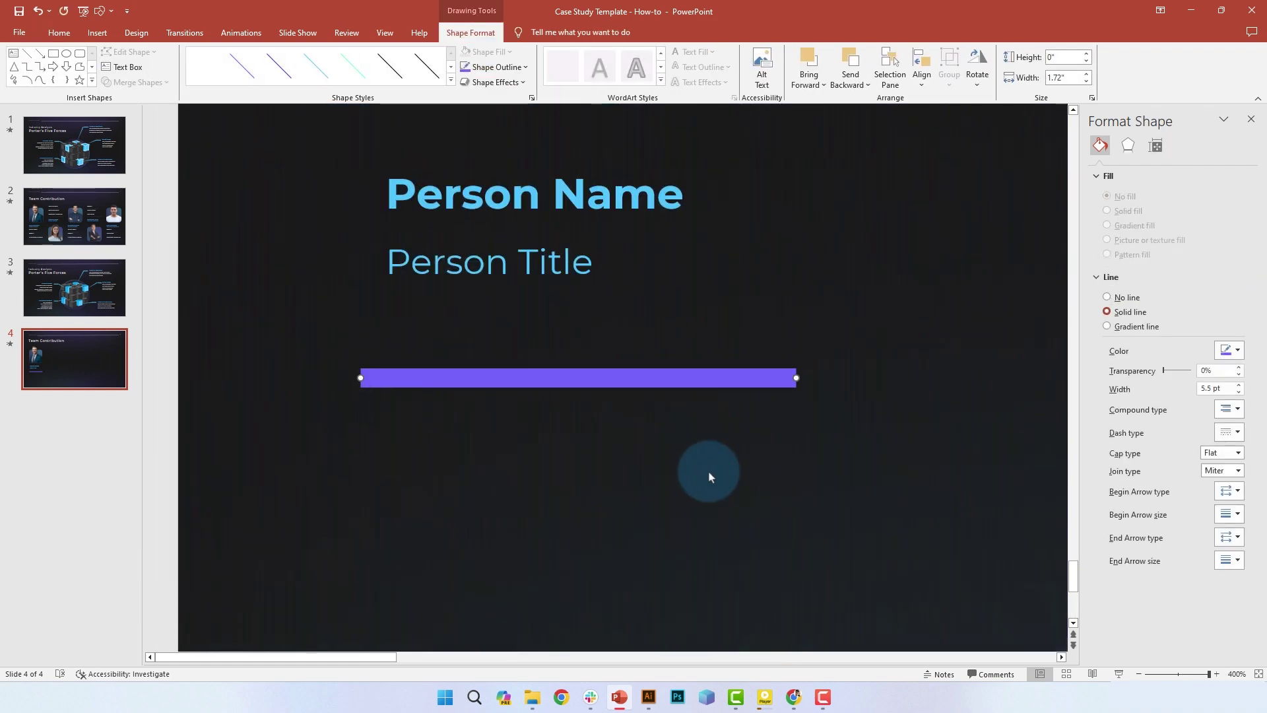
{"action": "left_click", "coordinate": [709, 473]}
{"action": "left_click", "coordinate": [754, 378]}
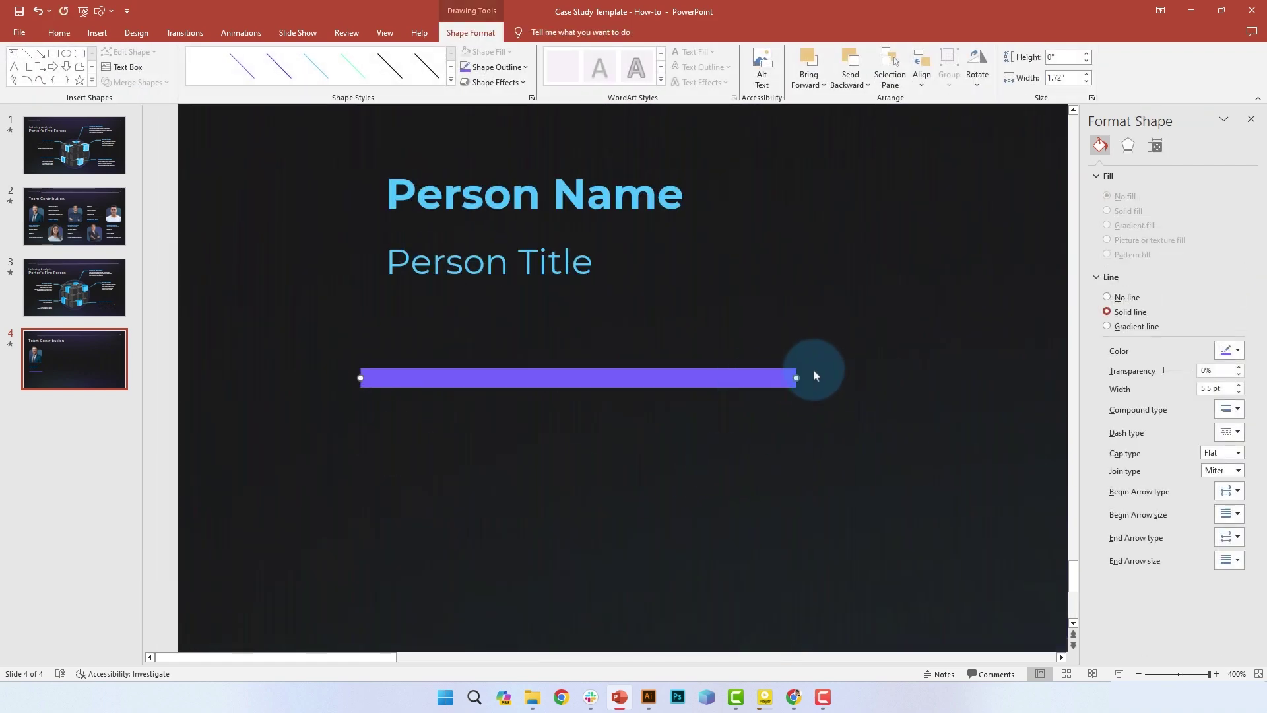
{"action": "left_click", "coordinate": [1222, 453]}
{"action": "left_click", "coordinate": [1217, 485]}
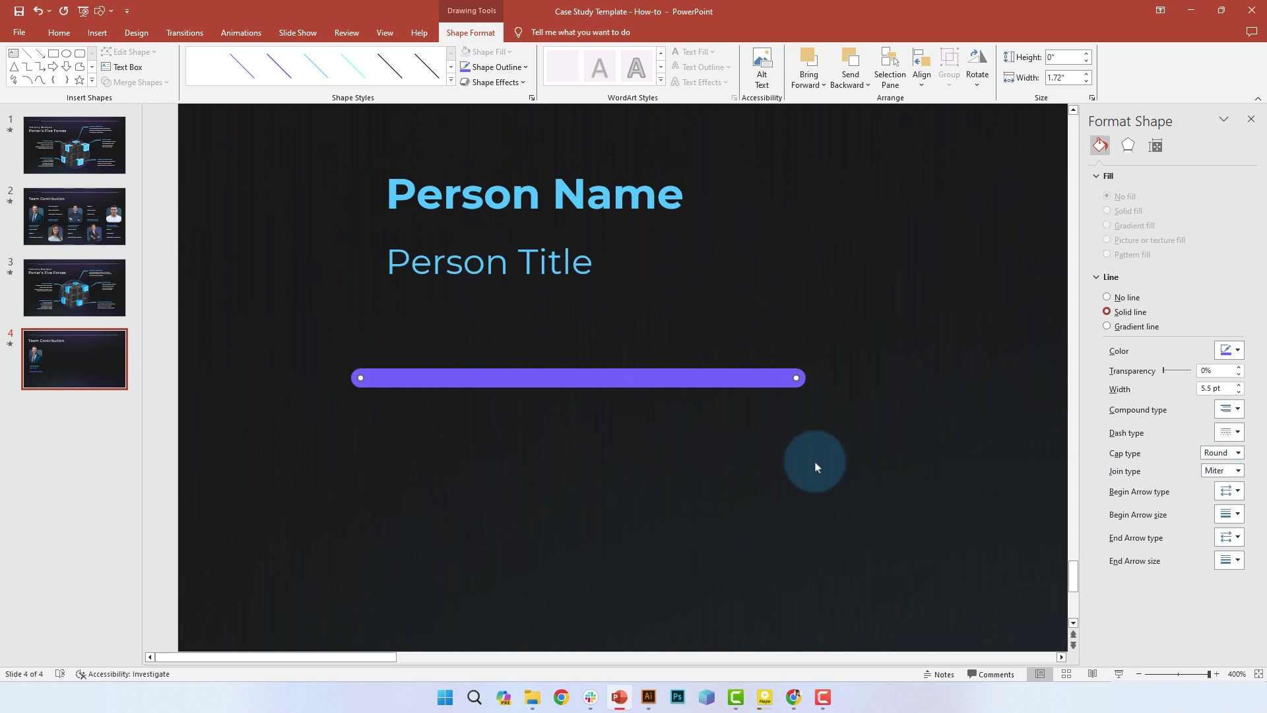
Switch the bar to a linear gradient line and colour its first gradient stop purple.
{"action": "left_click", "coordinate": [1120, 330]}
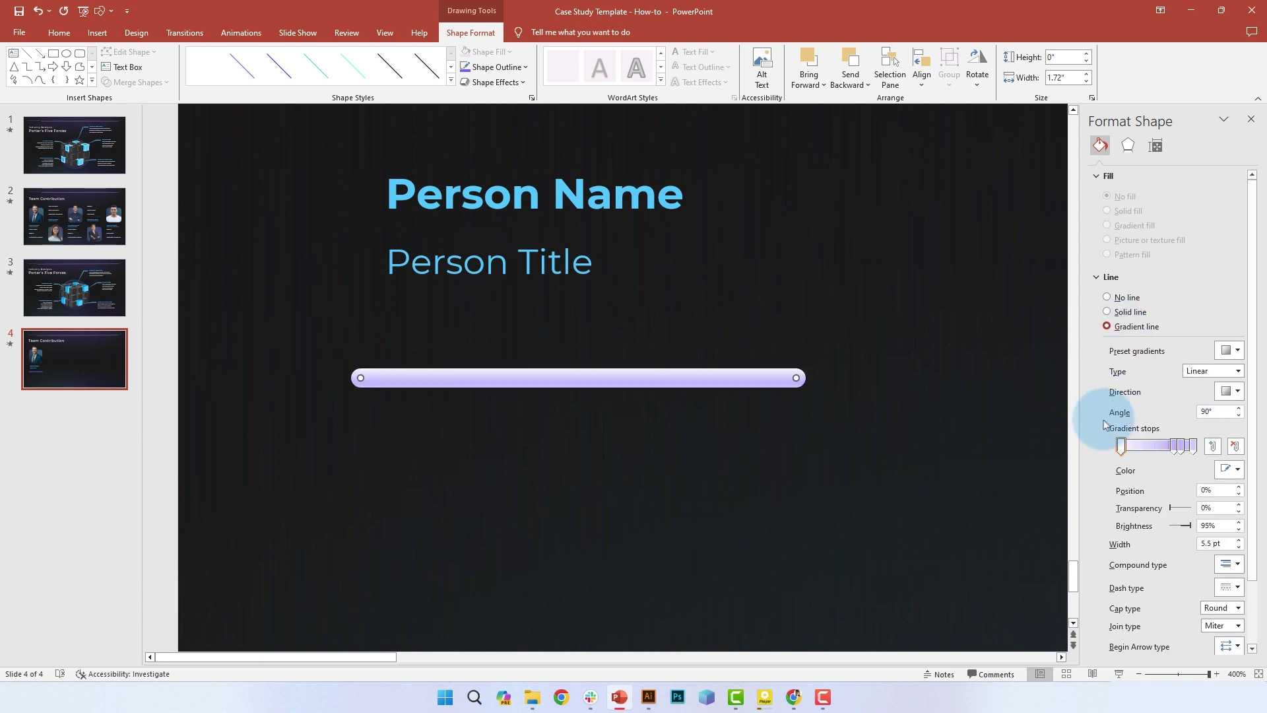
{"action": "left_click", "coordinate": [1193, 371]}
{"action": "left_click", "coordinate": [1226, 395]}
{"action": "left_click", "coordinate": [1198, 426]}
Try light blue and mint green on the gradient's end stop, and undo both colour changes.
{"action": "left_click", "coordinate": [1225, 395]}
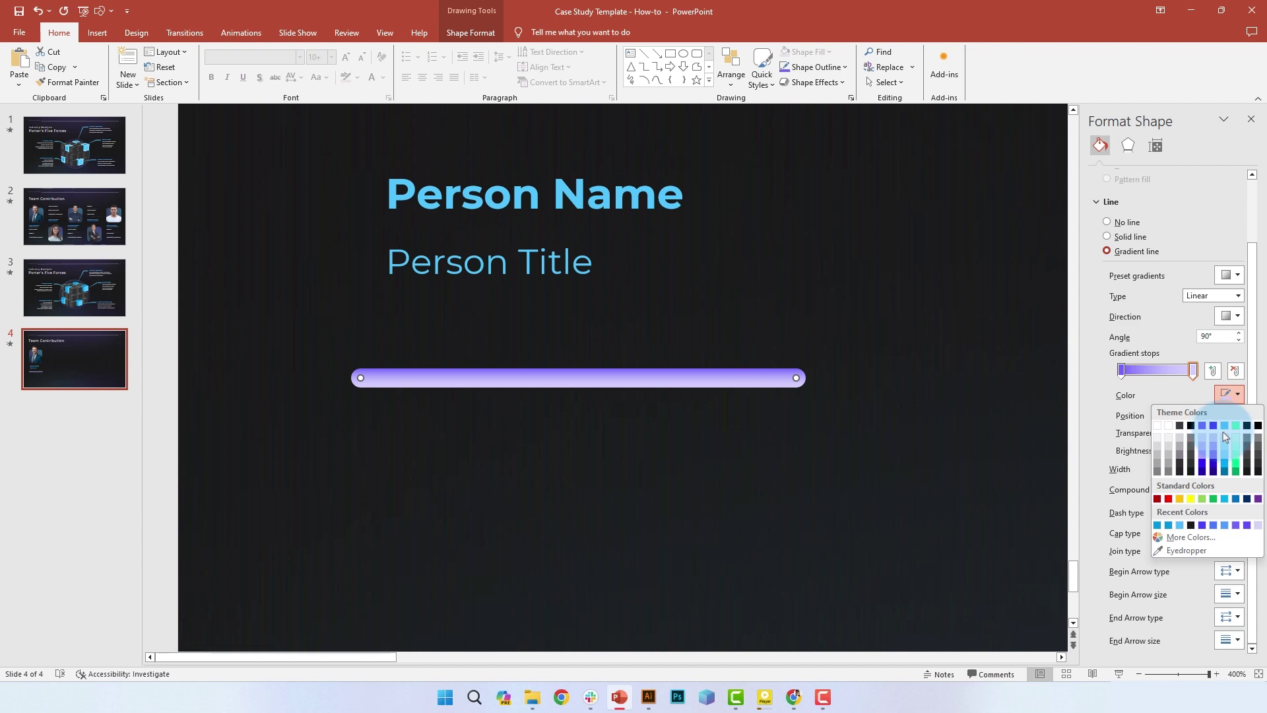
{"action": "left_click", "coordinate": [1225, 427]}
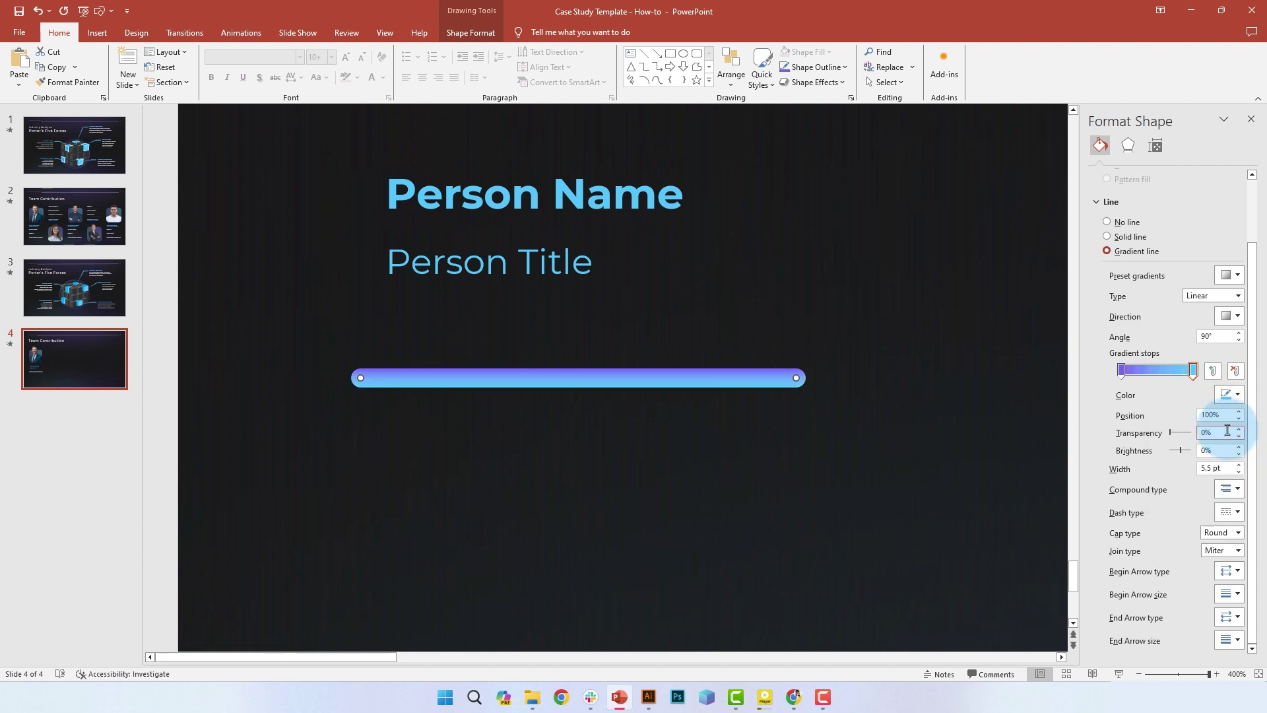
{"action": "left_click", "coordinate": [1226, 395]}
{"action": "left_click", "coordinate": [1236, 427]}
{"action": "key", "text": "ctrl+z"}
{"action": "key", "text": "ctrl+z"}
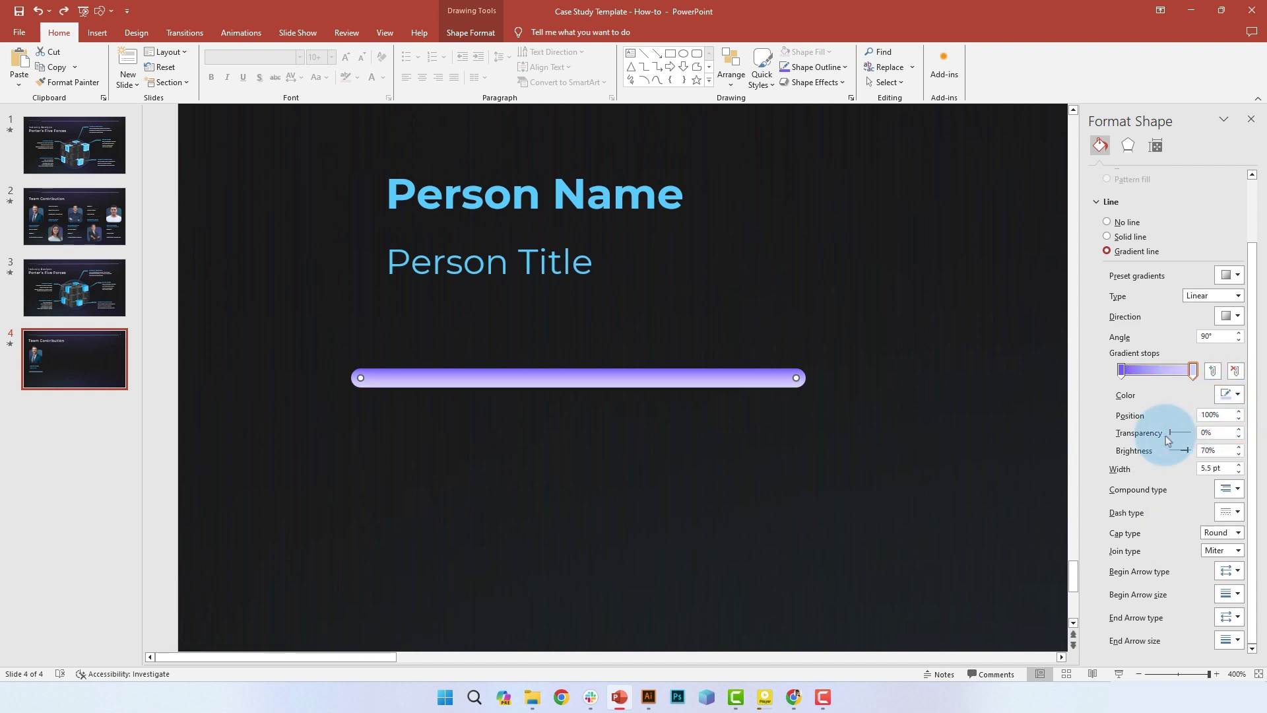
Colour the bar gradient's end stop light blue and set the gradient angle to 0°.
{"action": "left_click", "coordinate": [1230, 395]}
{"action": "left_click", "coordinate": [1231, 431]}
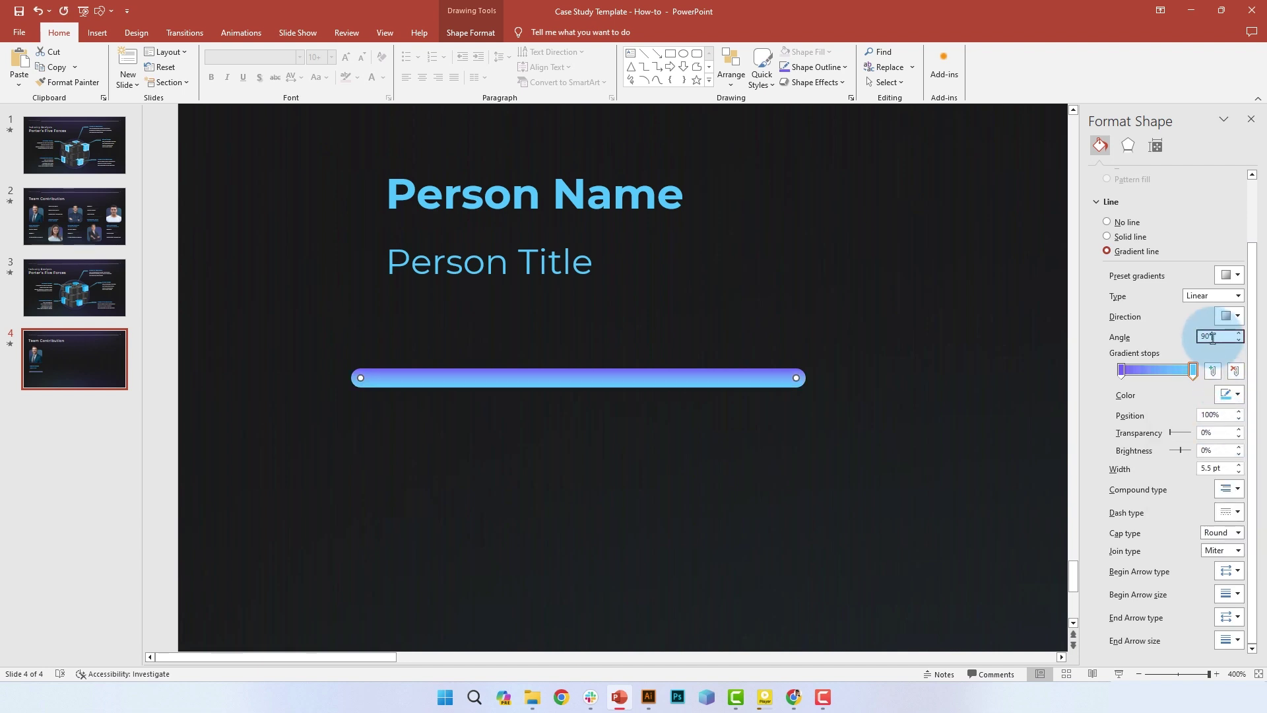
{"action": "type", "text": "0"}
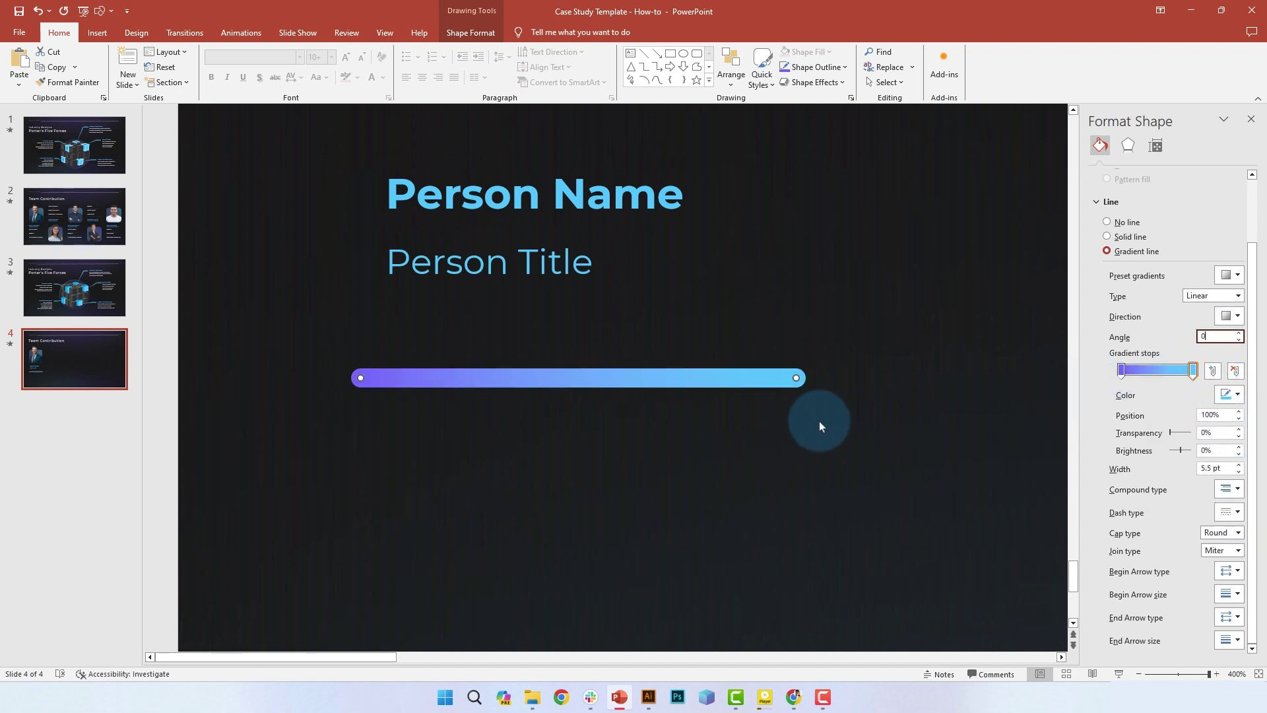
Add a top bevel 6 pt wide and 6 pt high to the gradient bar.
{"action": "left_click", "coordinate": [1128, 145]}
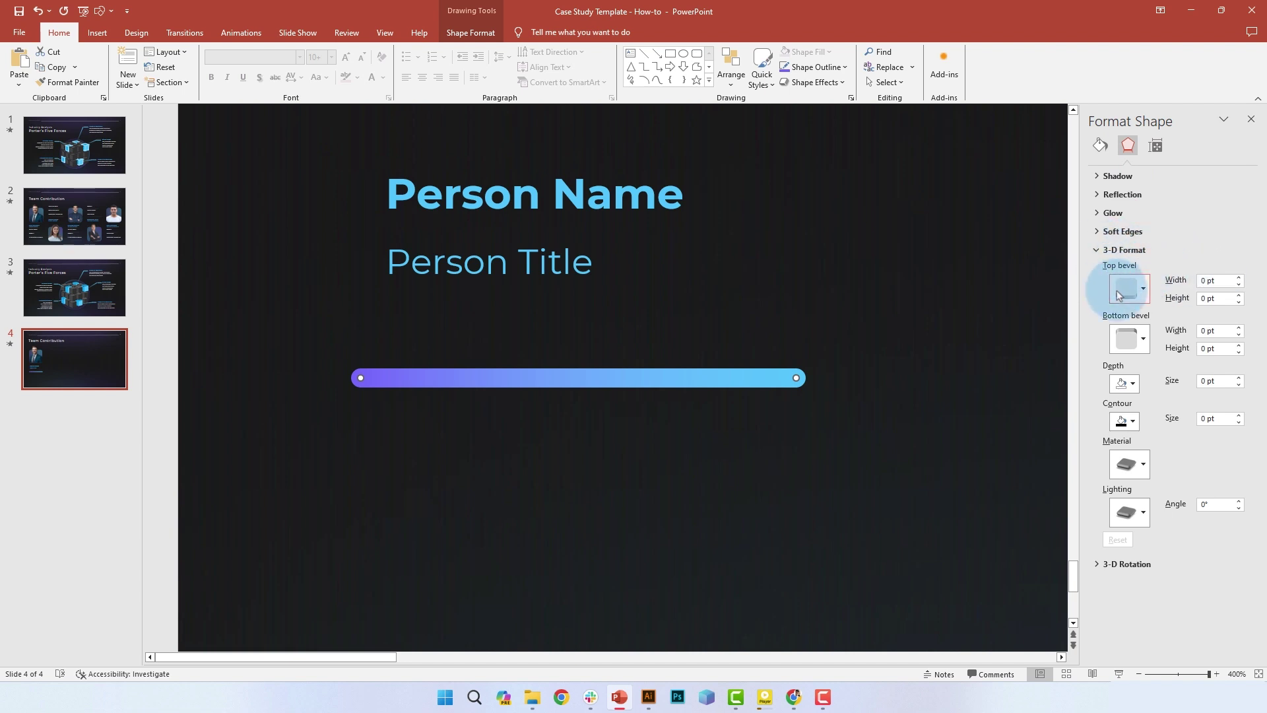
{"action": "left_click", "coordinate": [1215, 282]}
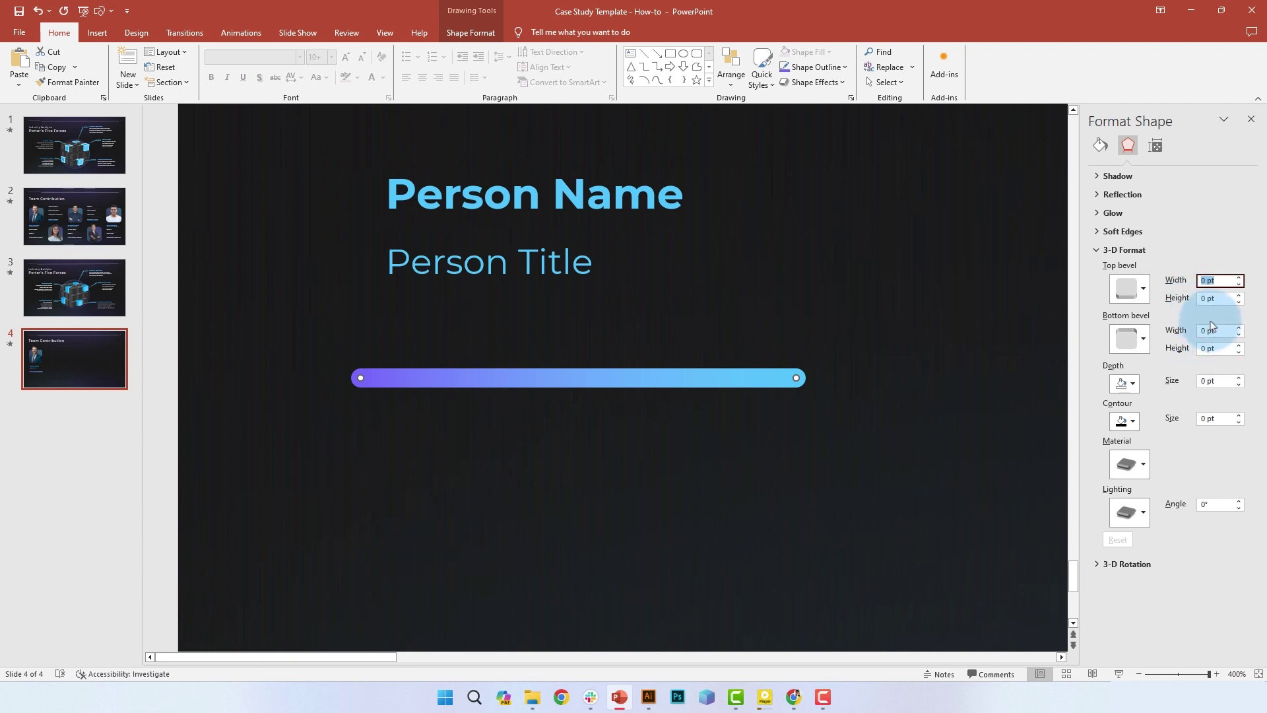
{"action": "key", "text": "Up"}
{"action": "key", "text": "Up"}
{"action": "key", "text": "Up"}
{"action": "key", "text": "Up"}
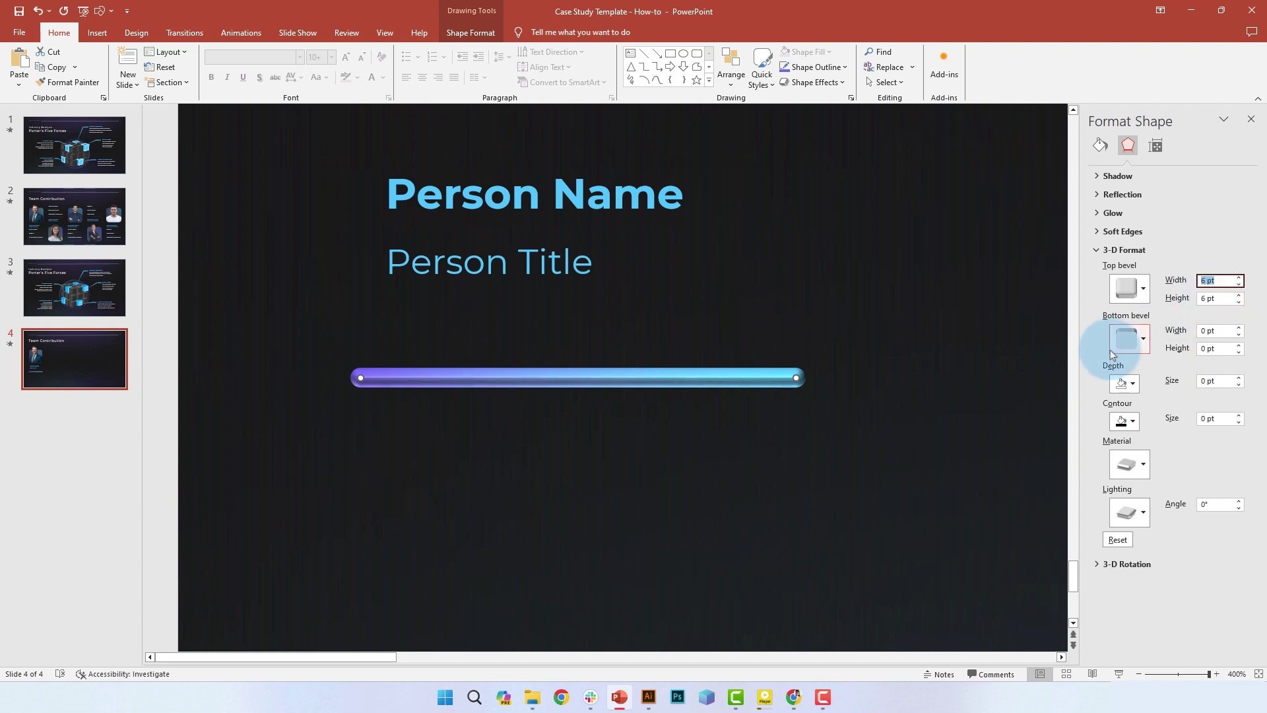
Apply a translucent 3-D material to the bevelled bar.
{"action": "left_click", "coordinate": [1130, 465]}
{"action": "left_click", "coordinate": [1203, 615]}
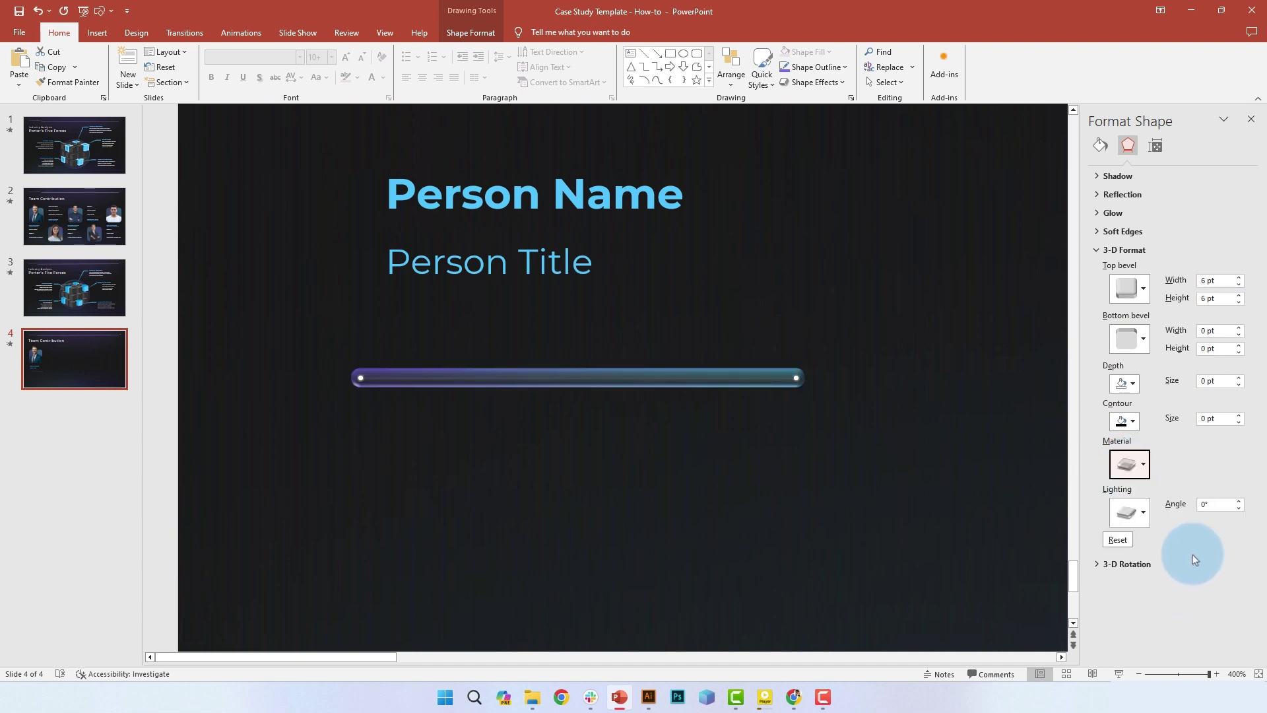
{"action": "left_click", "coordinate": [1130, 513]}
{"action": "left_click", "coordinate": [617, 444]}
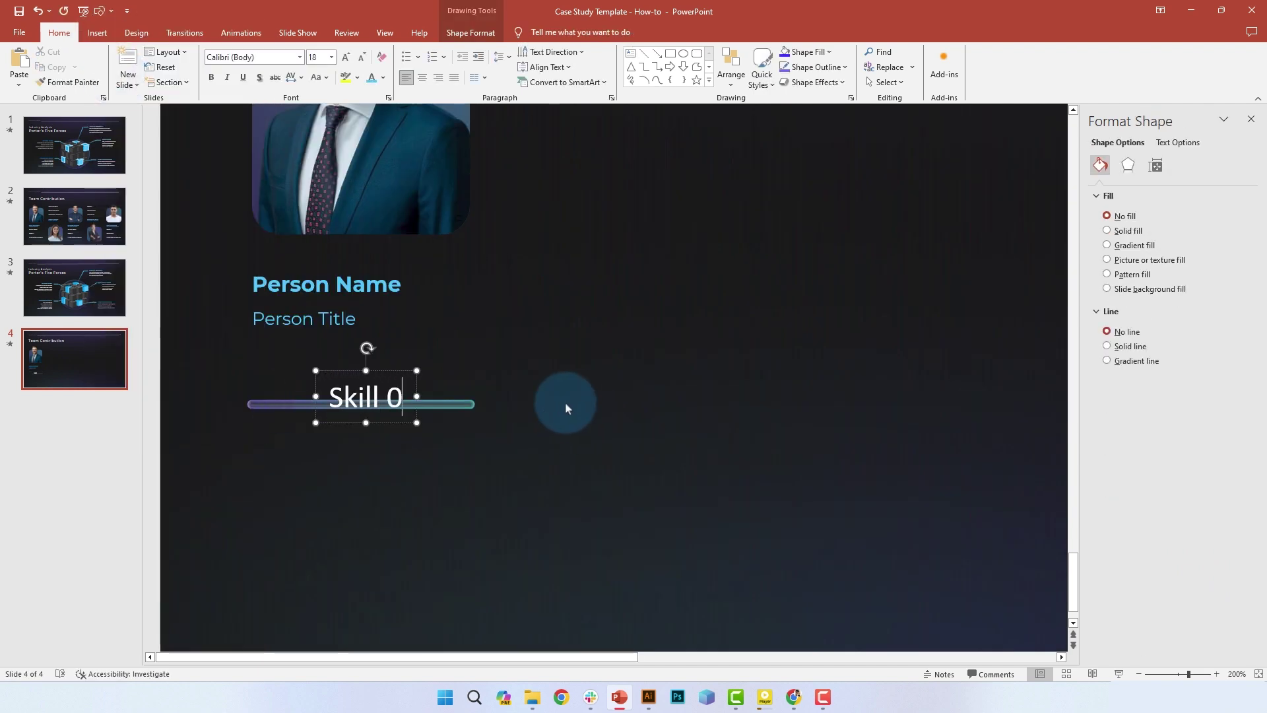
Complete the bar's label as "Skill 01" and format it in Montserrat at 10 pt.
{"action": "type", "text": "1"}
{"action": "key", "text": "ctrl+a"}
{"action": "left_click", "coordinate": [254, 59]}
{"action": "type", "text": "Montserrat"}
{"action": "key", "text": "Return"}
{"action": "left_click", "coordinate": [319, 58]}
{"action": "type", "text": "10"}
{"action": "key", "text": "Return"}
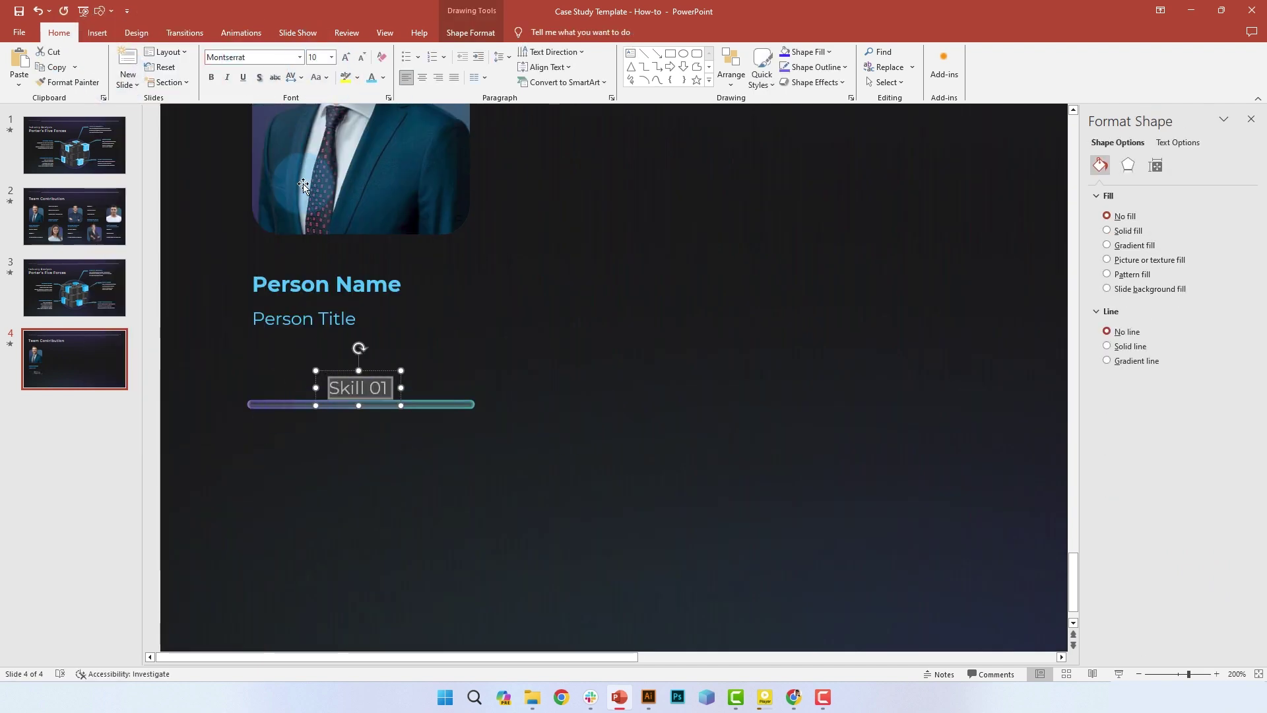
Set the "Skill 01" label's left text margin to 0 and place it just above the bar, flush with "Person Title".
{"action": "left_click", "coordinate": [1178, 142]}
{"action": "left_click", "coordinate": [1155, 165]}
{"action": "double_click", "coordinate": [1217, 300]}
{"action": "type", "text": "0"}
{"action": "left_click_drag", "start_coordinate": [376, 375], "coordinate": [314, 373]}
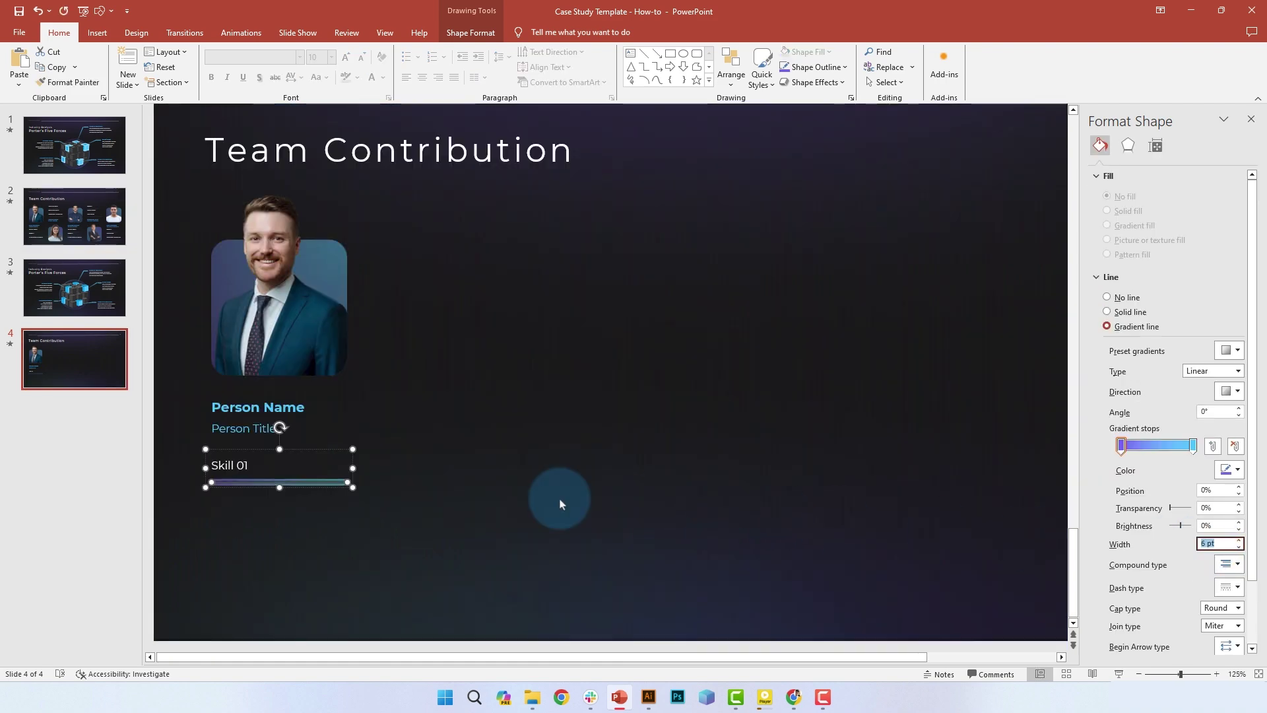
{"action": "left_click", "coordinate": [557, 504]}
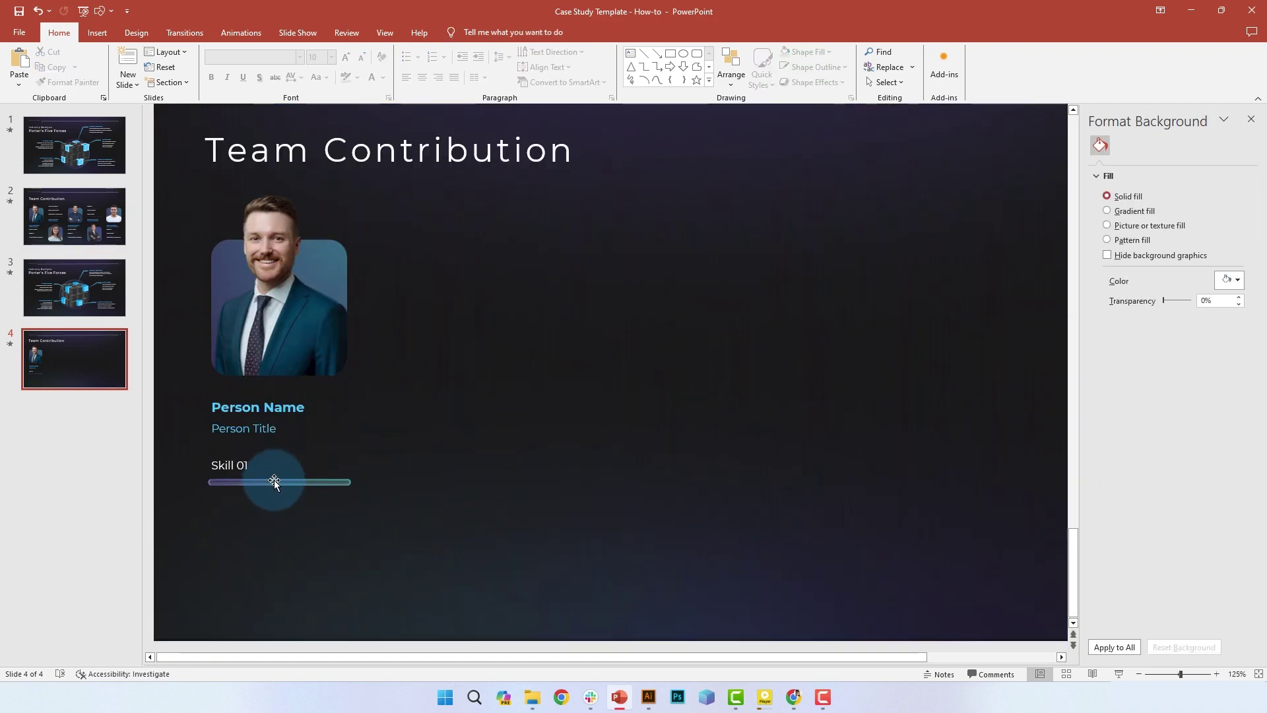
Group the "Skill 01" label with its bar, duplicate the group directly below and rename the copy "Skill 02".
{"action": "left_click", "coordinate": [275, 481]}
{"action": "left_click_drag", "start_coordinate": [300, 449], "coordinate": [297, 493]}
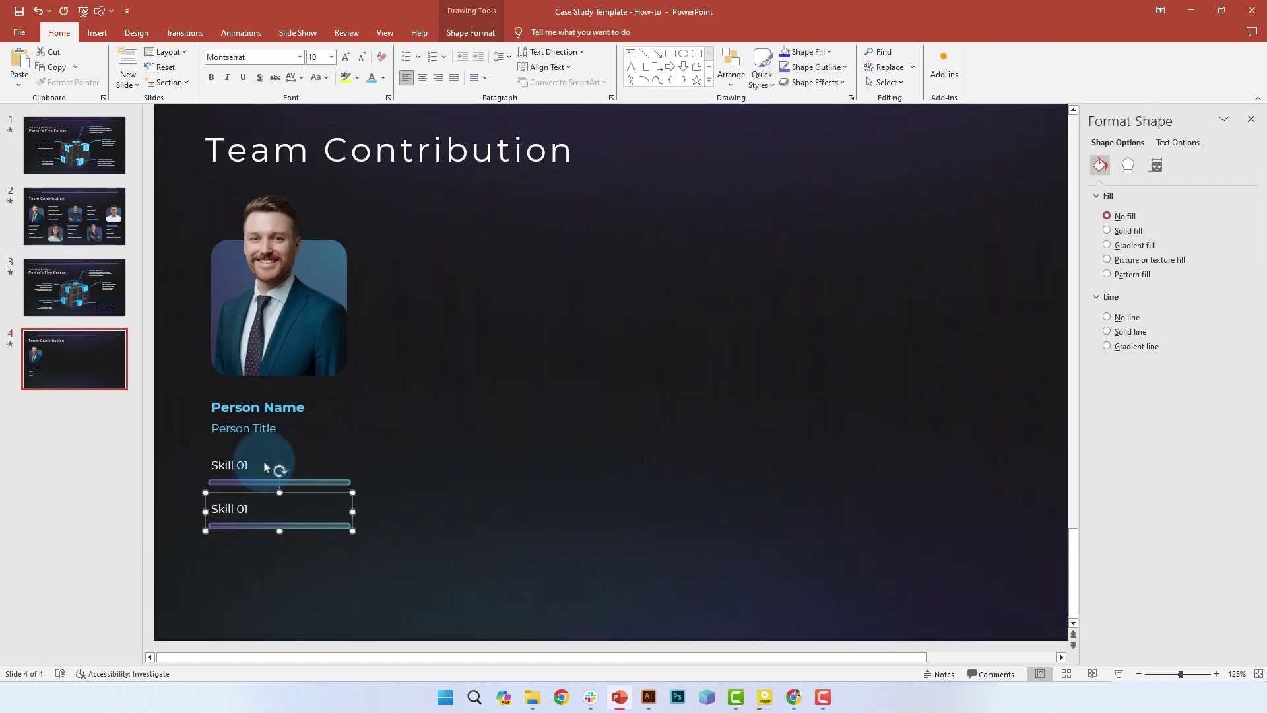
{"action": "left_click", "coordinate": [241, 465]}
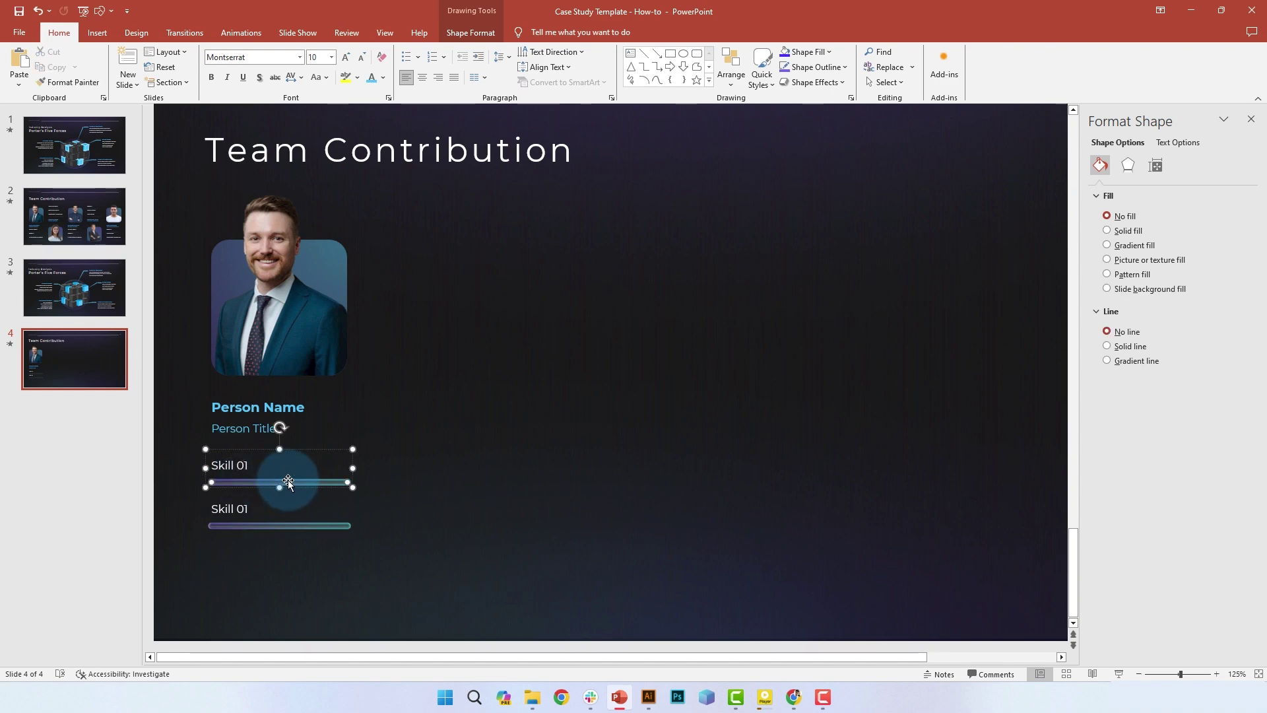
{"action": "double_click", "coordinate": [240, 509]}
{"action": "type", "text": "0"}
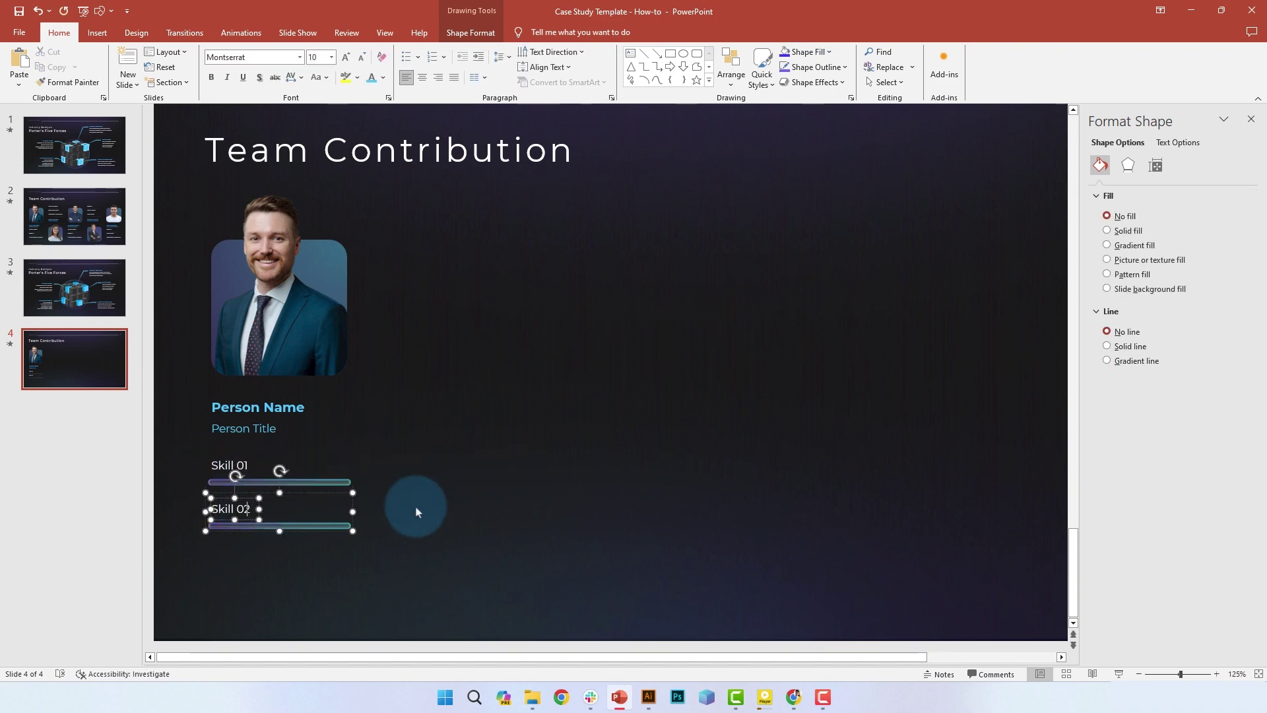
{"action": "type", "text": "2"}
Duplicate the "Skill 02" label and bar below with equal spacing and rename the copy "Skill 03".
{"action": "left_click", "coordinate": [315, 492]}
{"action": "left_click_drag", "start_coordinate": [308, 493], "coordinate": [310, 537]}
{"action": "double_click", "coordinate": [243, 550]}
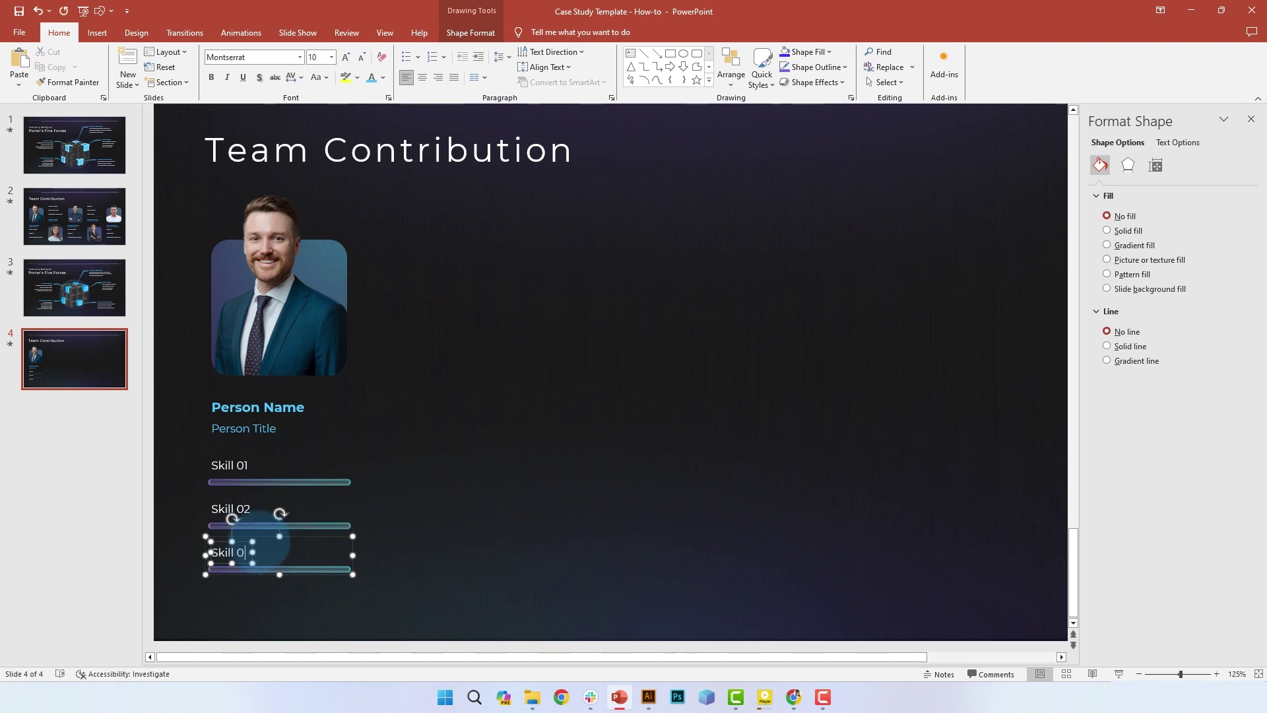
{"action": "type", "text": "03"}
{"action": "left_click", "coordinate": [425, 515]}
{"action": "scroll", "coordinate": [376, 518], "scroll_direction": "down", "scroll_amount": 1}
{"action": "scroll", "coordinate": [372, 410], "scroll_direction": "down", "scroll_amount": 1}
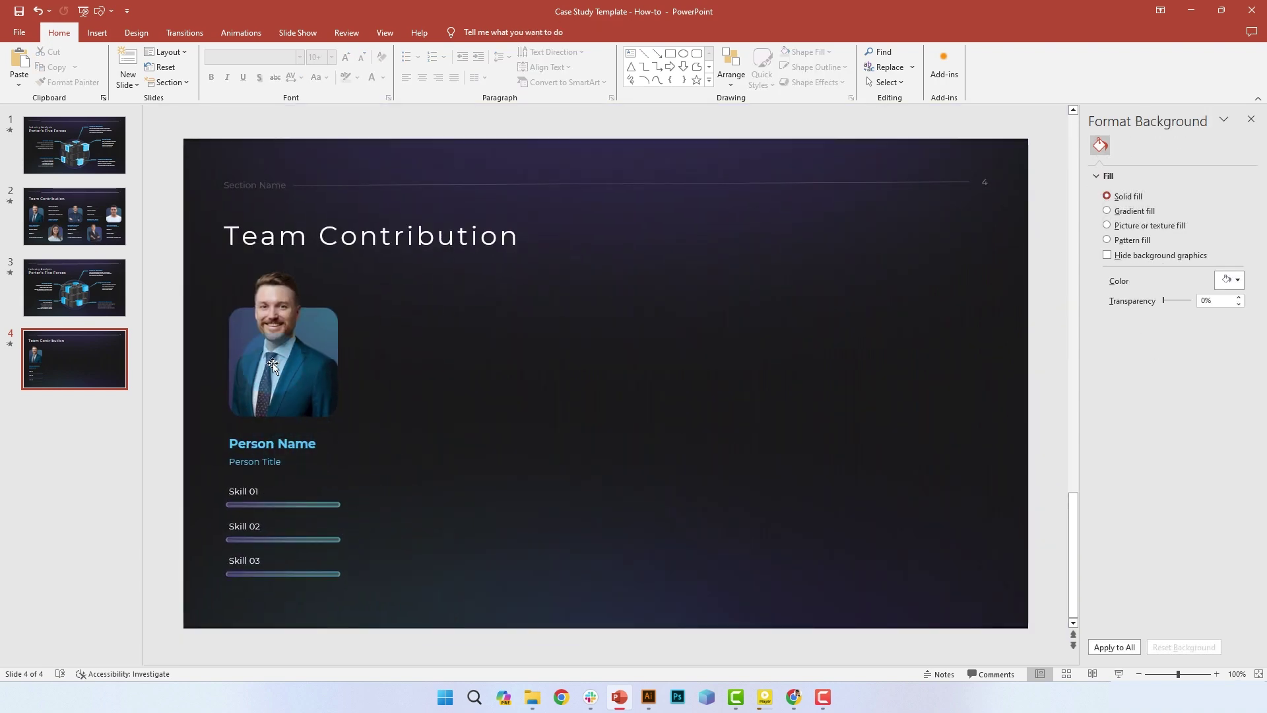
Group the portrait, caption and skill bars into one card and duplicate it across the slide to make five columns.
{"action": "left_click", "coordinate": [206, 257]}
{"action": "left_click_drag", "start_coordinate": [196, 258], "coordinate": [403, 597]}
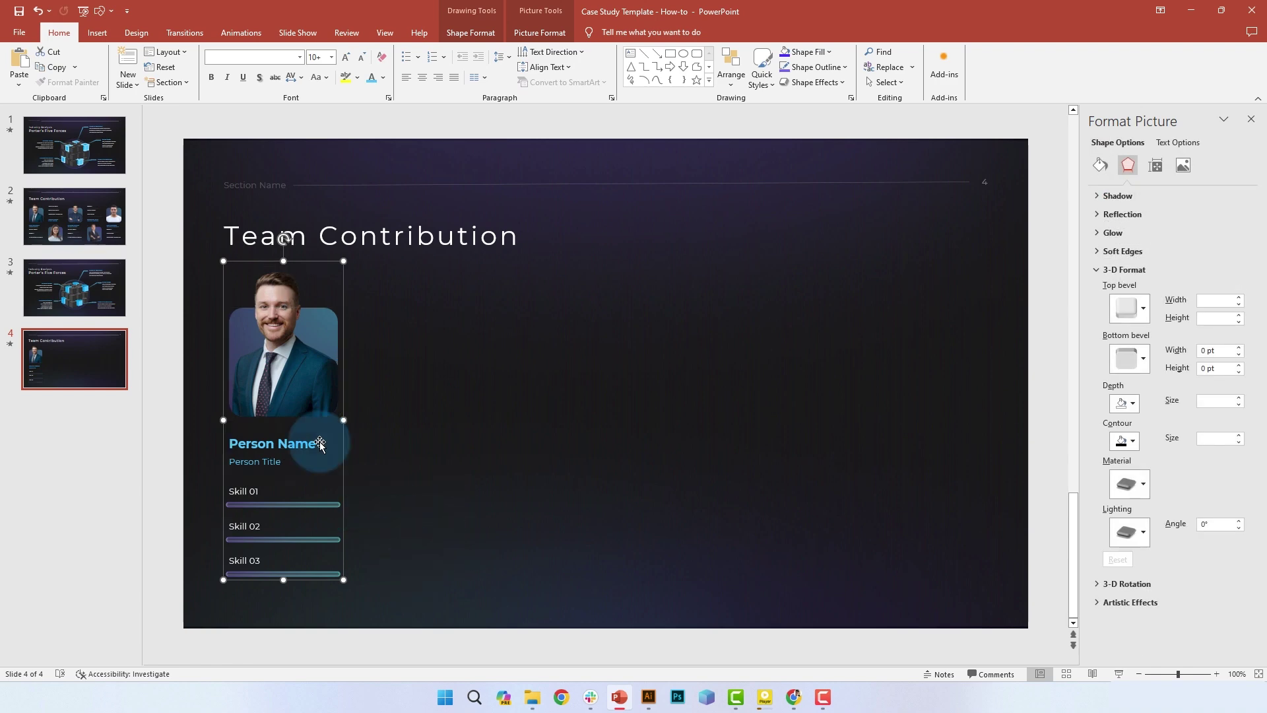
{"action": "left_click_drag", "start_coordinate": [271, 343], "coordinate": [413, 391], "text": "ctrl"}
{"action": "left_click_drag", "start_coordinate": [275, 368], "coordinate": [570, 372], "text": "ctrl"}
{"action": "left_click", "coordinate": [851, 348]}
{"action": "left_click_drag", "start_coordinate": [786, 376], "coordinate": [937, 388], "text": "ctrl"}
{"action": "left_click", "coordinate": [311, 296]}
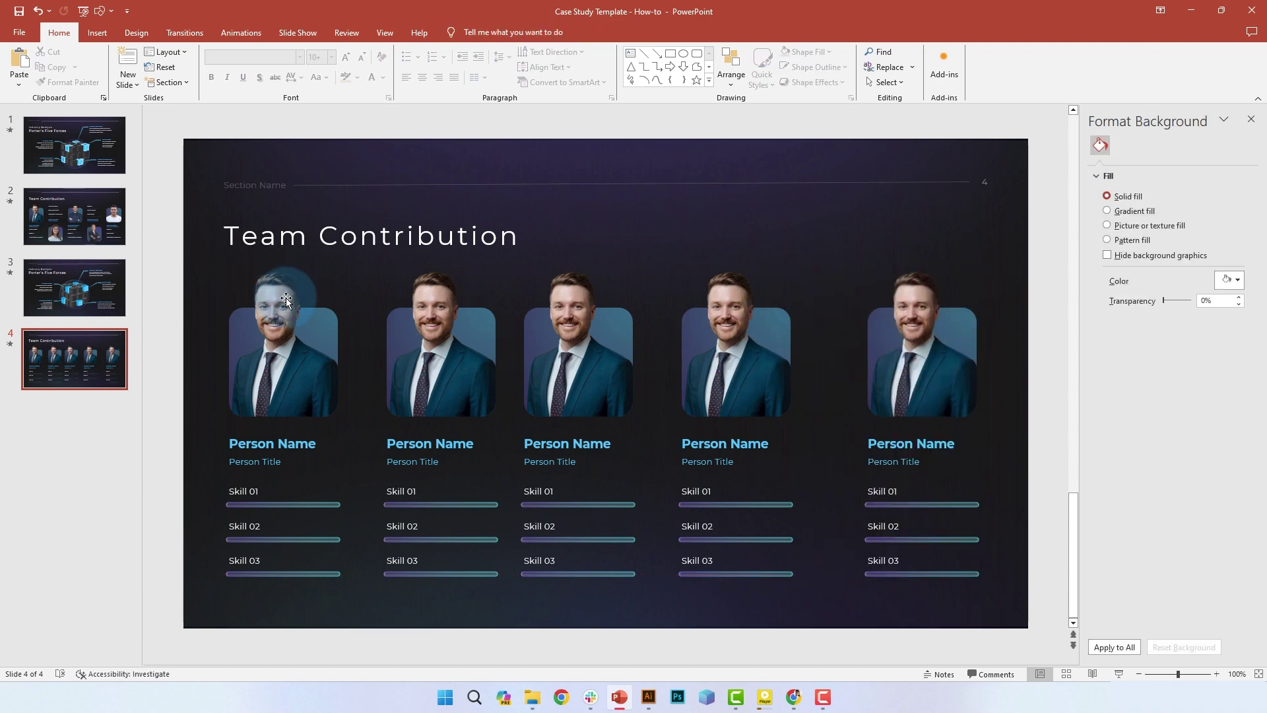
Select all five team member cards and distribute them horizontally.
{"action": "left_click", "coordinate": [281, 298]}
{"action": "left_click", "coordinate": [438, 339], "text": "shift"}
{"action": "left_click", "coordinate": [584, 371], "text": "shift"}
{"action": "left_click", "coordinate": [739, 383], "text": "shift"}
{"action": "left_click", "coordinate": [891, 383], "text": "shift"}
{"action": "left_click", "coordinate": [540, 32]}
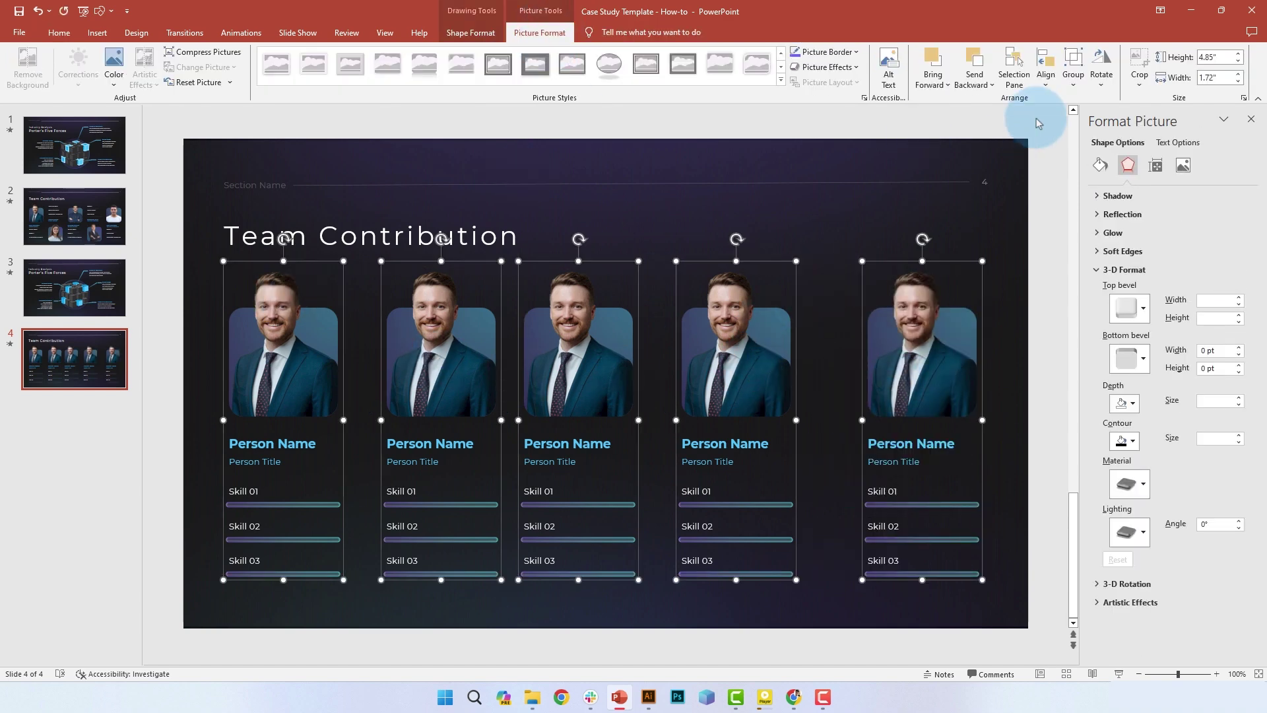
{"action": "left_click", "coordinate": [1045, 69]}
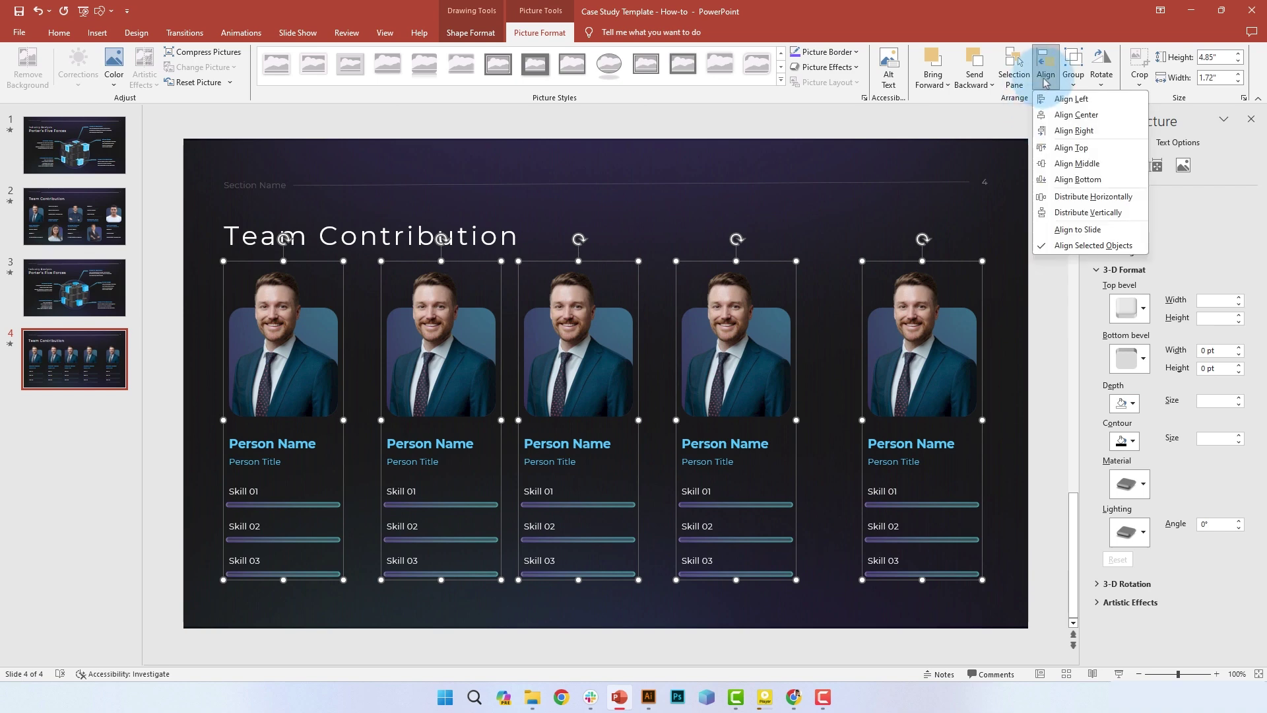
{"action": "left_click", "coordinate": [1093, 197]}
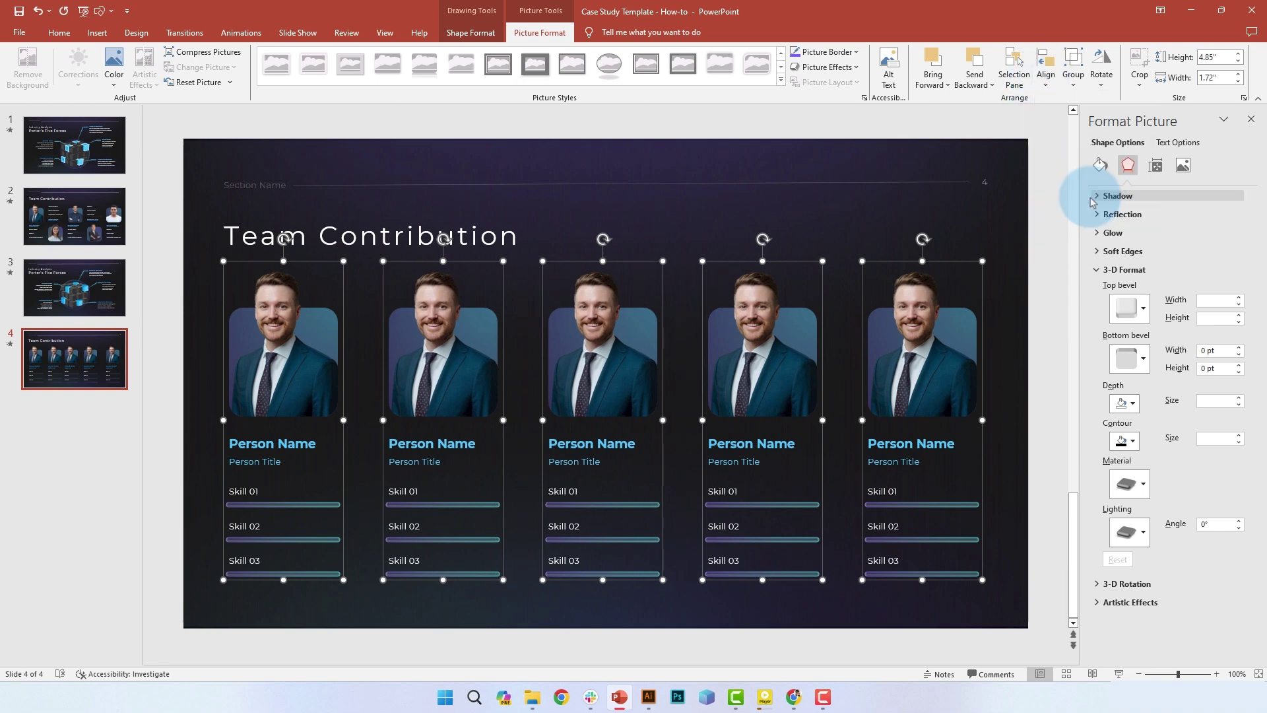
{"action": "left_click", "coordinate": [888, 190]}
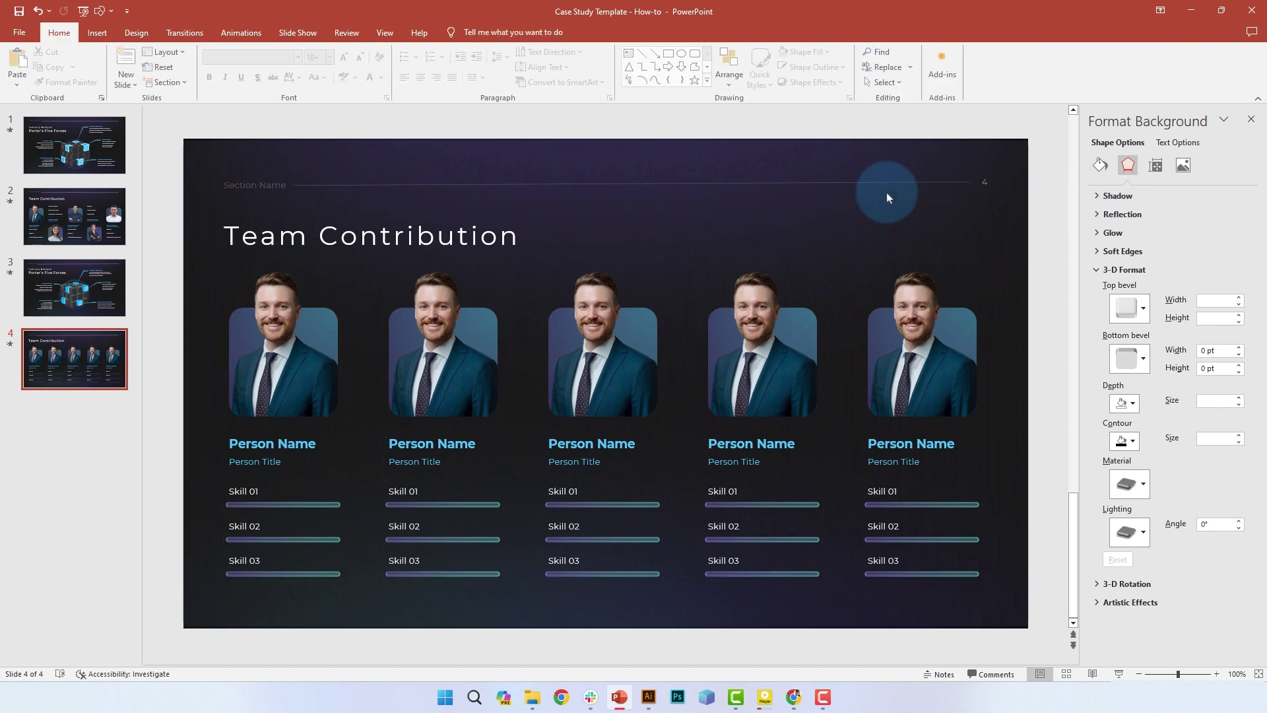
Bottom-align the second and fourth columns' portraits with the lower edge of the skill bars.
{"action": "left_click", "coordinate": [1052, 80]}
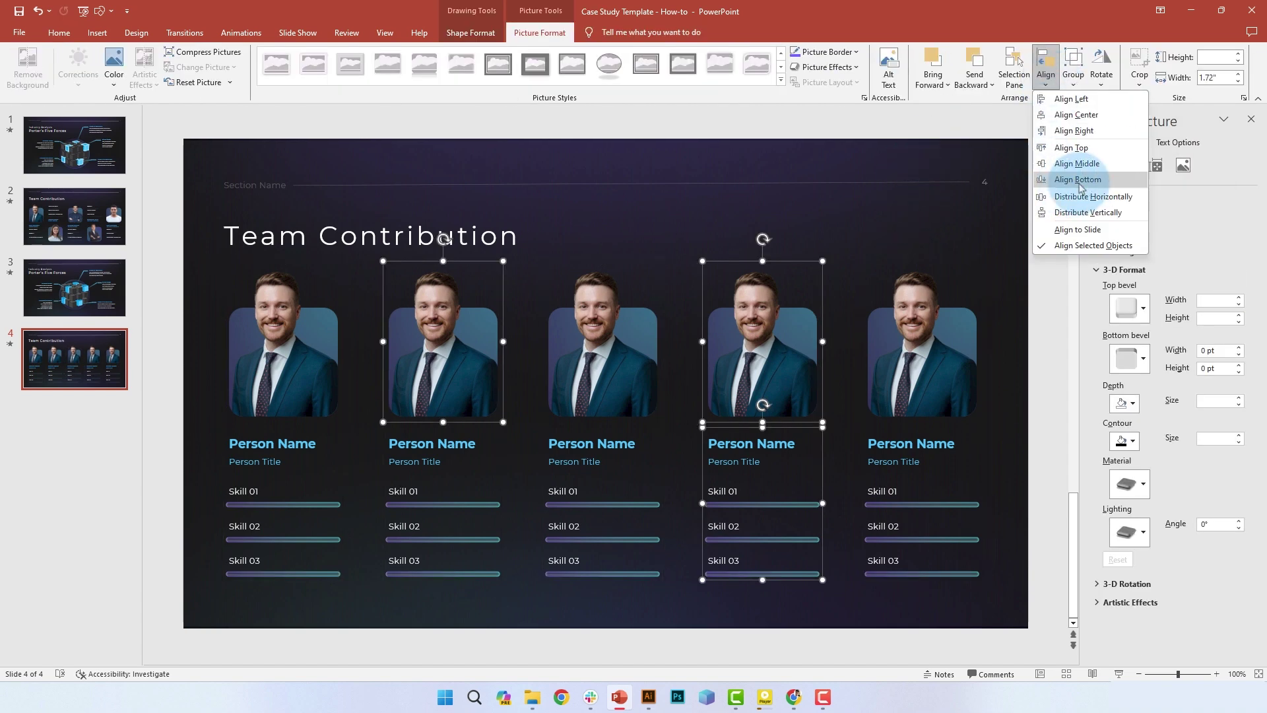
{"action": "left_click", "coordinate": [1077, 180]}
{"action": "left_click", "coordinate": [800, 319]}
Top-align the caption and skill blocks of the second and fourth columns with the middle column's portrait.
{"action": "left_click", "coordinate": [726, 452]}
{"action": "left_click", "coordinate": [461, 453]}
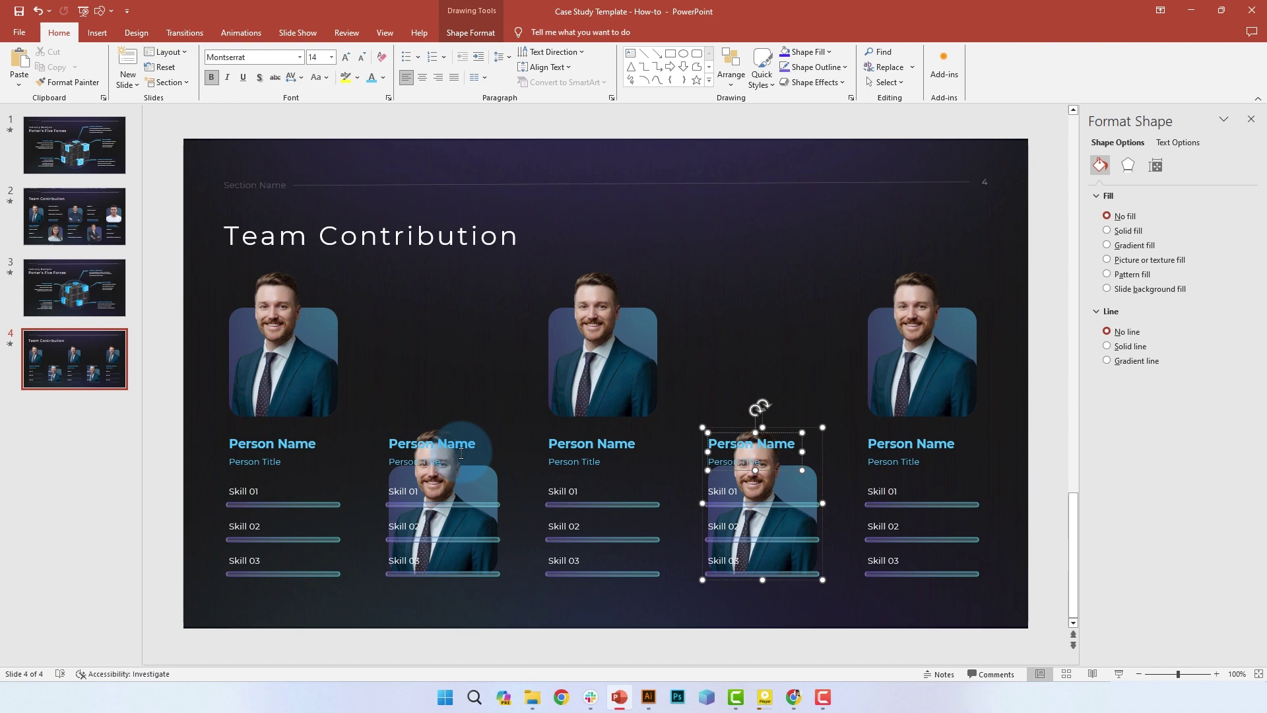
{"action": "left_click", "coordinate": [461, 453], "text": "shift"}
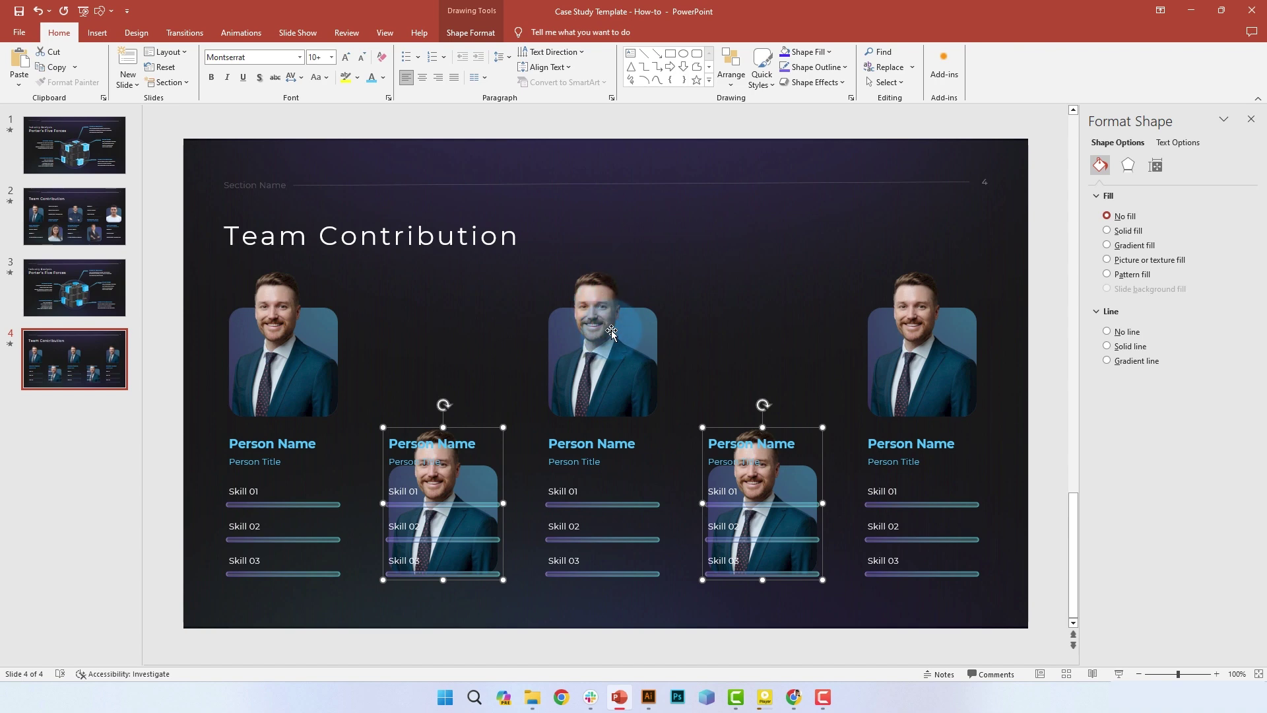
{"action": "left_click", "coordinate": [583, 330], "text": "shift"}
{"action": "left_click", "coordinate": [539, 32]}
{"action": "left_click", "coordinate": [1046, 73]}
{"action": "left_click", "coordinate": [1079, 156]}
{"action": "left_click", "coordinate": [848, 240]}
Ungroup the captions from the skill bars in the second and fourth columns and select both captions with the fourth column's skill bars.
{"action": "left_click", "coordinate": [455, 287]}
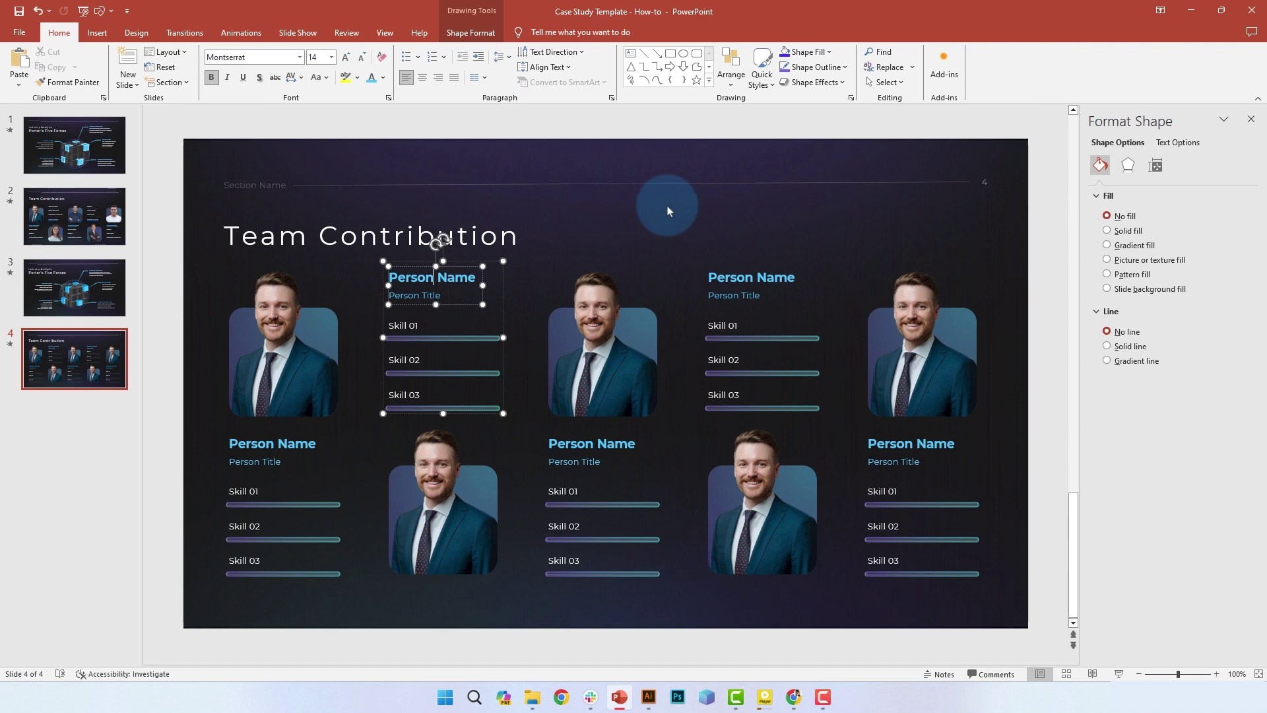
{"action": "left_click", "coordinate": [503, 263]}
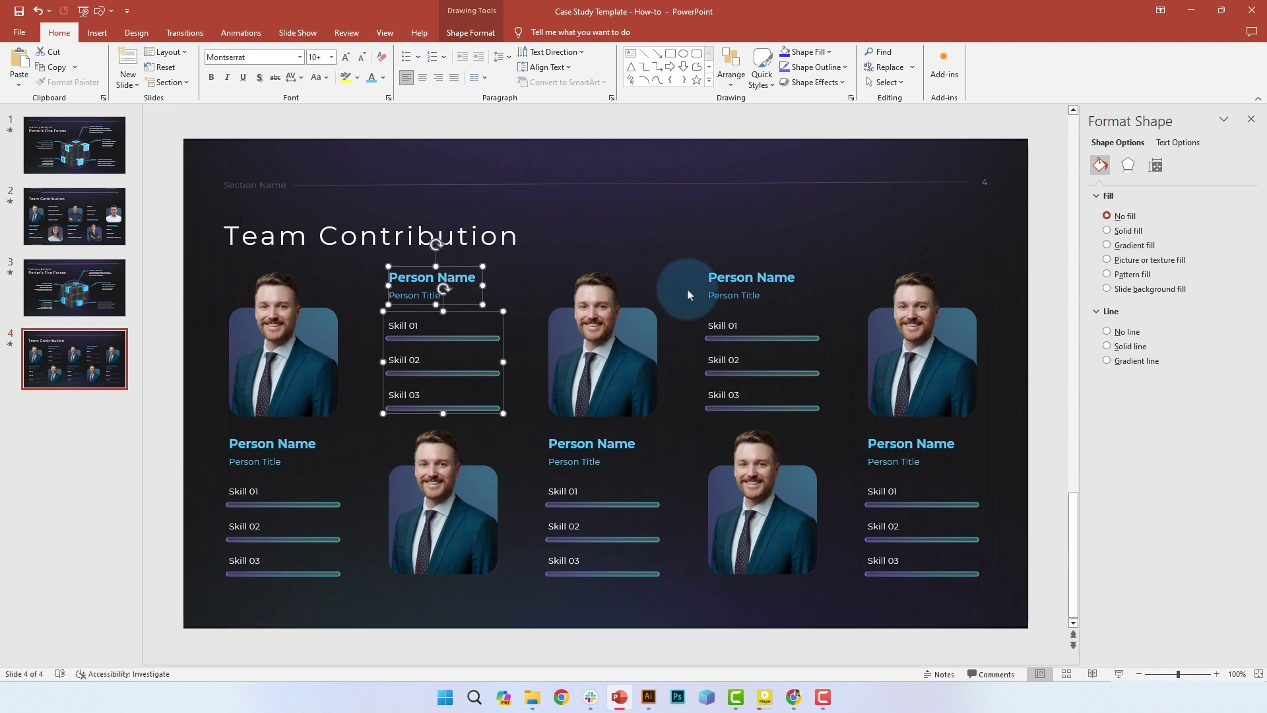
{"action": "left_click", "coordinate": [723, 279]}
{"action": "left_click", "coordinate": [454, 277]}
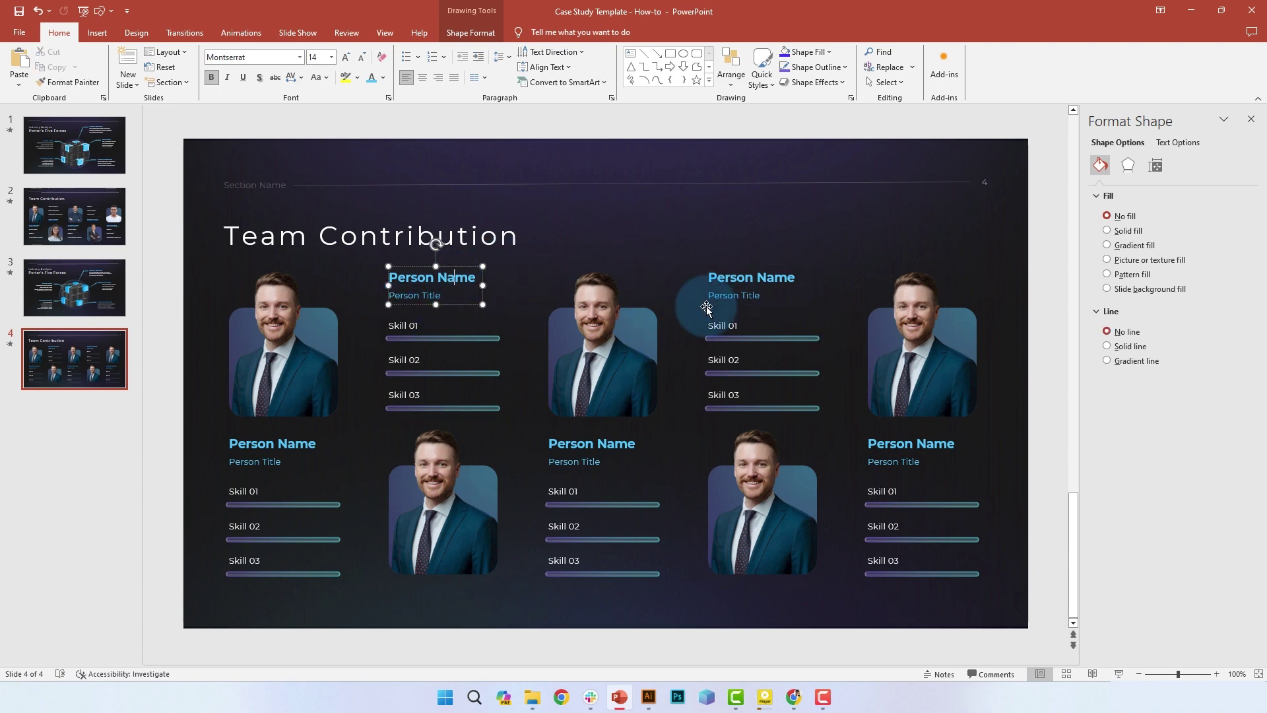
{"action": "left_click", "coordinate": [736, 280], "text": "shift"}
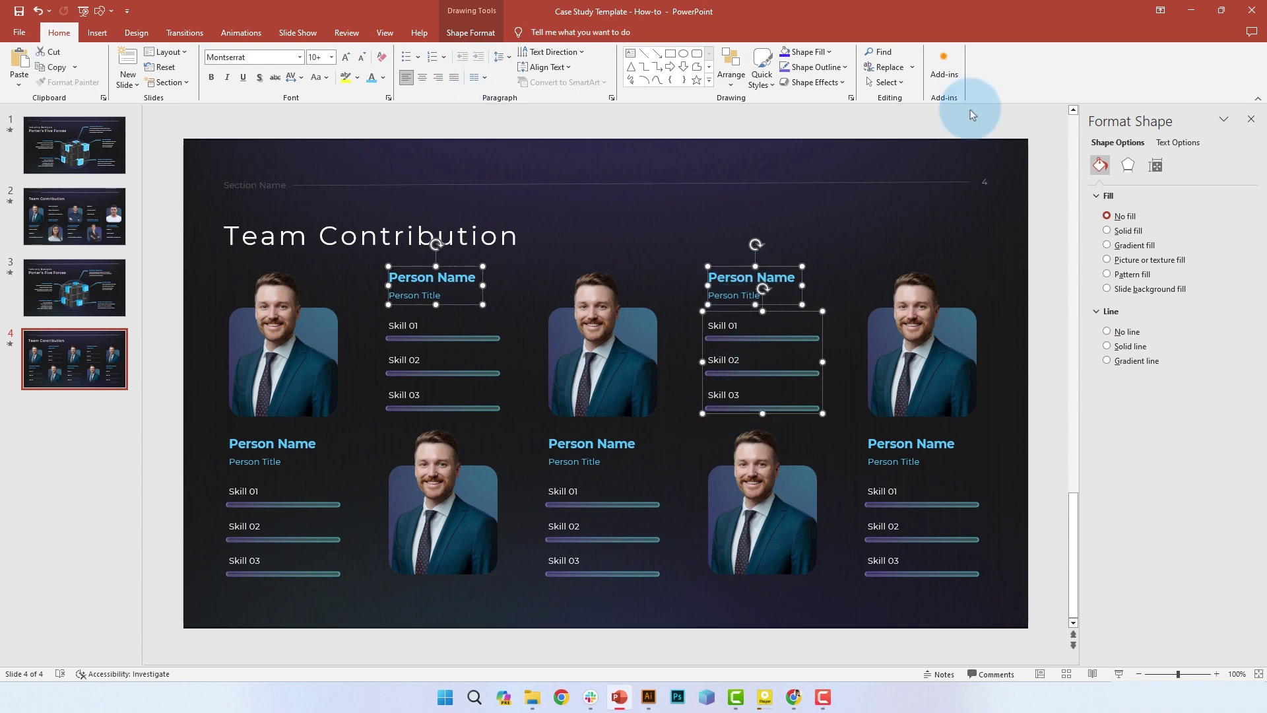
Bottom-align the second and fourth columns' captions with the lower edge of the fourth column's skill bars.
{"action": "left_click", "coordinate": [471, 32]}
{"action": "left_click", "coordinate": [927, 81]}
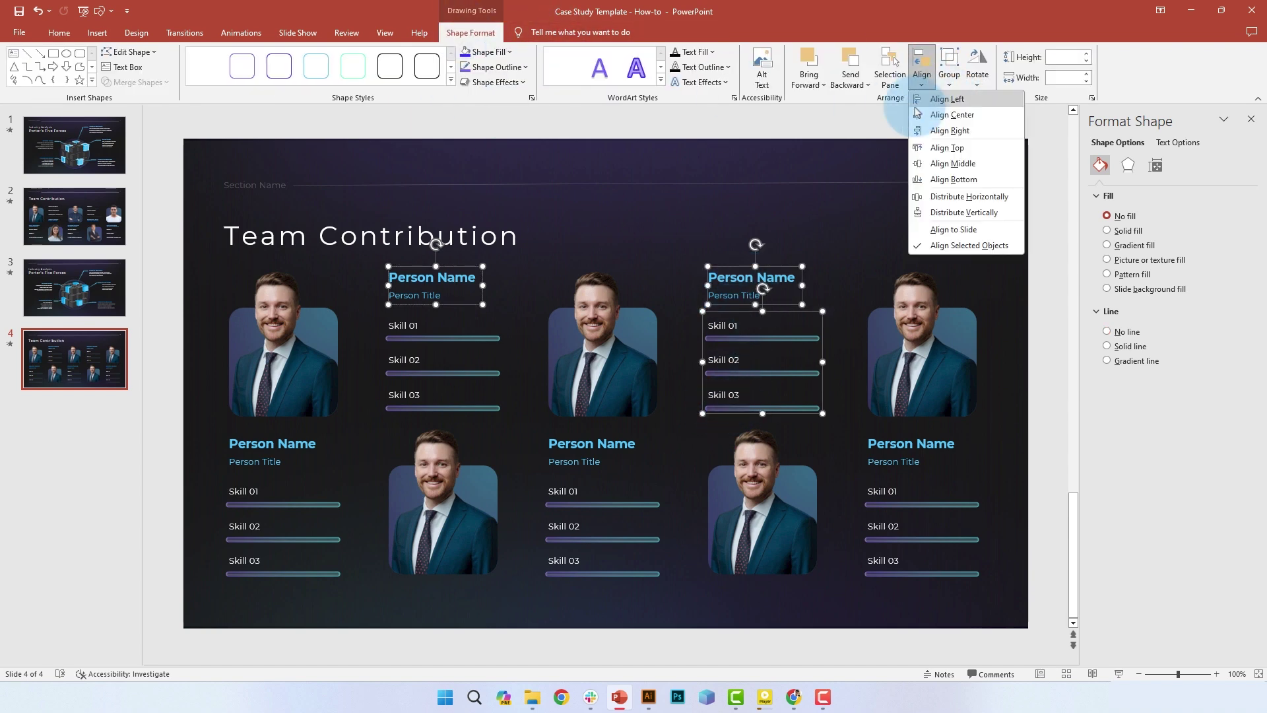
{"action": "left_click", "coordinate": [937, 180]}
{"action": "left_click", "coordinate": [797, 258]}
Top-align the skill bar groups of the second and fourth columns with the middle column's card.
{"action": "left_click", "coordinate": [714, 326]}
{"action": "left_click", "coordinate": [451, 337], "text": "shift"}
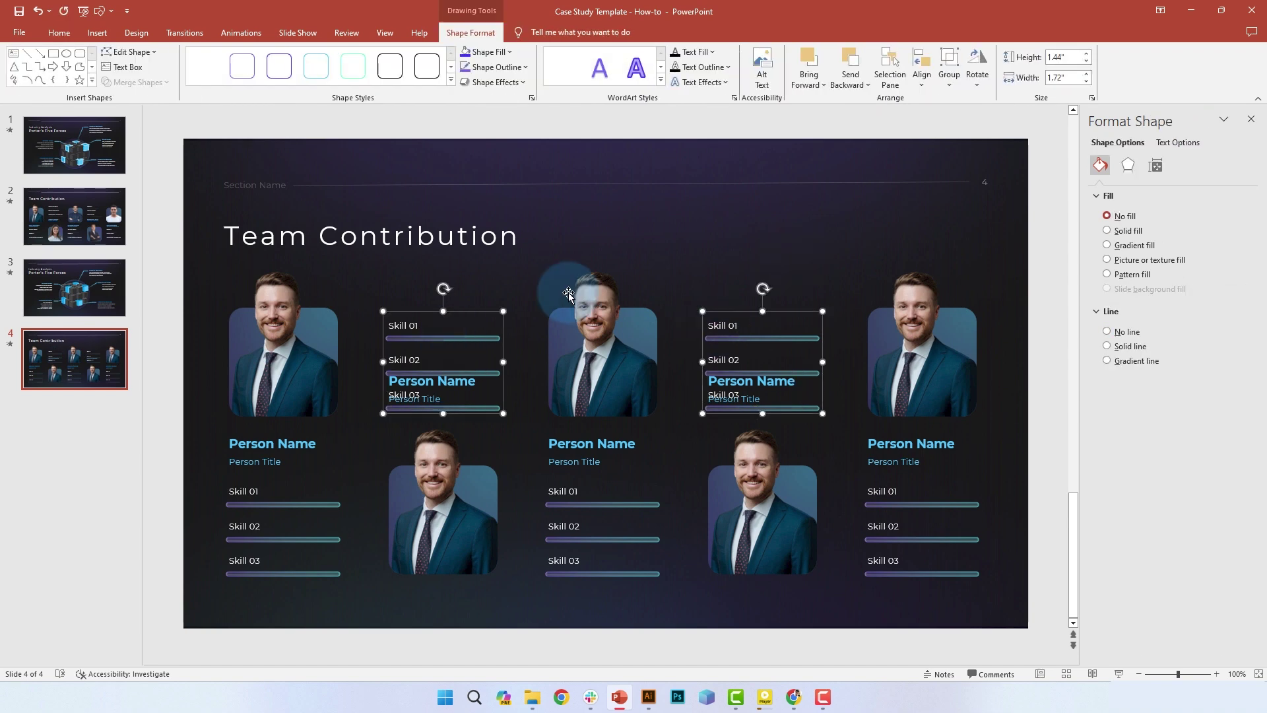
{"action": "left_click", "coordinate": [581, 274], "text": "shift"}
{"action": "left_click", "coordinate": [921, 74]}
{"action": "left_click", "coordinate": [947, 147]}
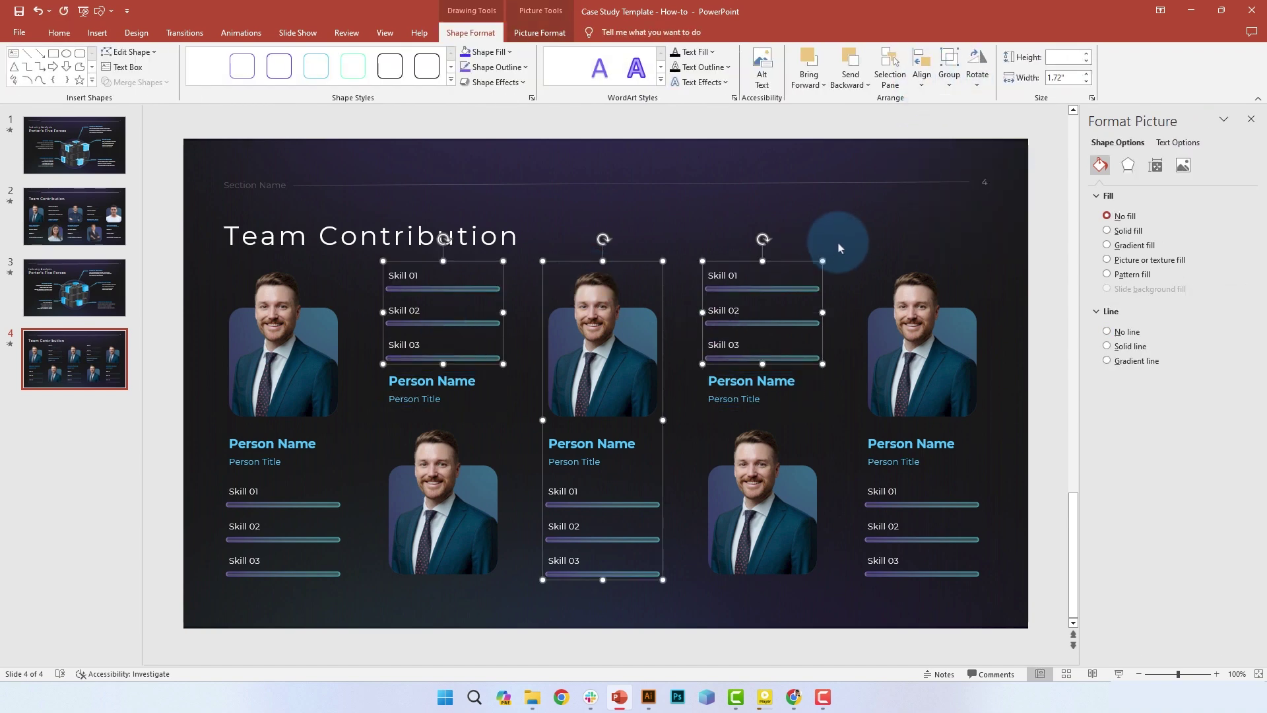
{"action": "left_click", "coordinate": [860, 245]}
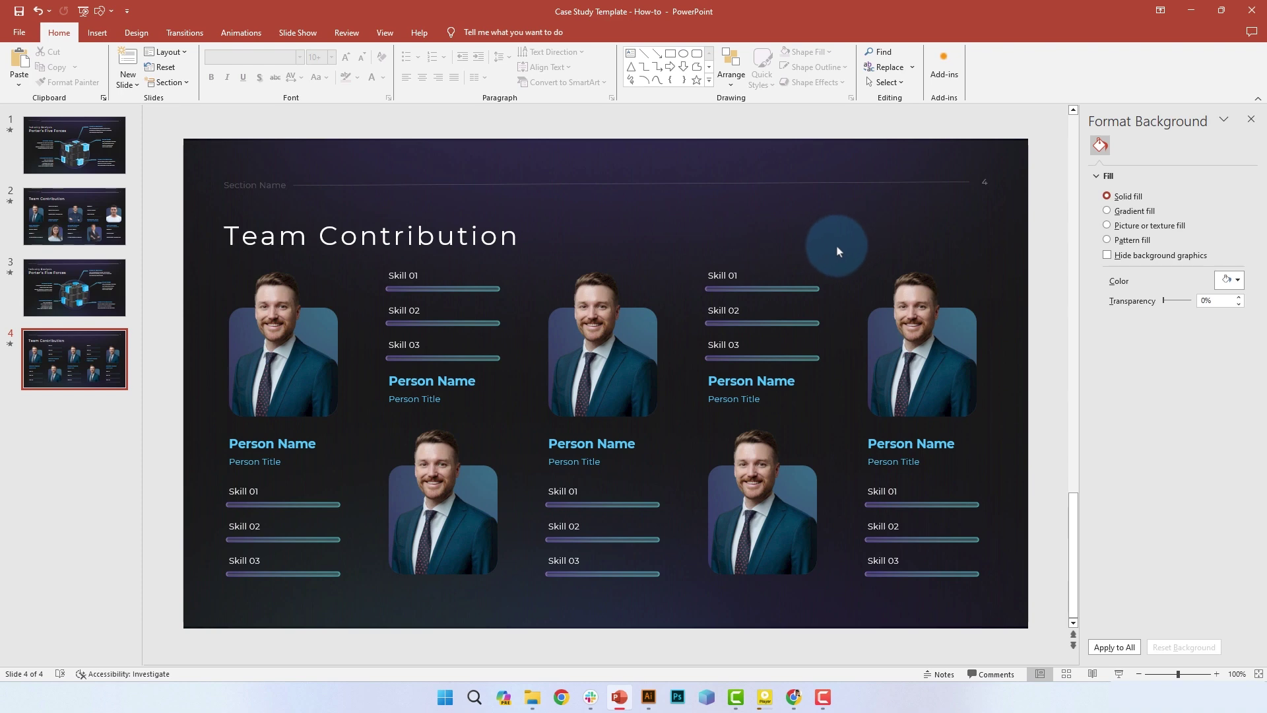
Nudge the second and fourth columns' captions slightly down, away from the skill bars above them, and add the middle card to the selection.
{"action": "left_click", "coordinate": [433, 389]}
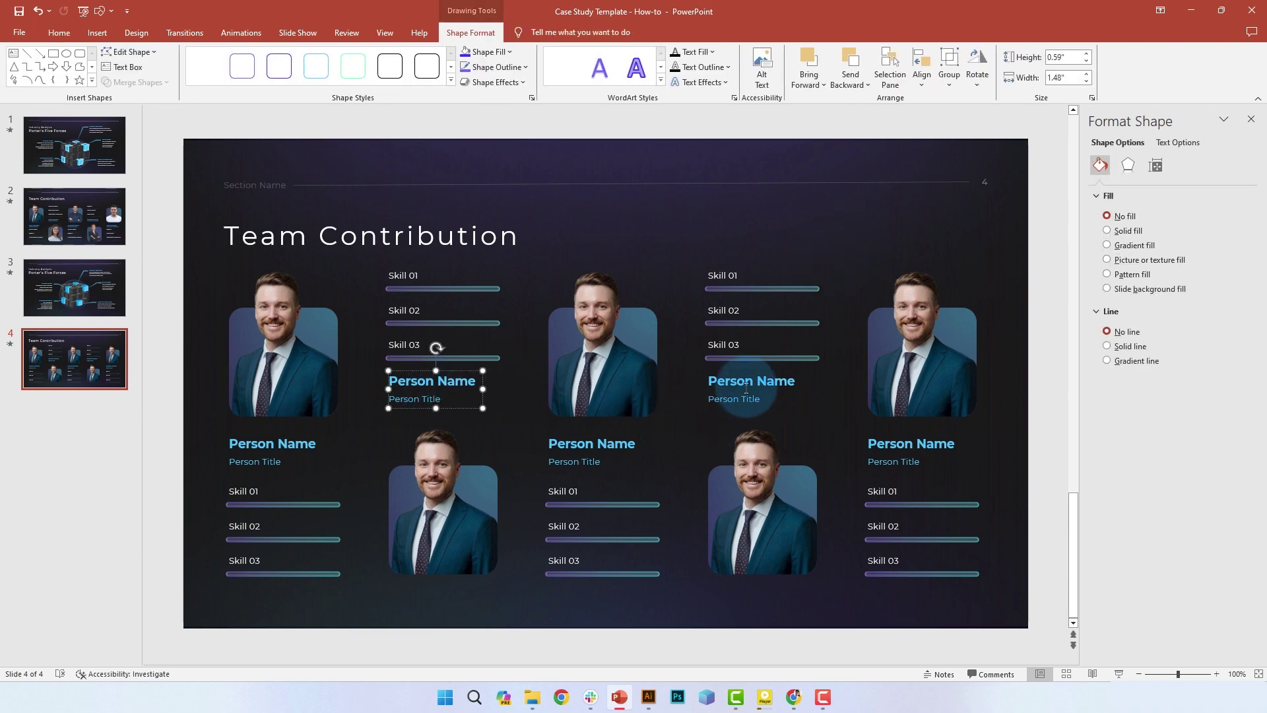
{"action": "left_click", "coordinate": [800, 399], "text": "shift"}
{"action": "key", "text": "ctrl+Down"}
{"action": "key", "text": "ctrl+Down"}
{"action": "key", "text": "ctrl+Down"}
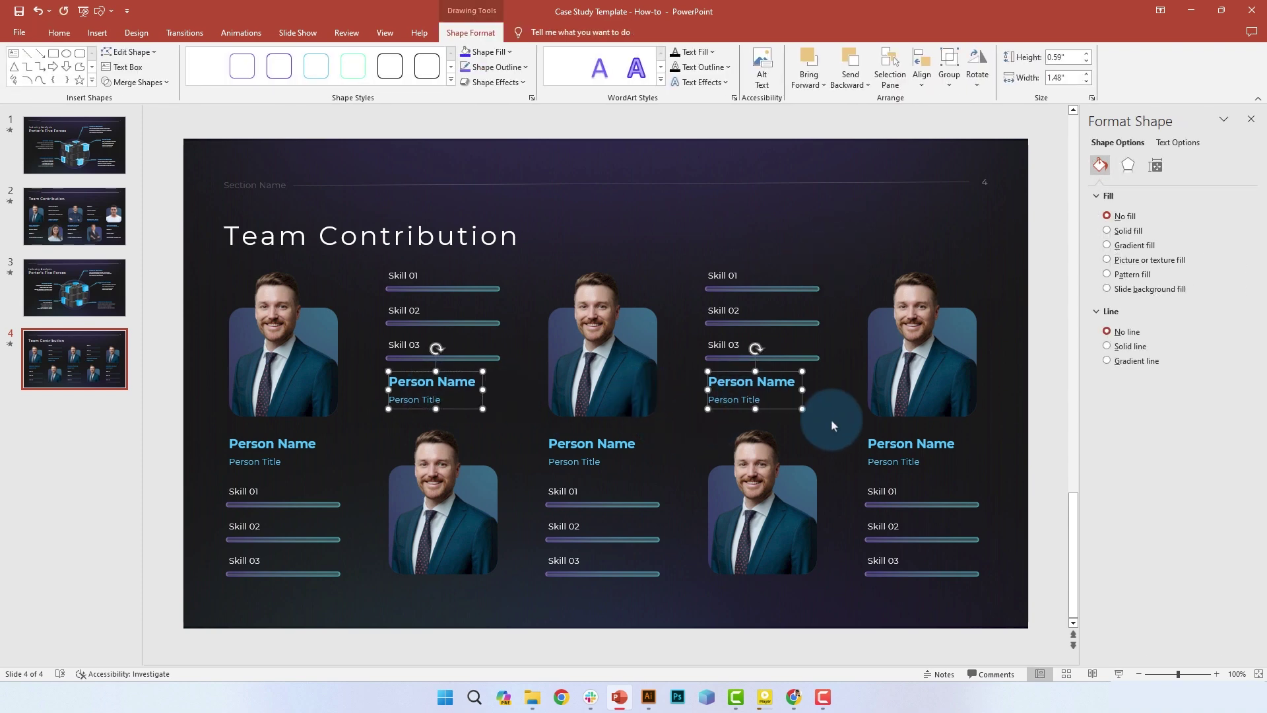
{"action": "left_click", "coordinate": [601, 405], "text": "shift"}
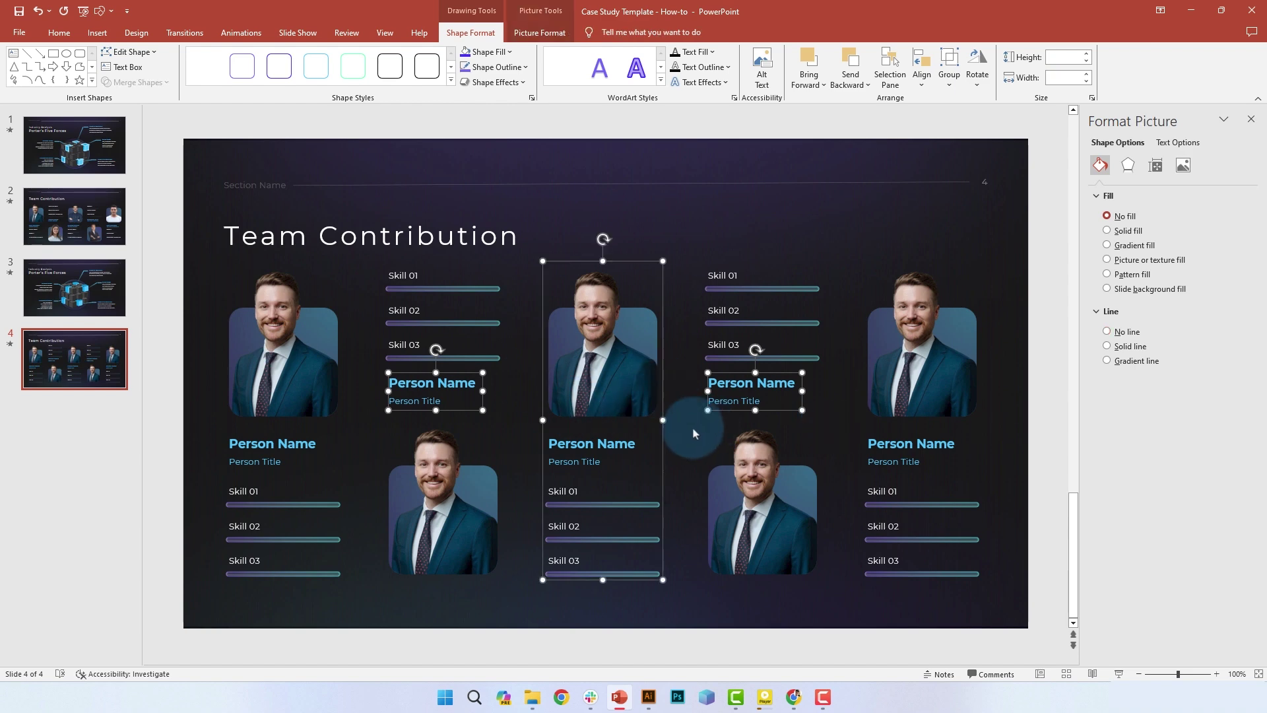